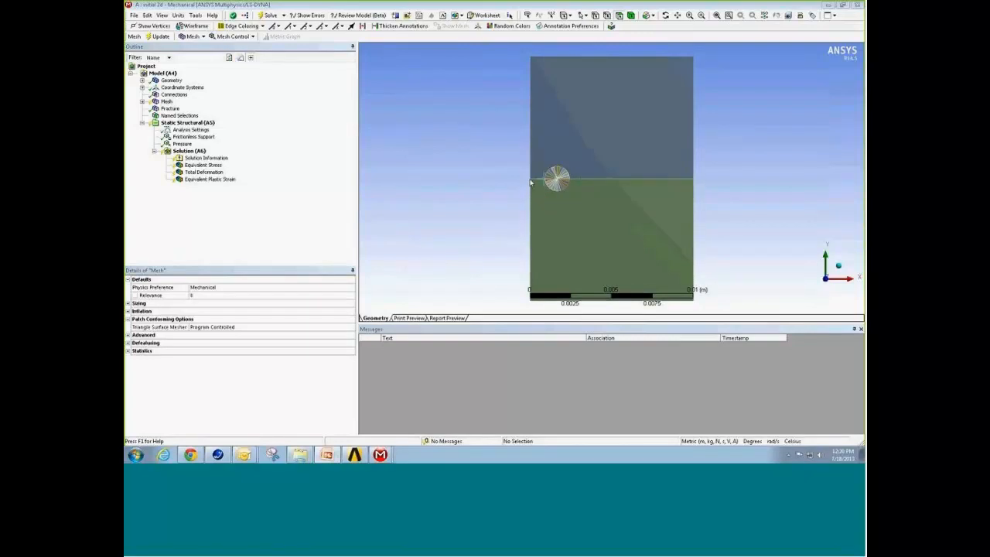
pyautogui.moveTo(526, 160); pyautogui.dragTo(565, 200, button='right')
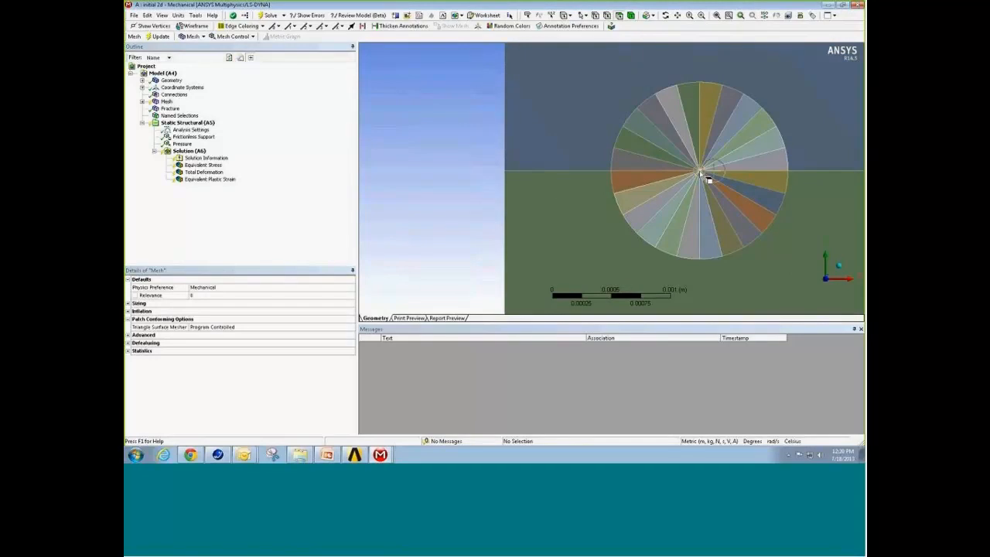
pyautogui.moveTo(682, 157); pyautogui.dragTo(706, 182, button='right')
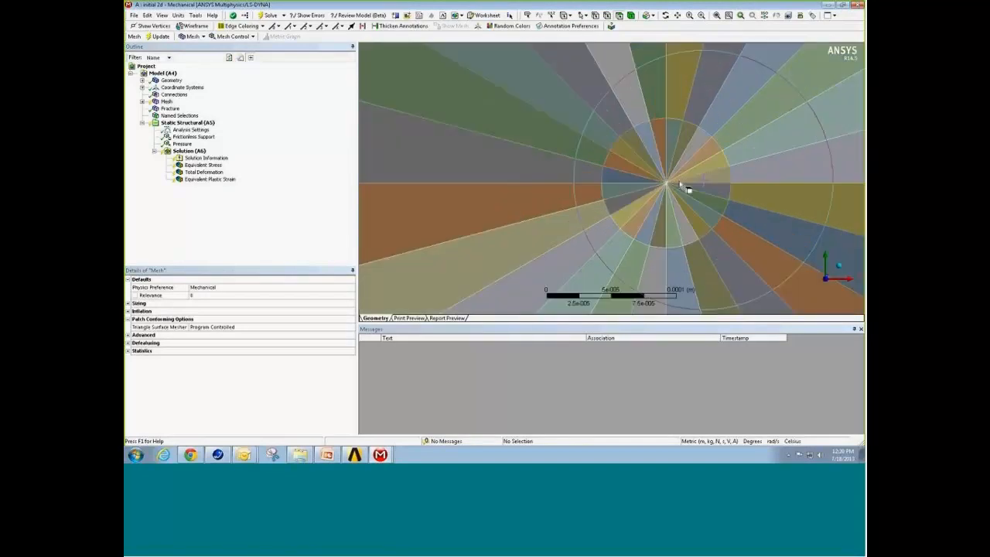
pyautogui.rightClick(474, 199)
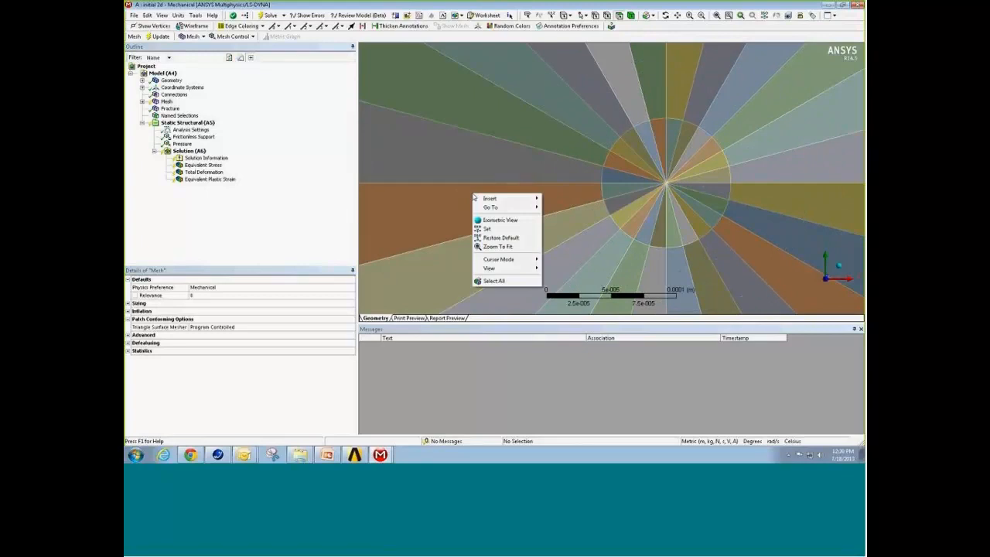
pyautogui.click(497, 246)
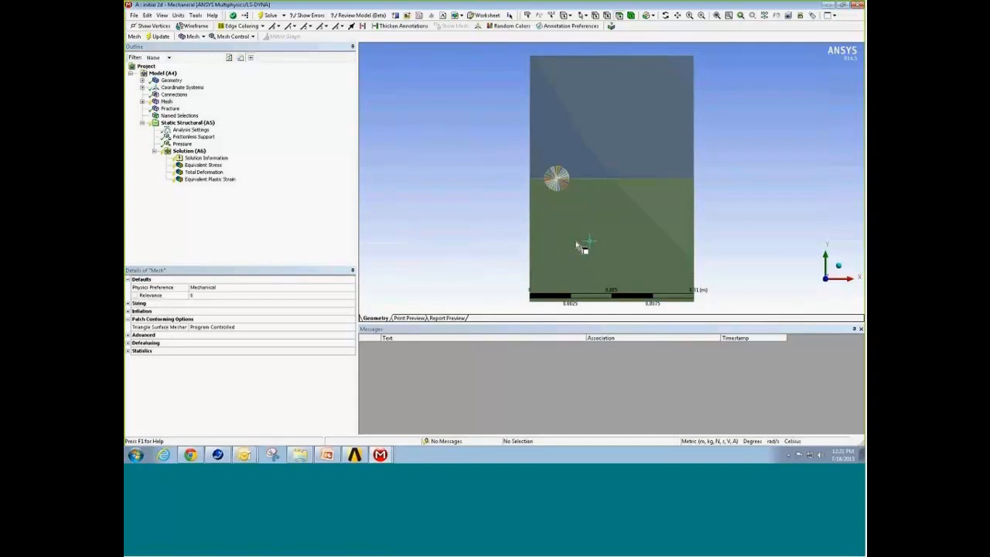
# Step: Insert a manual mesh connection under the model's Connections
pyautogui.click(174, 95)
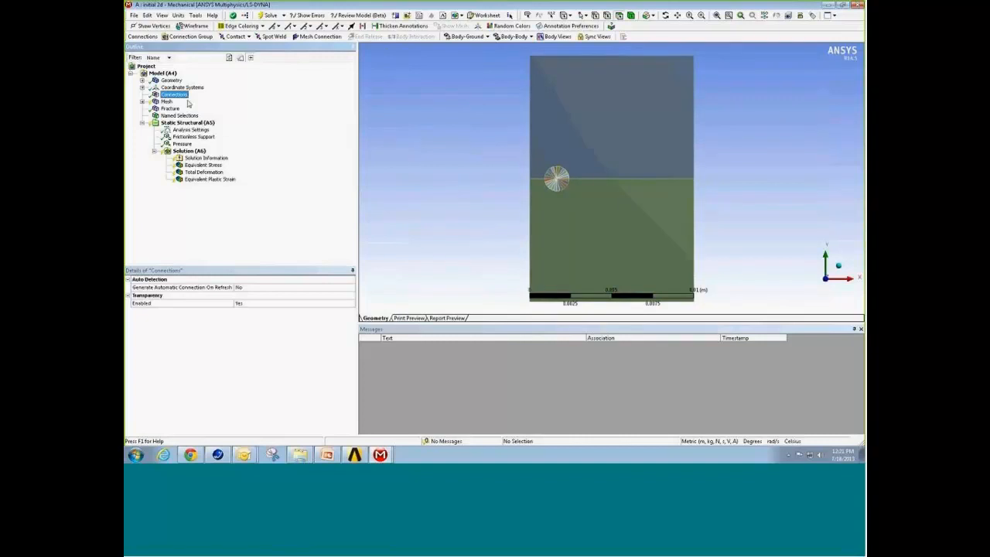
pyautogui.rightClick(177, 95)
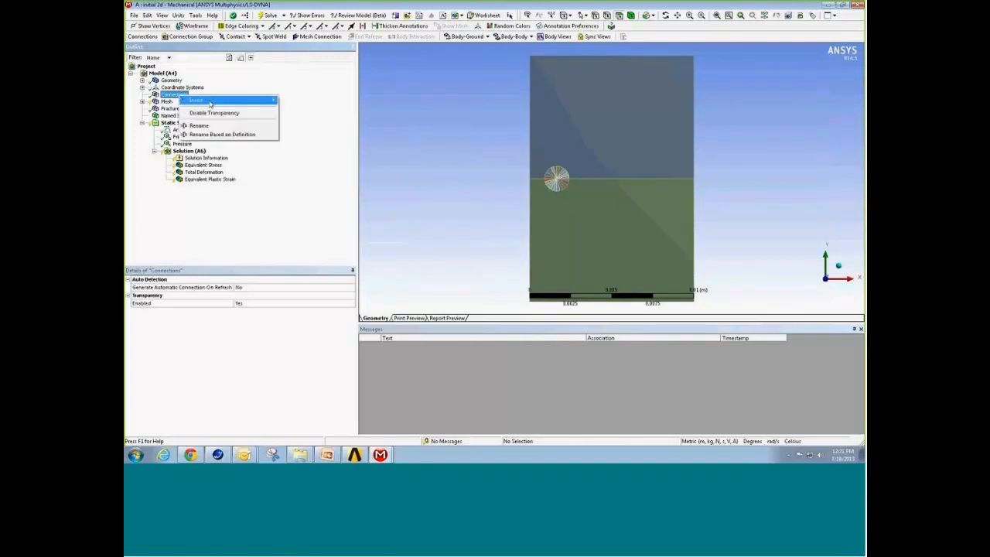
pyautogui.moveTo(210, 103)
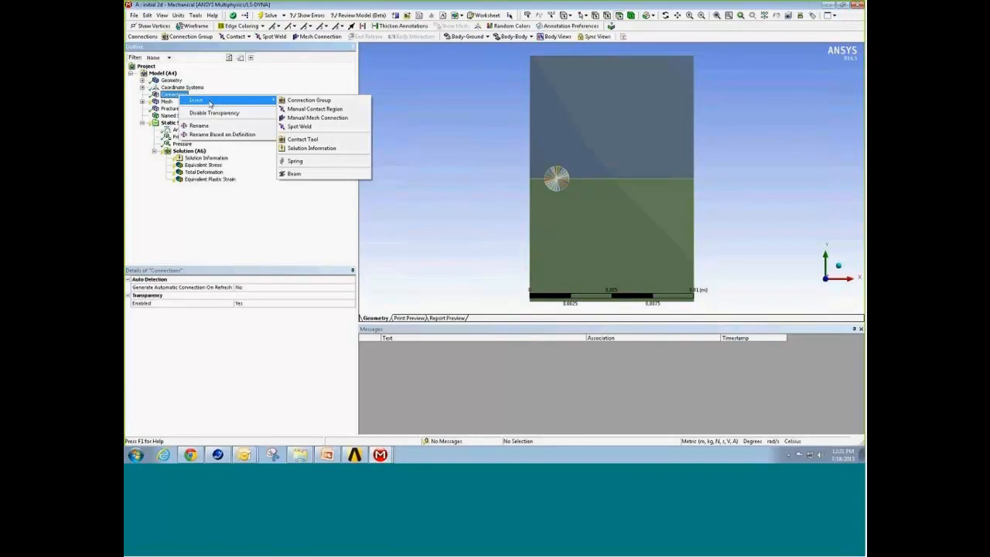
pyautogui.click(302, 120)
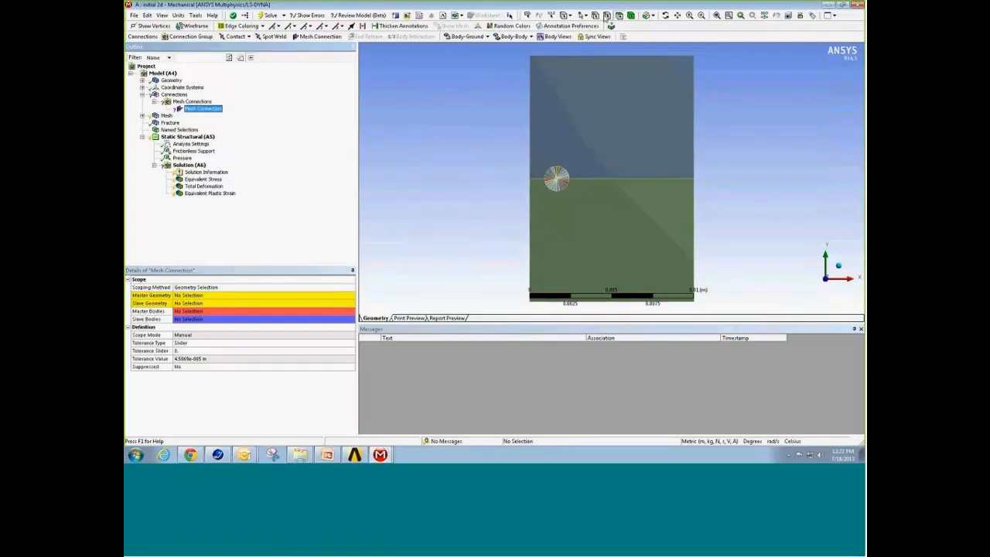
# Step: Scope the mesh connection to the two coincident interface edges right of the partitioned circle, one as master and the other as slave geometry
pyautogui.click(608, 16)
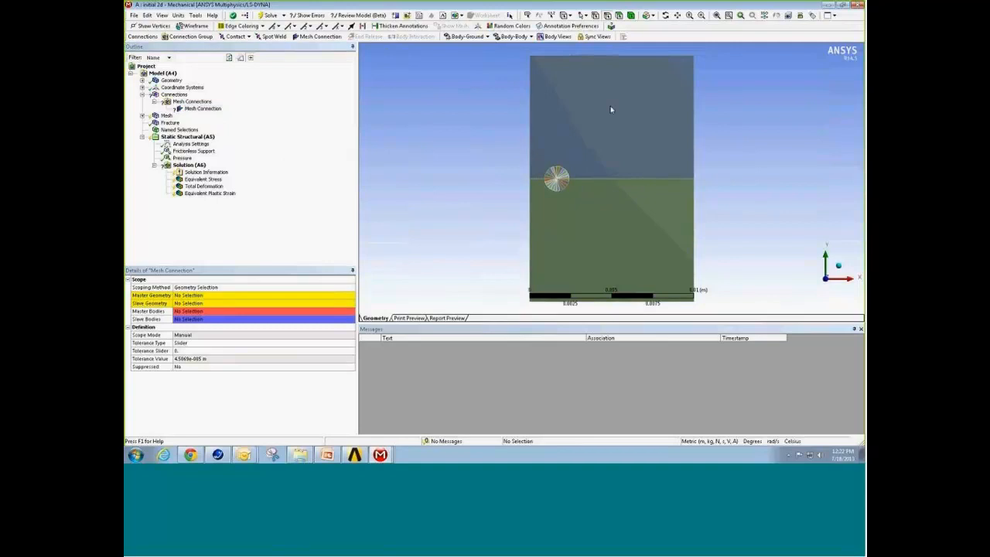
pyautogui.click(614, 182)
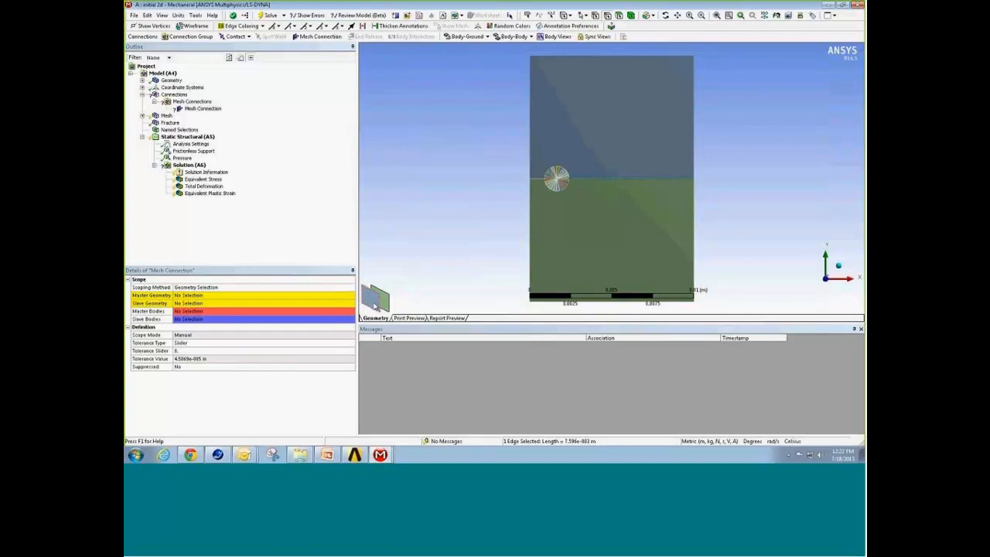
pyautogui.click(220, 296)
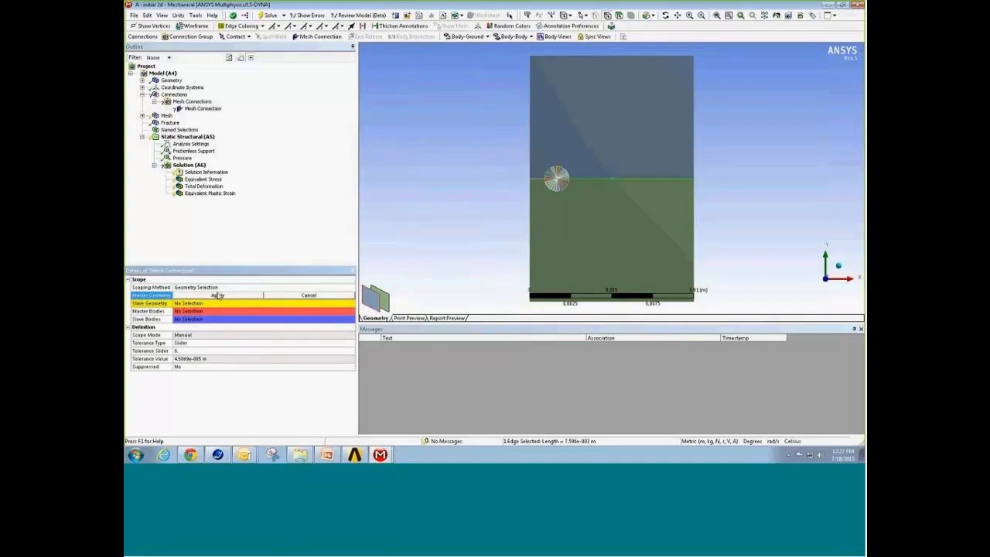
pyautogui.click(220, 296)
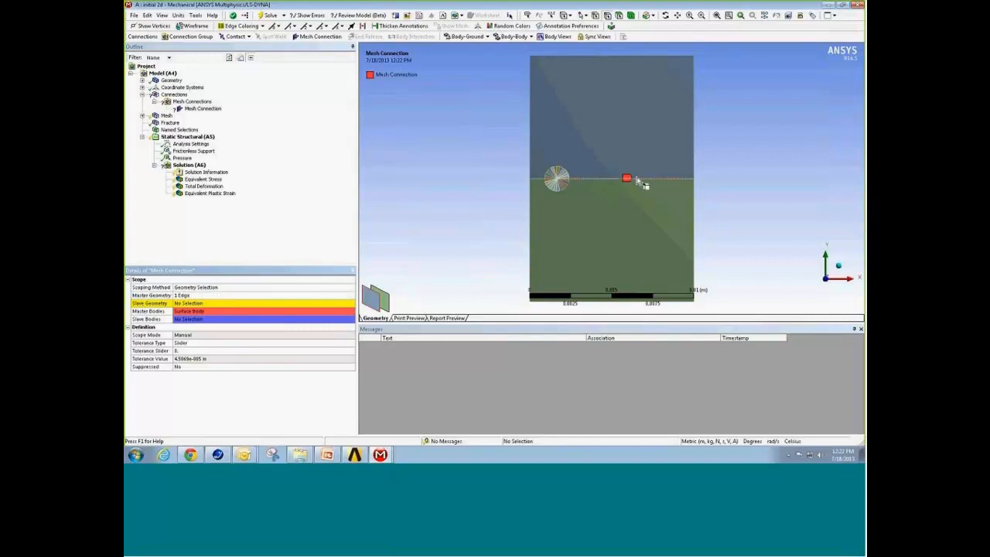
pyautogui.click(637, 180)
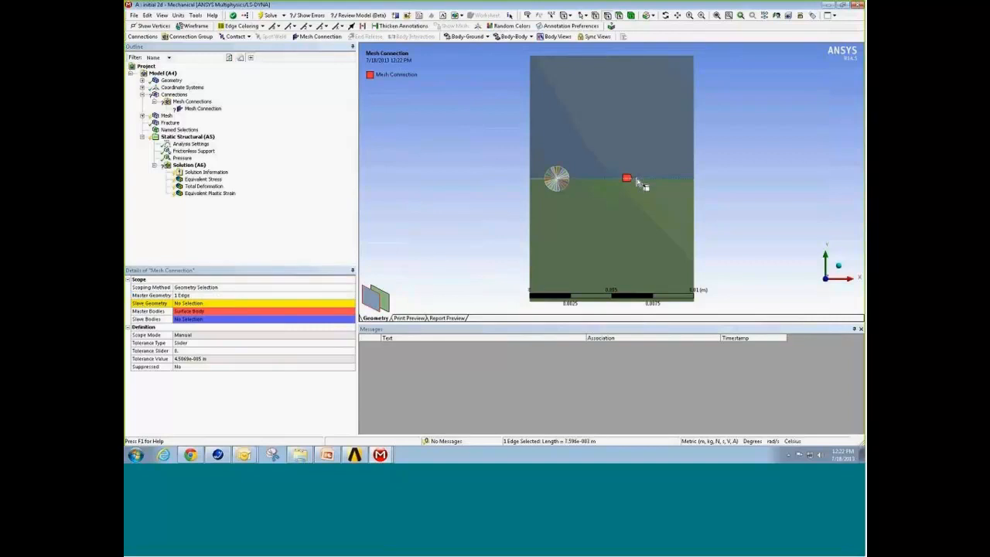
pyautogui.click(263, 303)
pyautogui.click(259, 303)
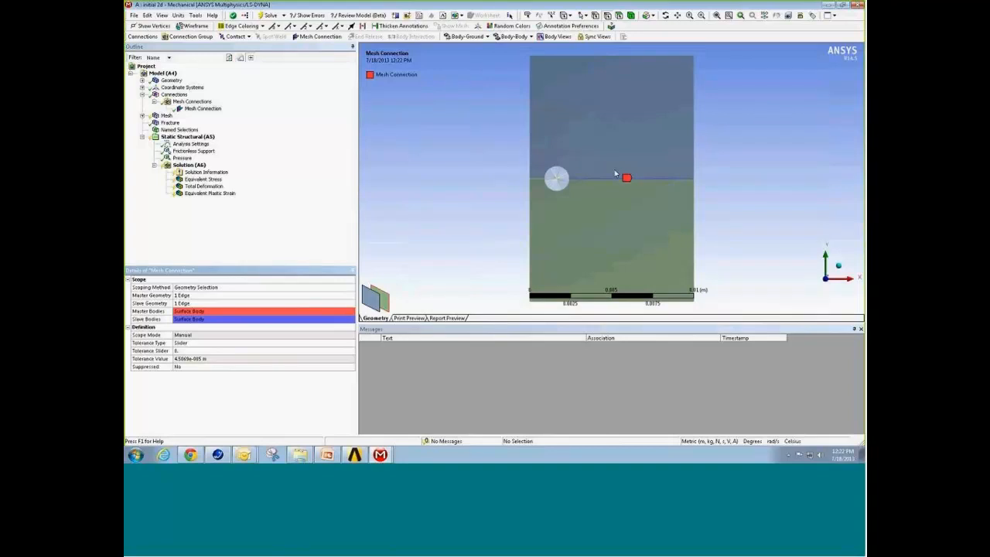
# Step: Add a second manual mesh connection to the Mesh Connections group for the partitioned circle around the crack tip
pyautogui.moveTo(540, 162); pyautogui.dragTo(582, 194, button='right')
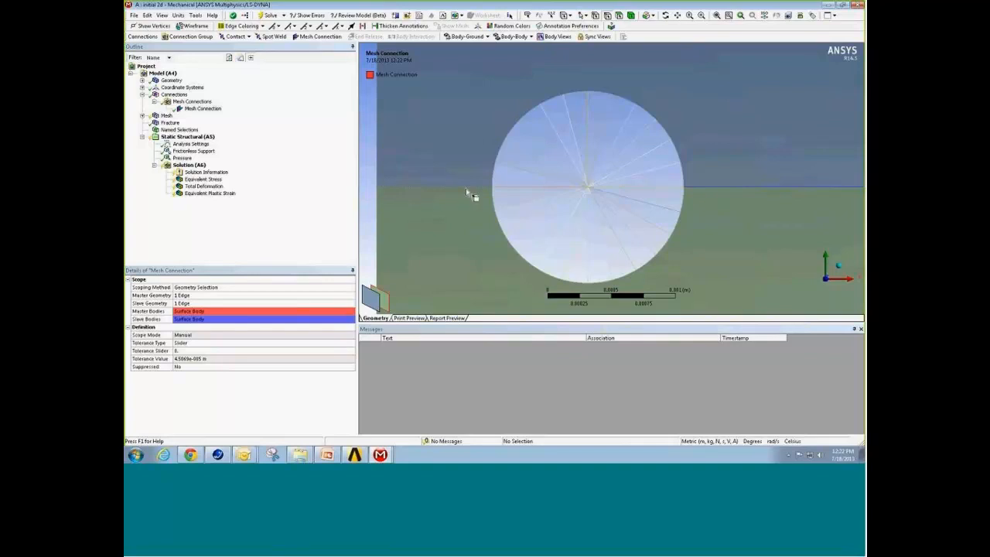
pyautogui.click(648, 189)
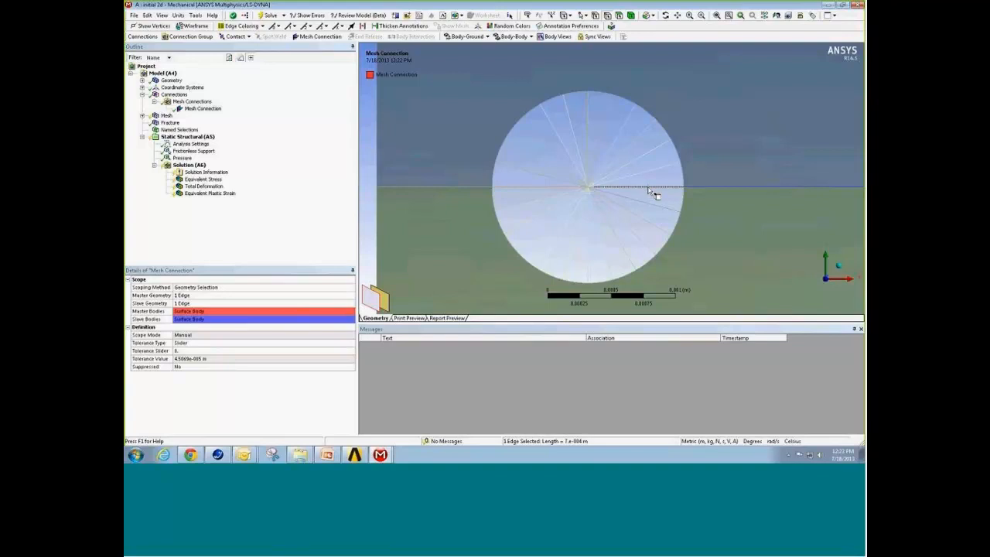
pyautogui.click(191, 101)
pyautogui.rightClick(194, 102)
pyautogui.moveTo(218, 114)
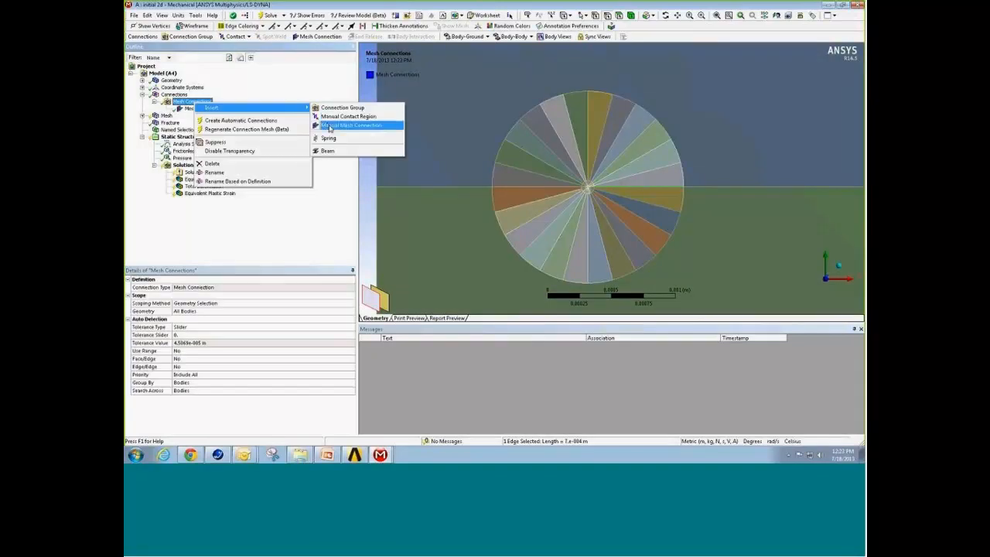
pyautogui.click(330, 126)
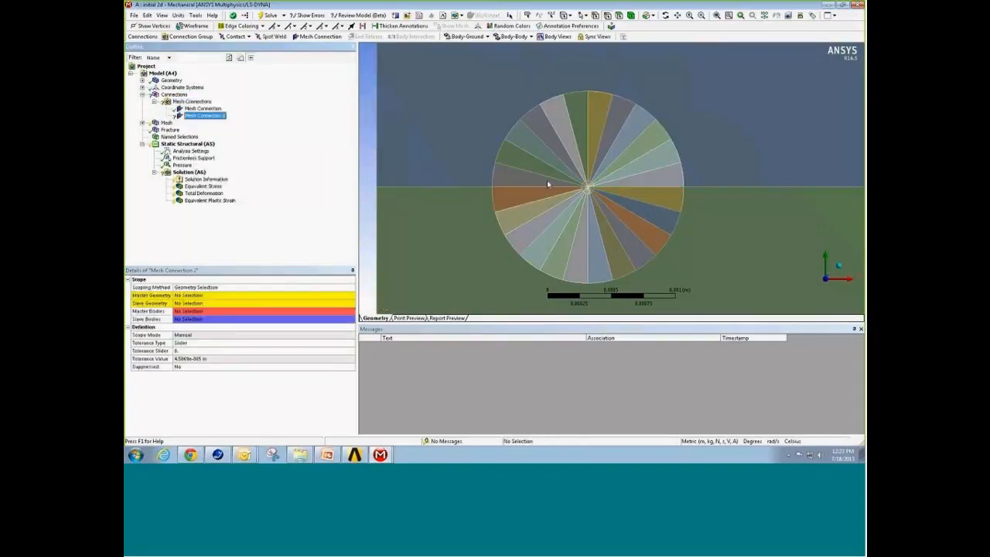
# Step: Assign the coincident horizontal edges in the right half of the outer wedge ring as master and slave geometry of the second mesh connection
pyautogui.click(644, 187)
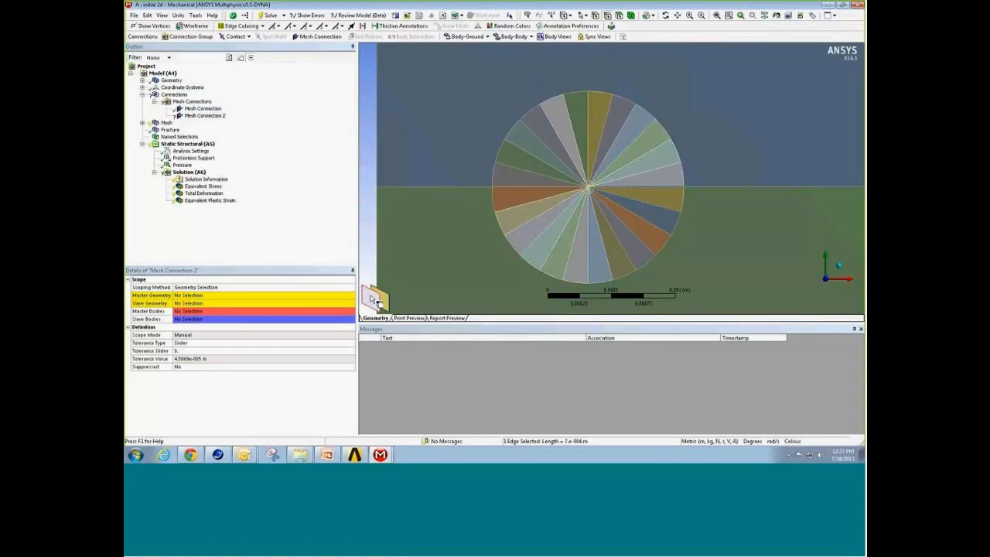
pyautogui.click(266, 296)
pyautogui.click(229, 295)
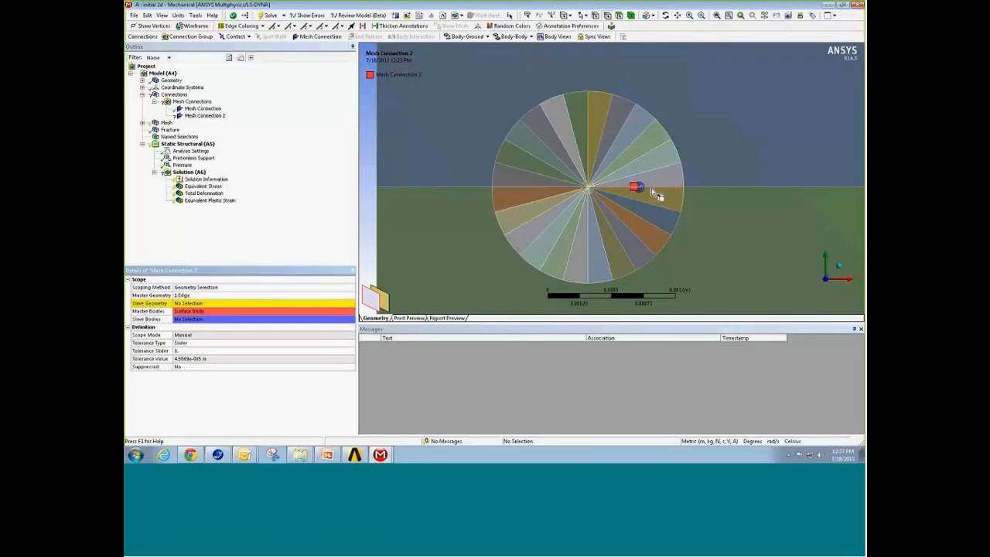
pyautogui.click(651, 188)
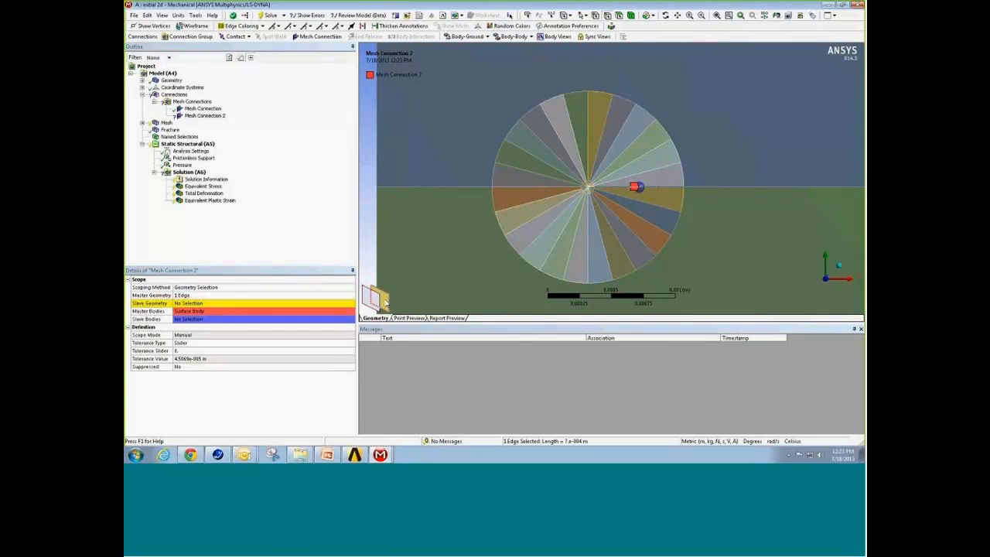
pyautogui.click(262, 303)
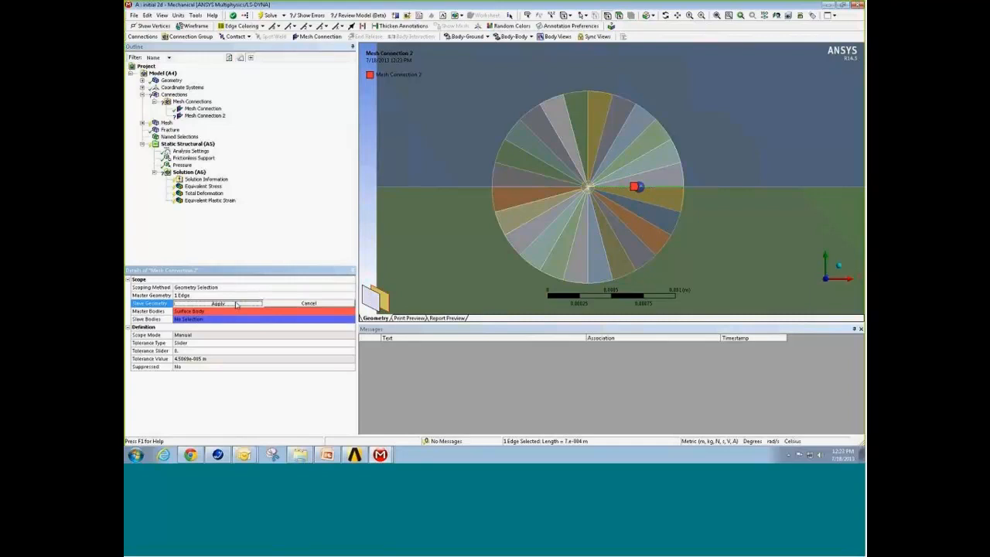
pyautogui.click(236, 304)
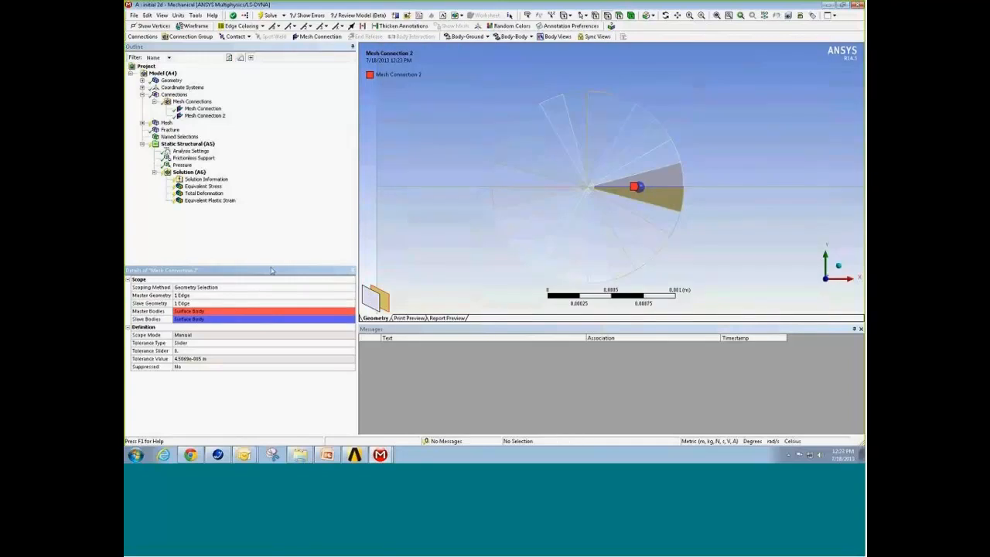
# Step: Add a third manual mesh connection to the Mesh Connections group
pyautogui.rightClick(202, 105)
pyautogui.moveTo(270, 106)
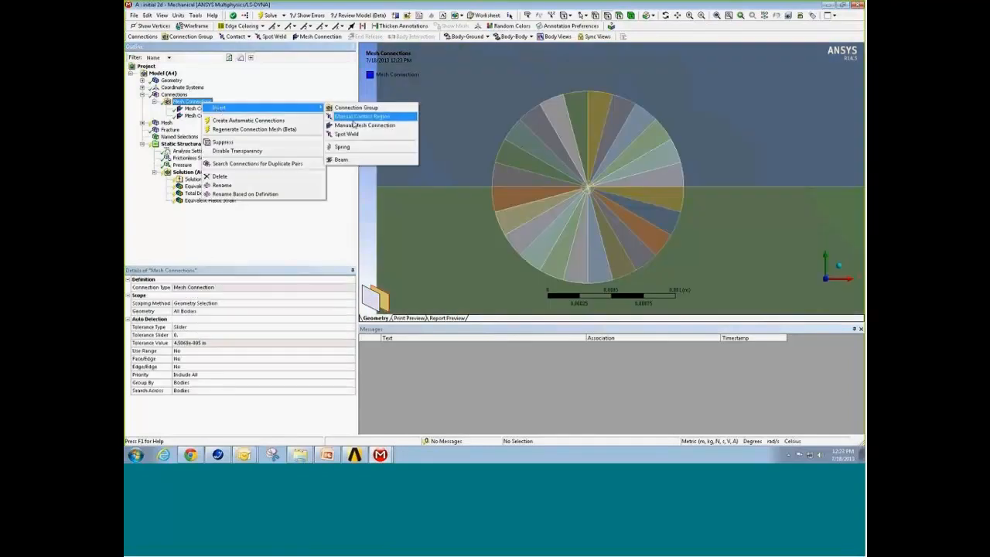
pyautogui.click(361, 124)
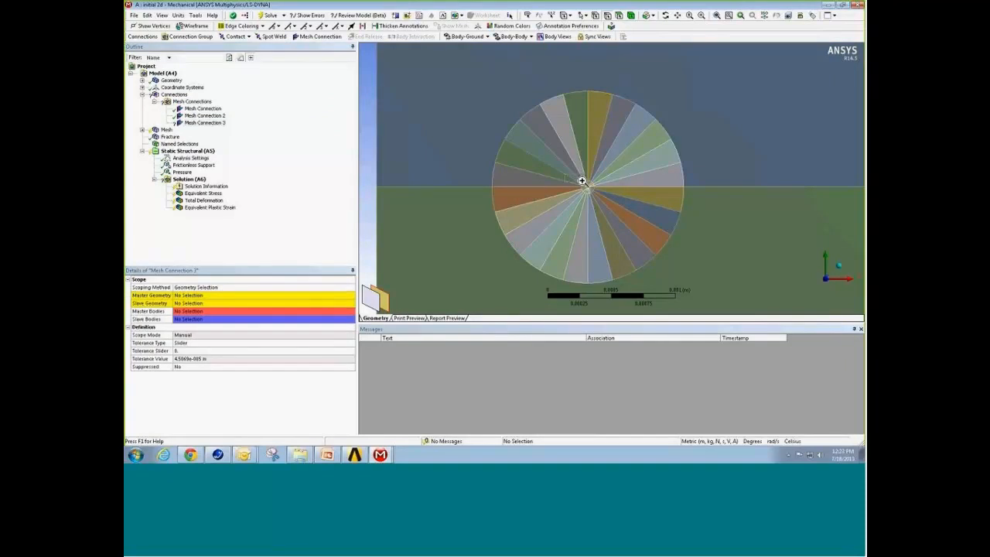
# Step: Assign the coincident horizontal edges right of the centre point in the small inner circle as master and slave geometry of the third mesh connection
pyautogui.scroll(5, 622, 206)
pyautogui.click(612, 171)
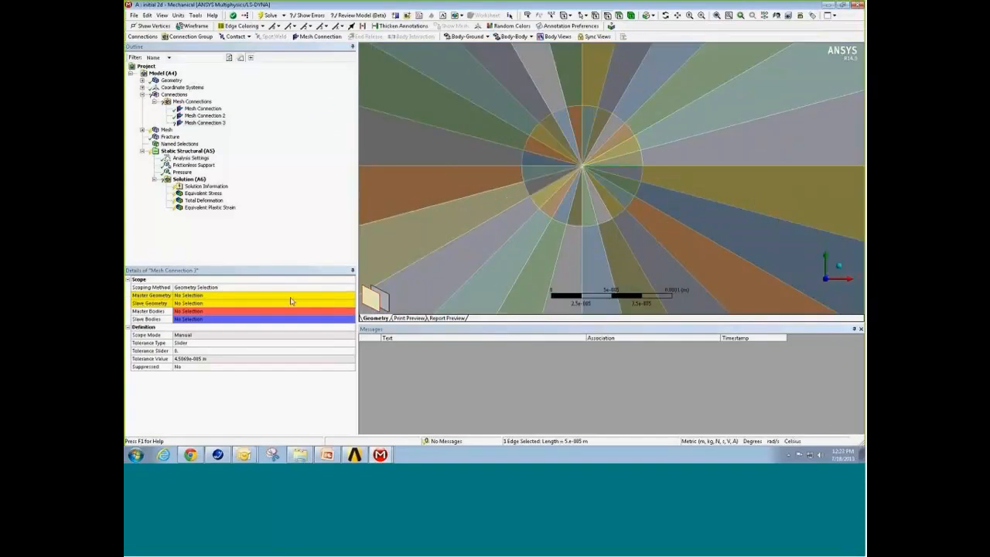
pyautogui.click(291, 301)
pyautogui.click(261, 299)
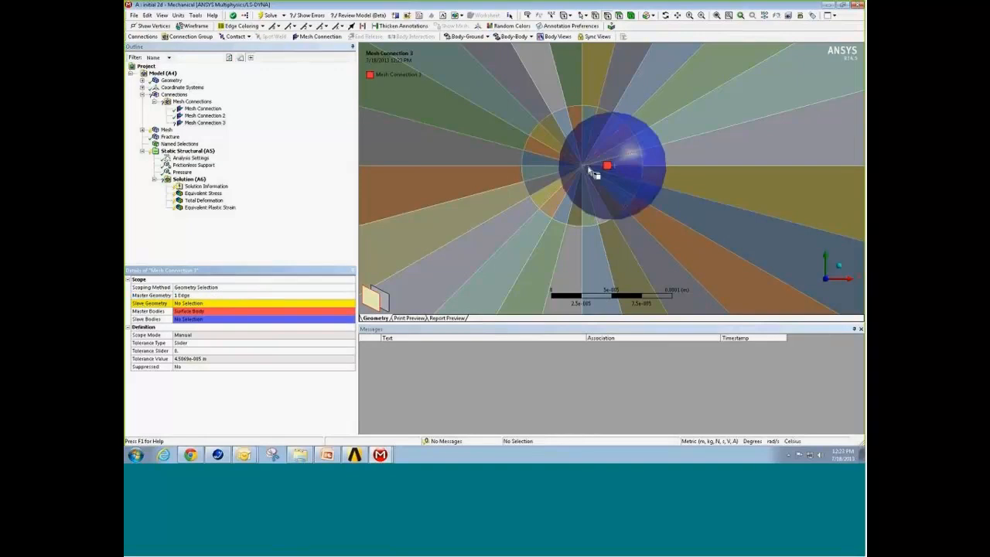
pyautogui.click(607, 174)
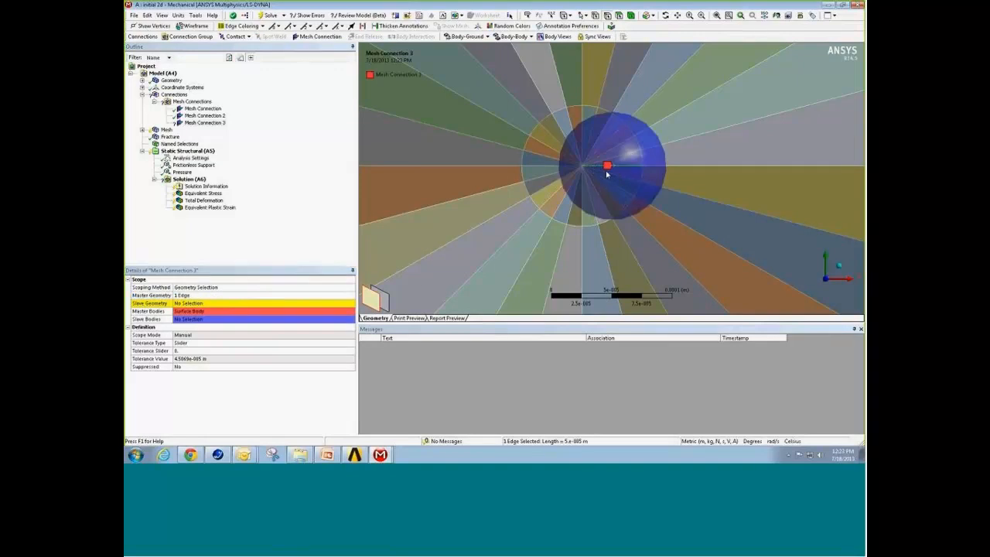
pyautogui.click(230, 306)
pyautogui.click(226, 306)
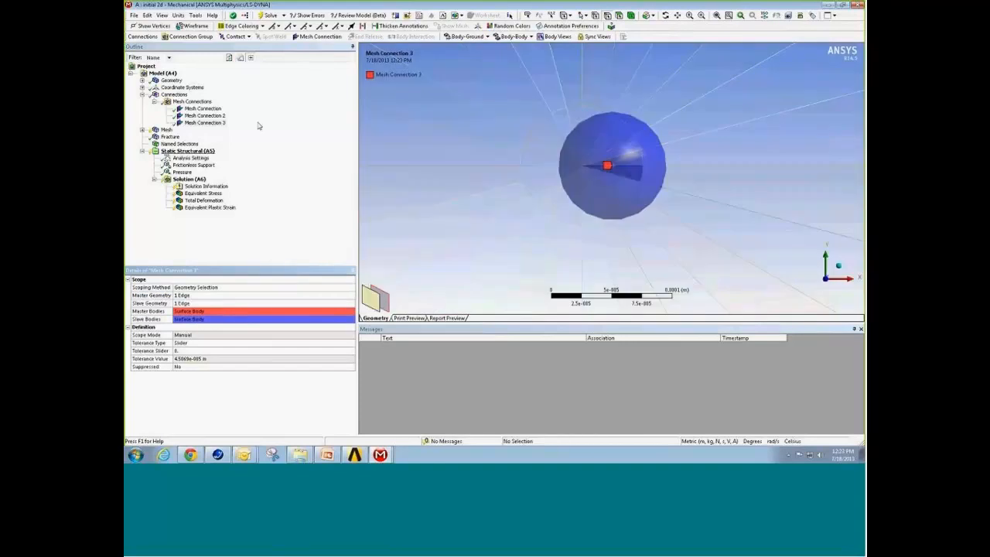
pyautogui.rightClick(512, 238)
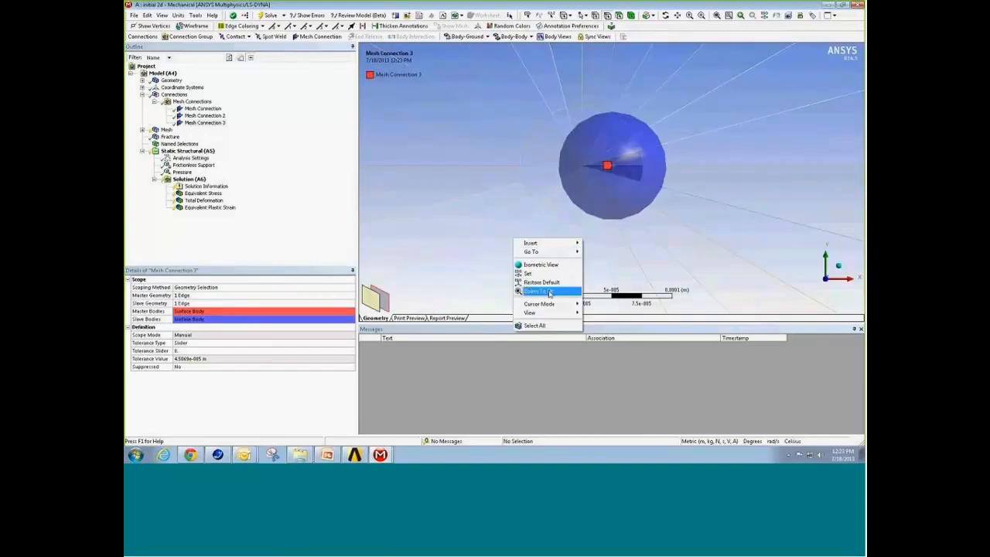
pyautogui.click(545, 291)
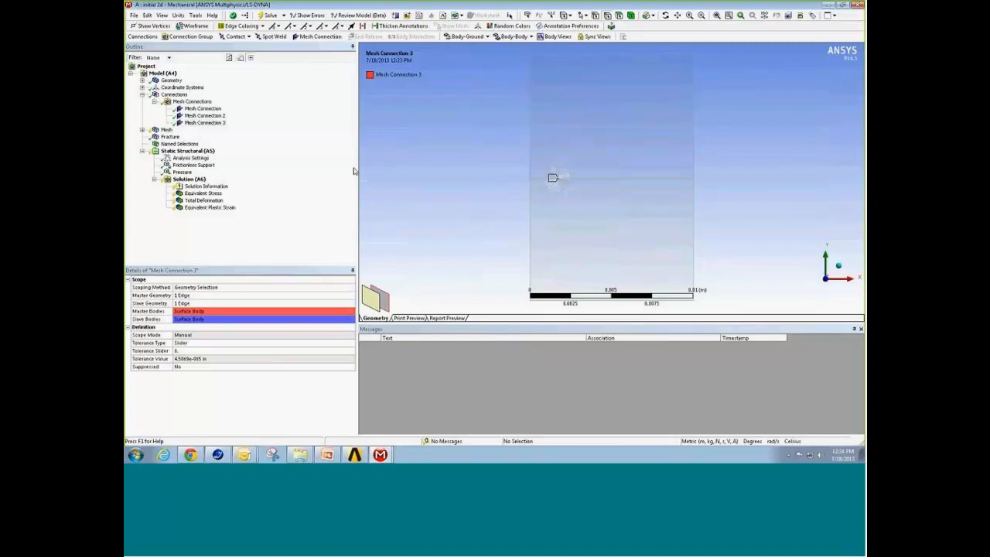
# Step: Add a coordinate system with its origin at the vertex where the interface line meets the plate's left edge
pyautogui.click(176, 87)
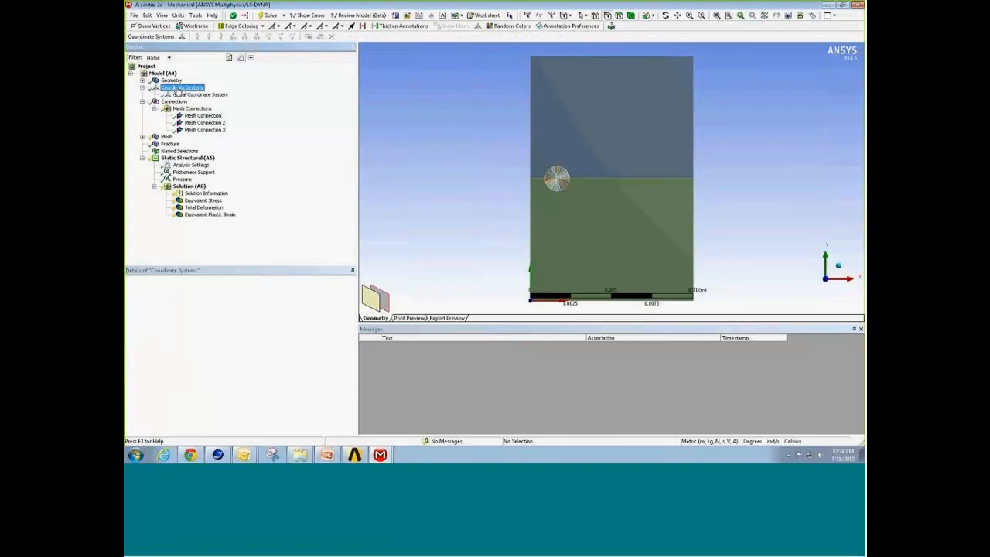
pyautogui.rightClick(177, 89)
pyautogui.moveTo(198, 93)
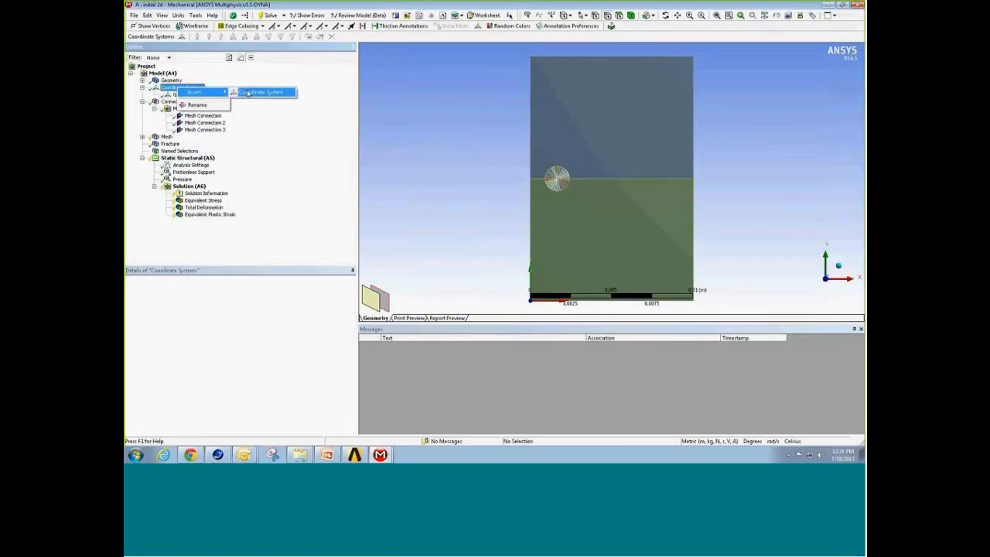
pyautogui.click(249, 93)
pyautogui.click(595, 15)
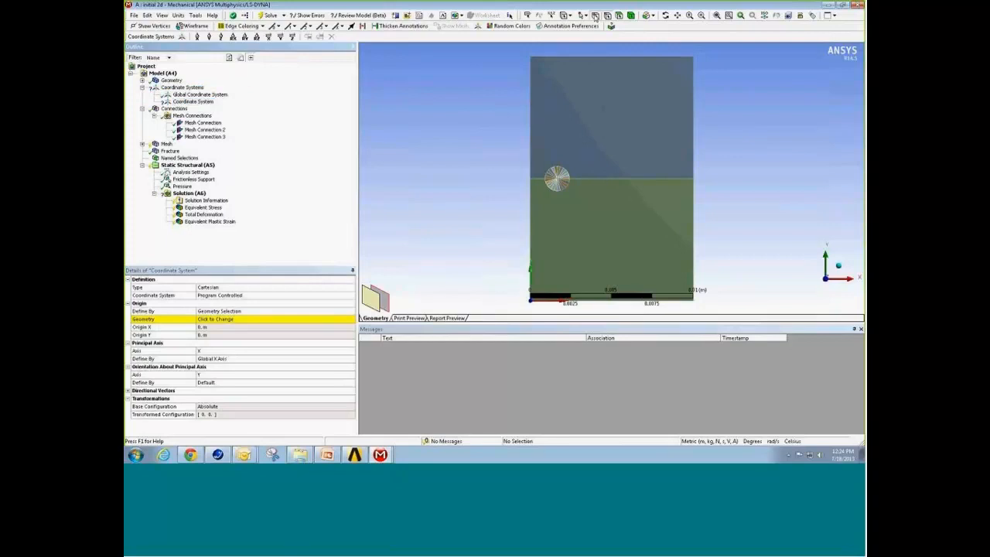
pyautogui.click(531, 179)
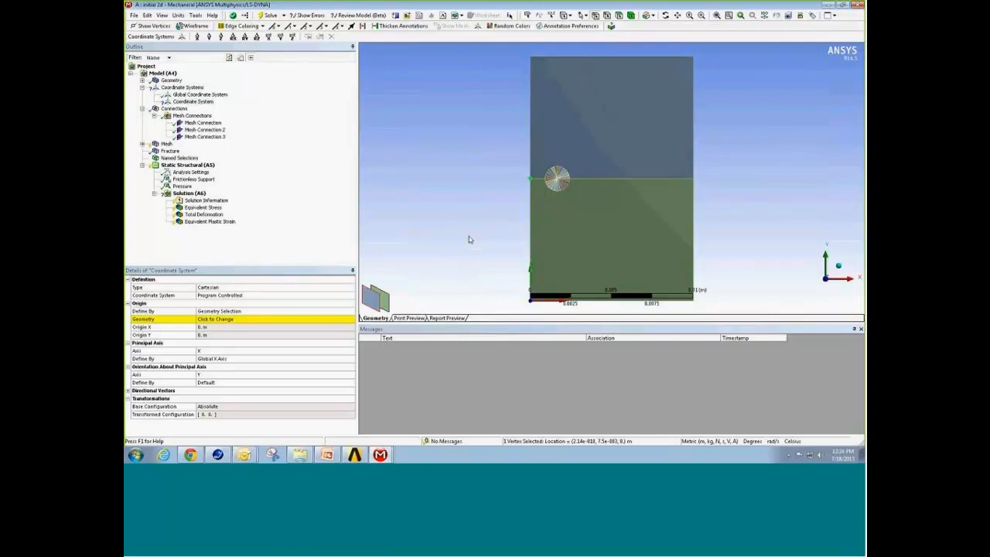
pyautogui.click(239, 319)
pyautogui.click(235, 319)
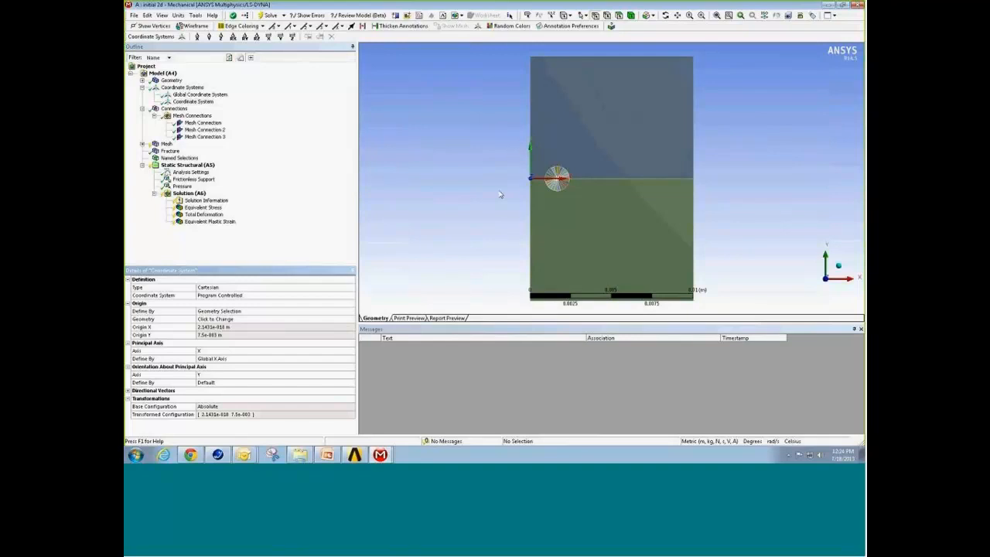
# Step: Rename the new coordinate system as crack_csys
pyautogui.rightClick(206, 102)
pyautogui.click(225, 192)
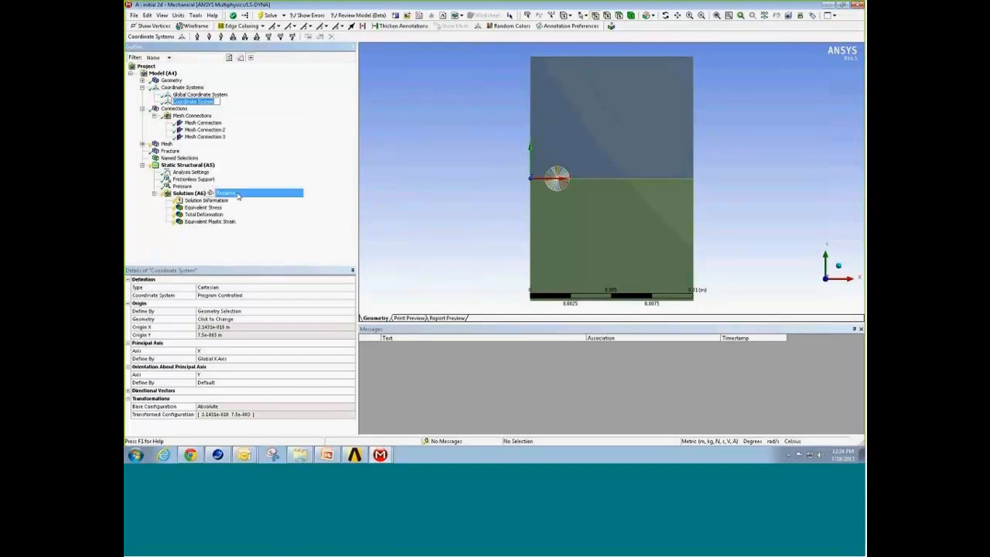
pyautogui.write('cra')
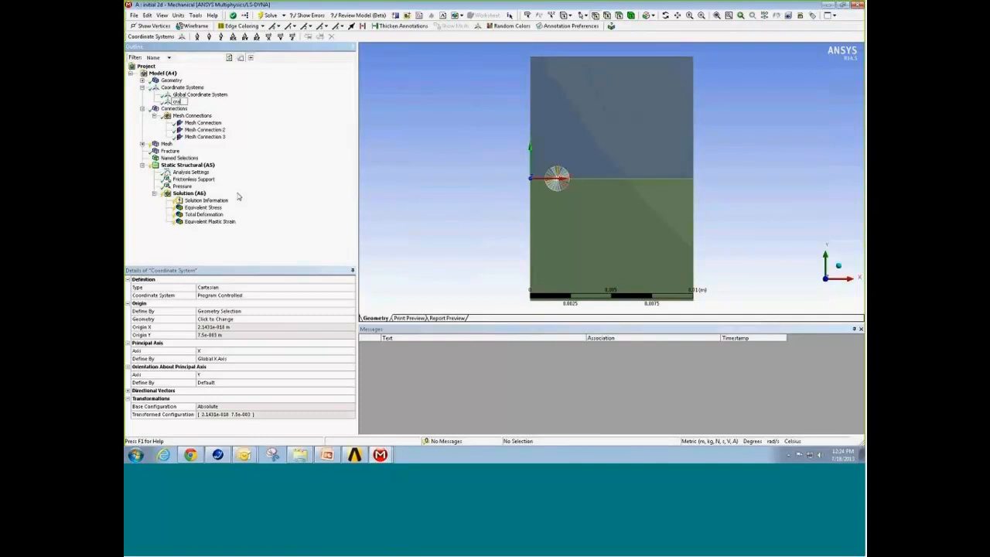
pyautogui.write('ck_csys')
pyautogui.click(400, 167)
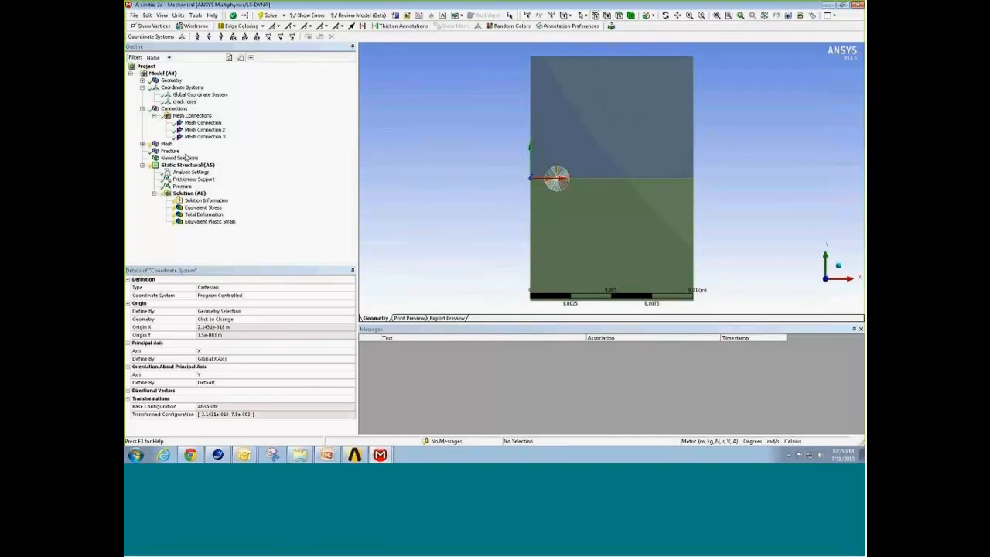
# Step: Expand the mesh controls and generate the mesh for the whole model
pyautogui.click(166, 144)
pyautogui.rightClick(165, 144)
pyautogui.click(142, 144)
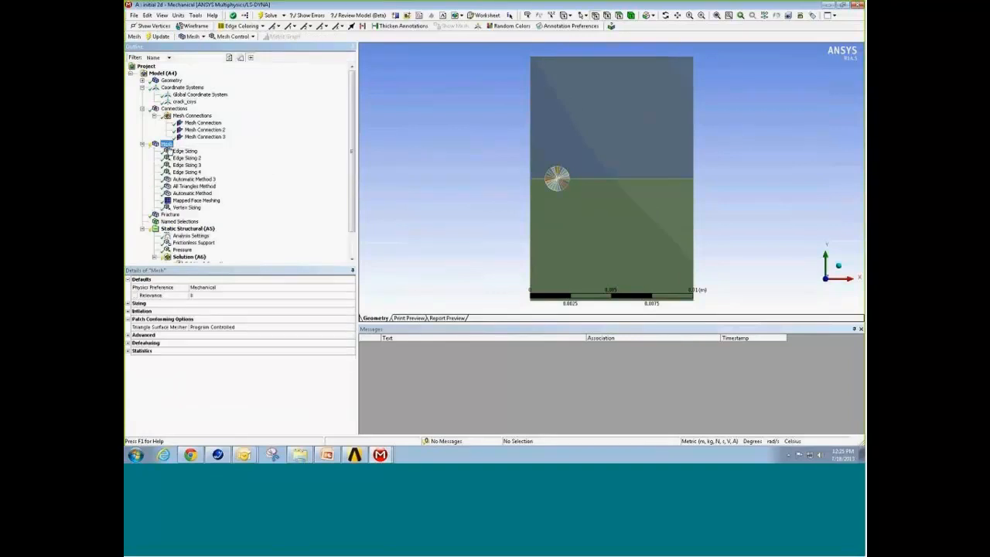
pyautogui.rightClick(166, 144)
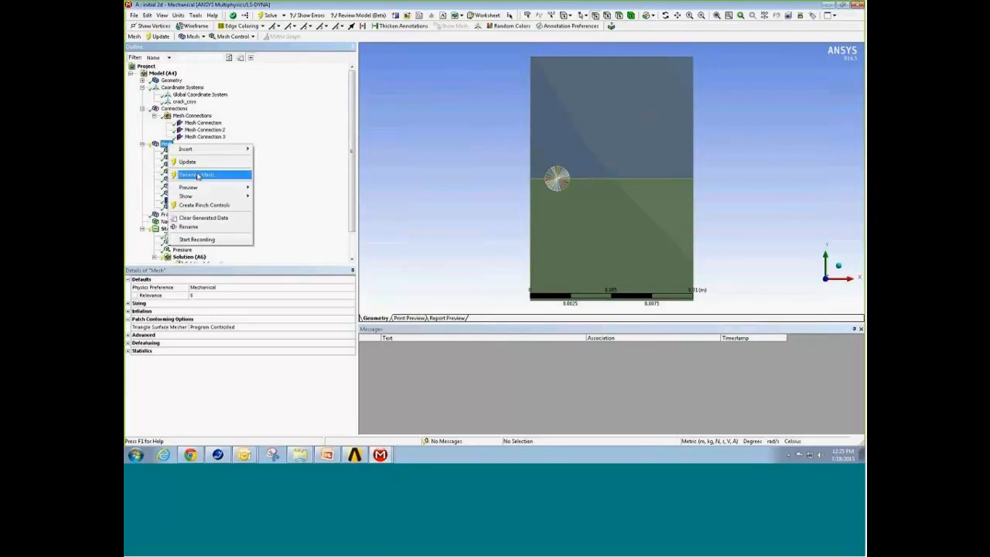
pyautogui.click(195, 173)
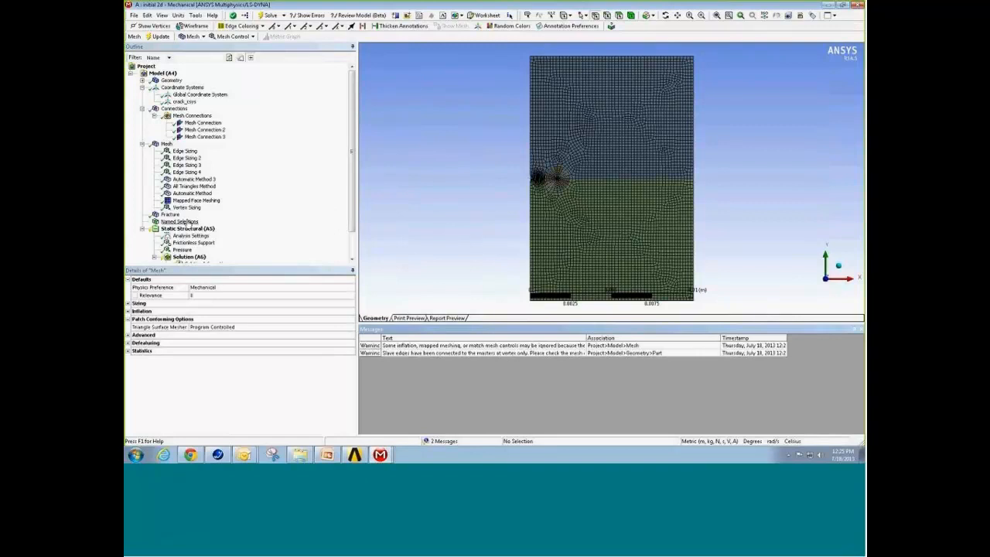
# Step: Create a named selection called crack_vertex from the vertex at the centre of the partitioned circle
pyautogui.moveTo(540, 164); pyautogui.dragTo(575, 203, button='right')
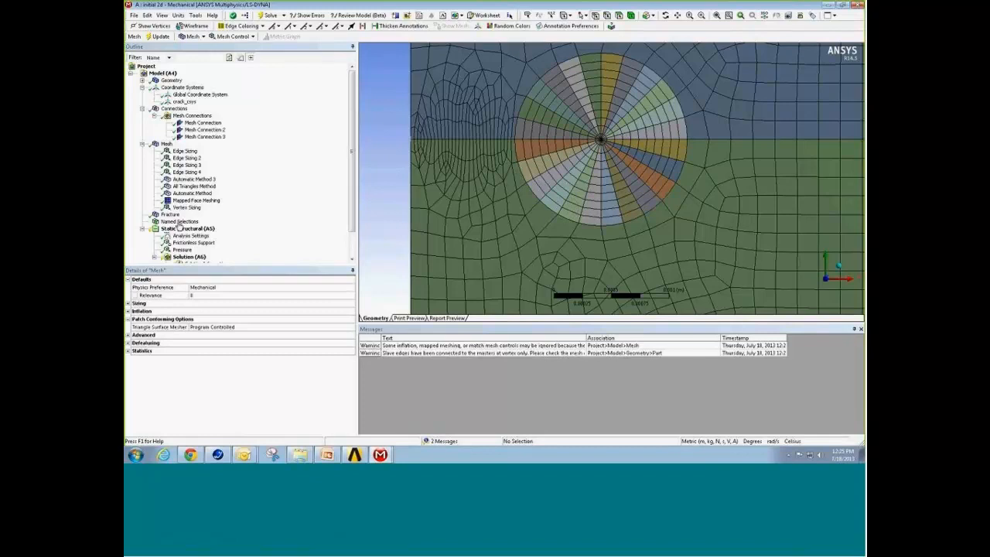
pyautogui.click(602, 143)
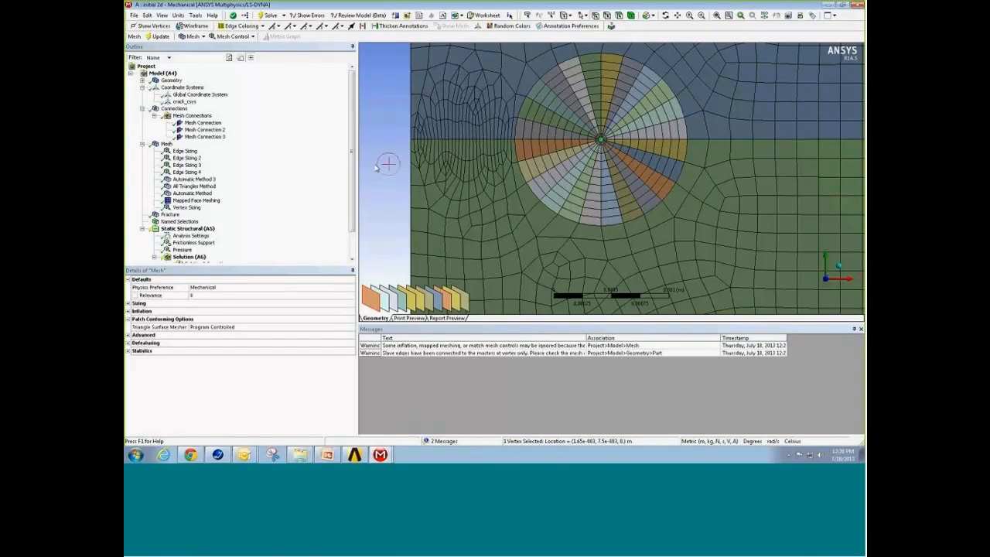
pyautogui.scroll(5, 620, 151)
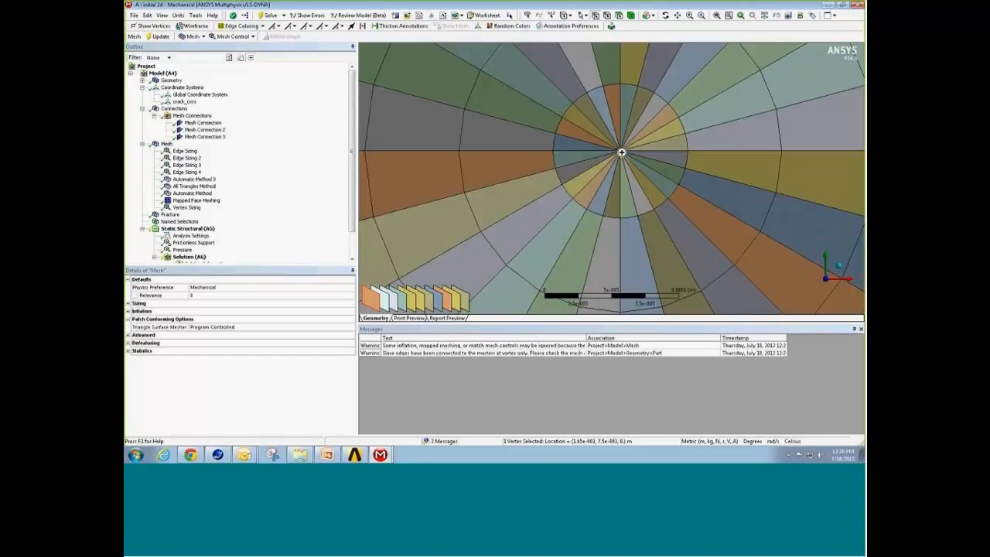
pyautogui.rightClick(399, 173)
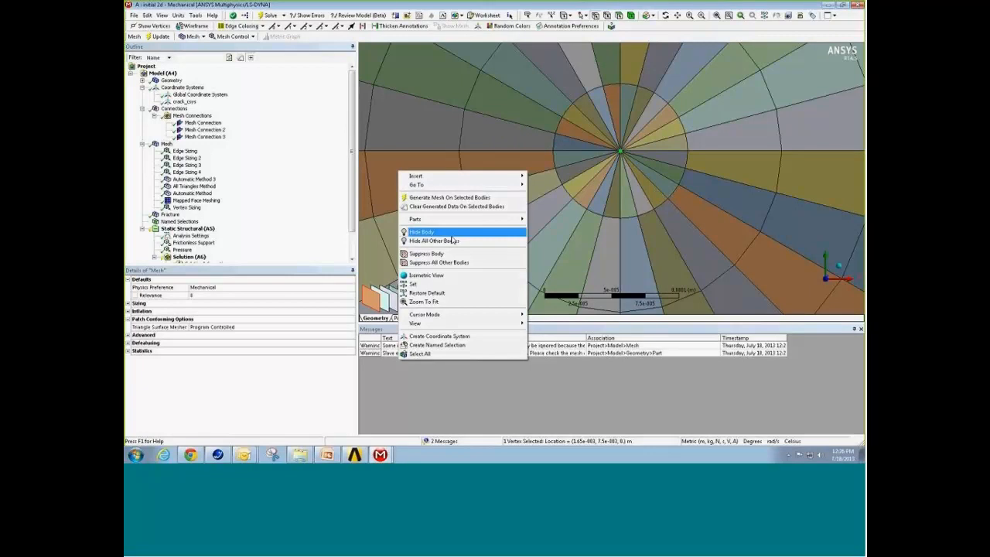
pyautogui.click(465, 345)
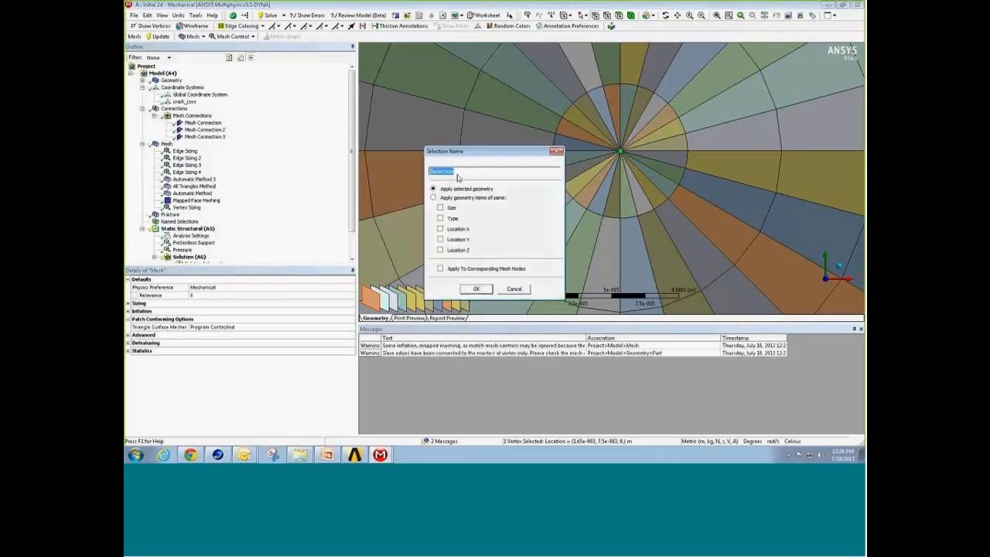
pyautogui.press('BackSpace')
pyautogui.write('crack_vertex')
pyautogui.click(471, 290)
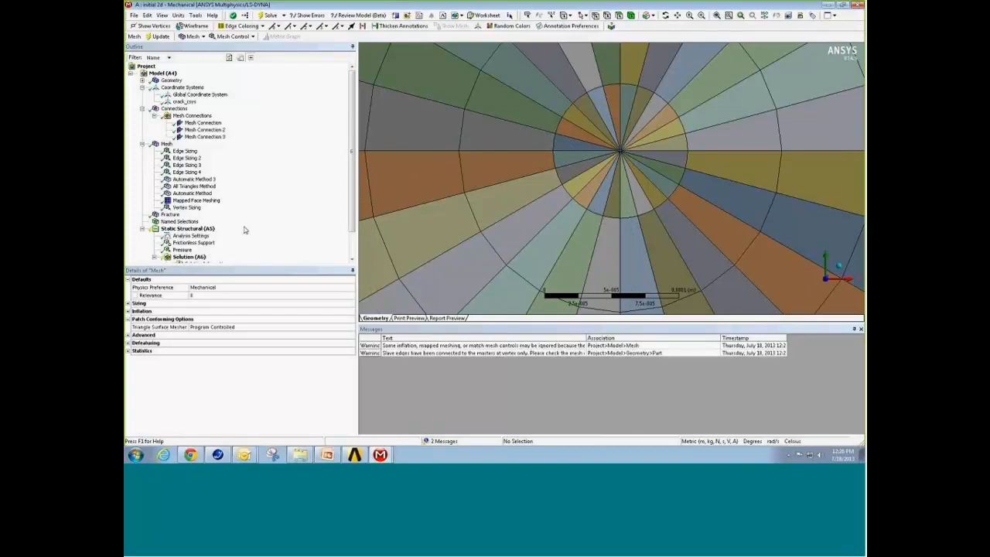
# Step: Create a nodal named selection from the crack_vertex named selection
pyautogui.click(142, 222)
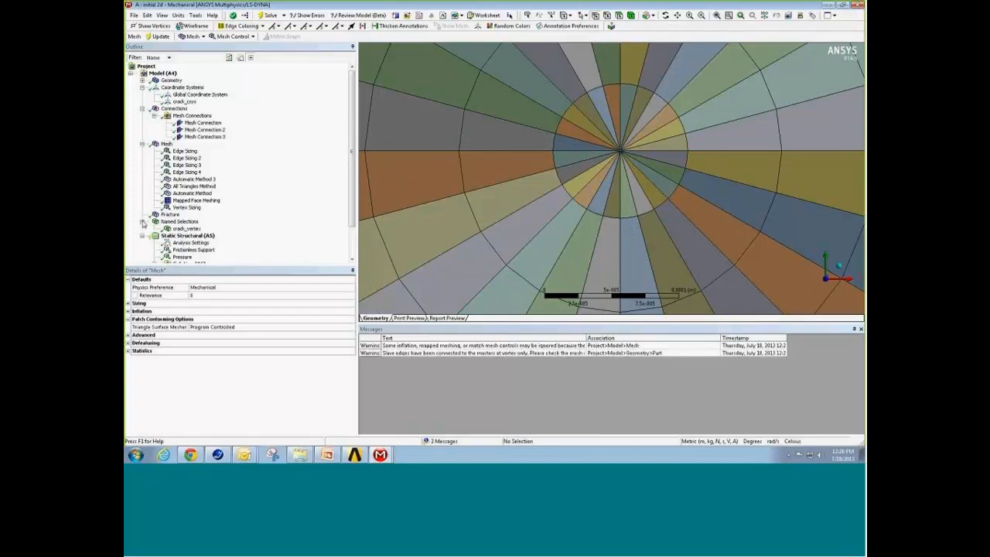
pyautogui.click(186, 229)
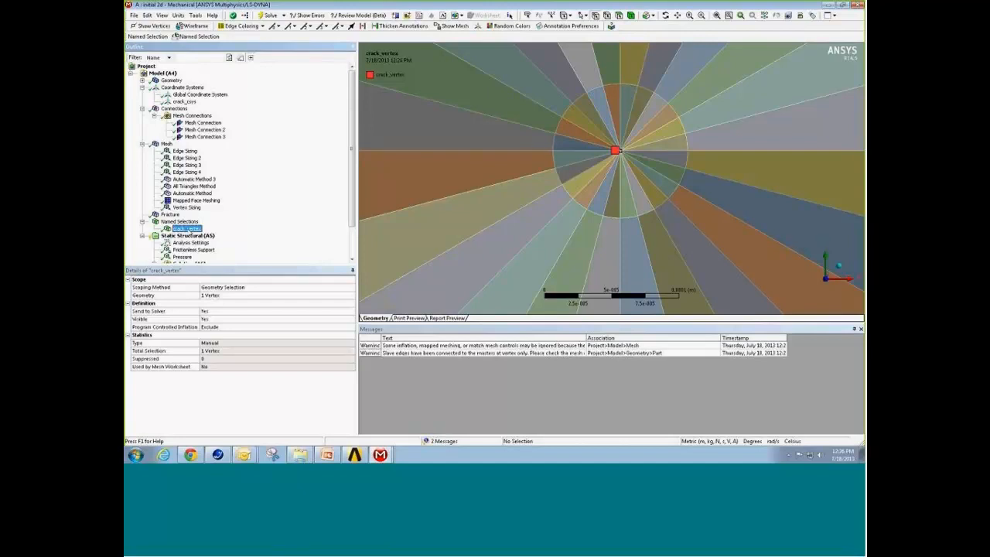
pyautogui.rightClick(191, 230)
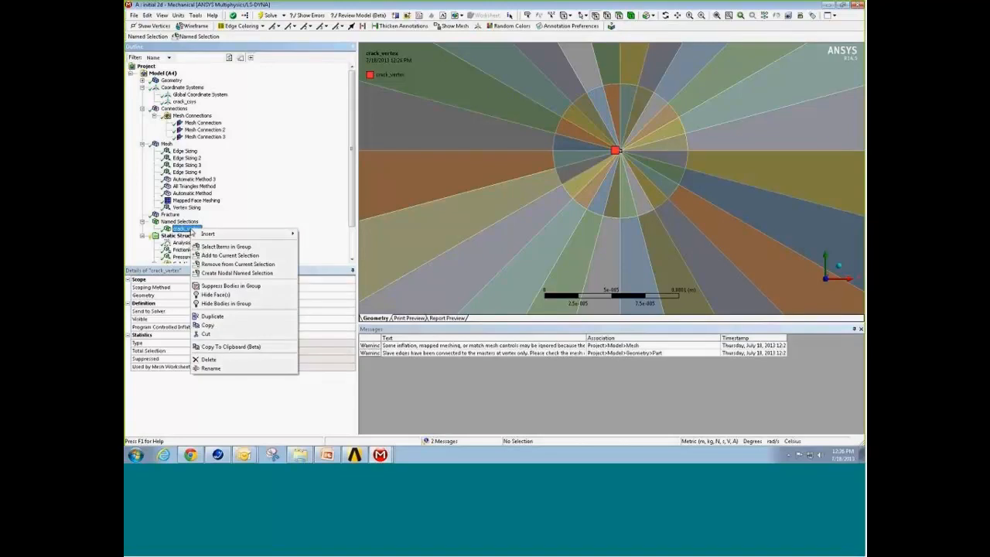
pyautogui.moveTo(207, 236)
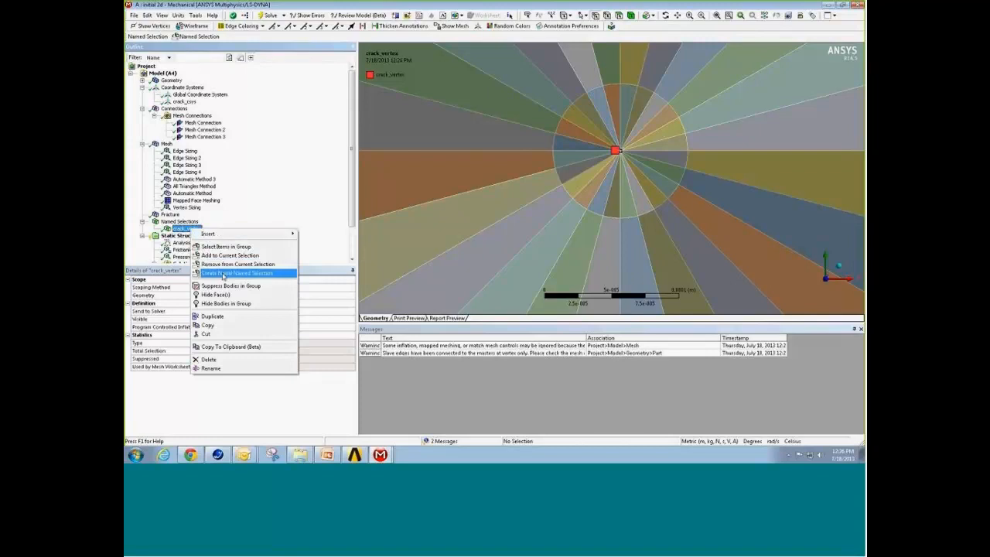
pyautogui.click(223, 274)
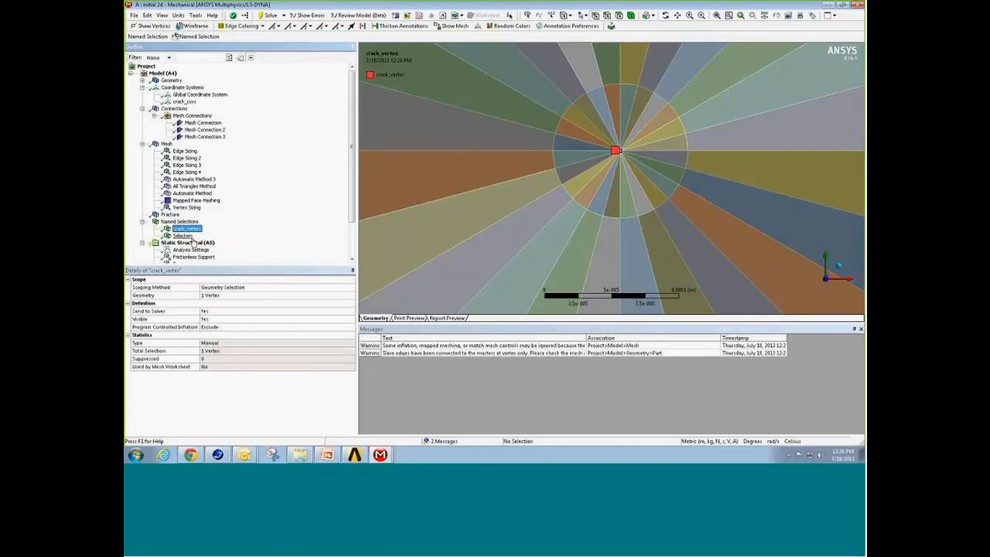
# Step: Review the worksheet of the new nodal named selection and rename it as crack_node
pyautogui.click(184, 235)
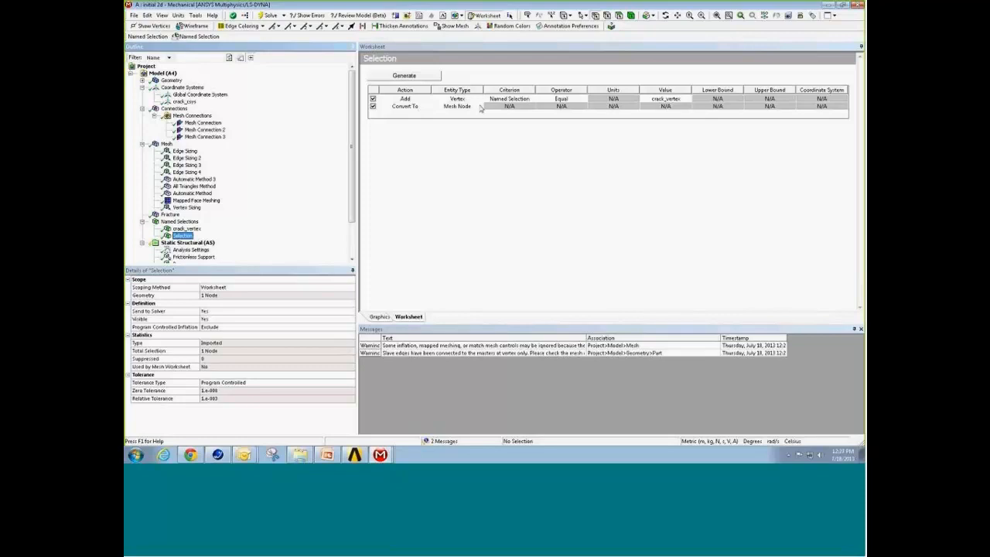
pyautogui.press('F2')
pyautogui.rightClick(185, 239)
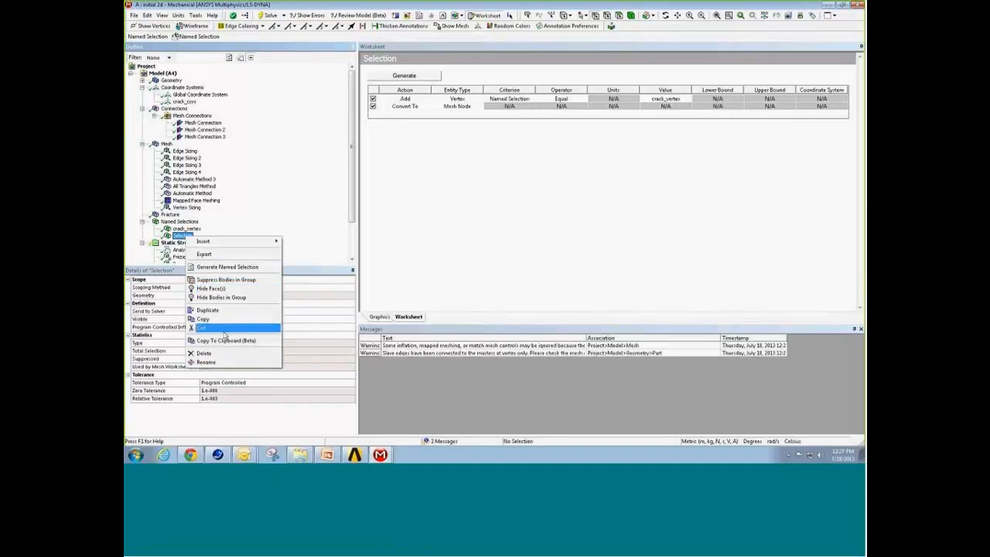
pyautogui.click(227, 364)
pyautogui.write('crac')
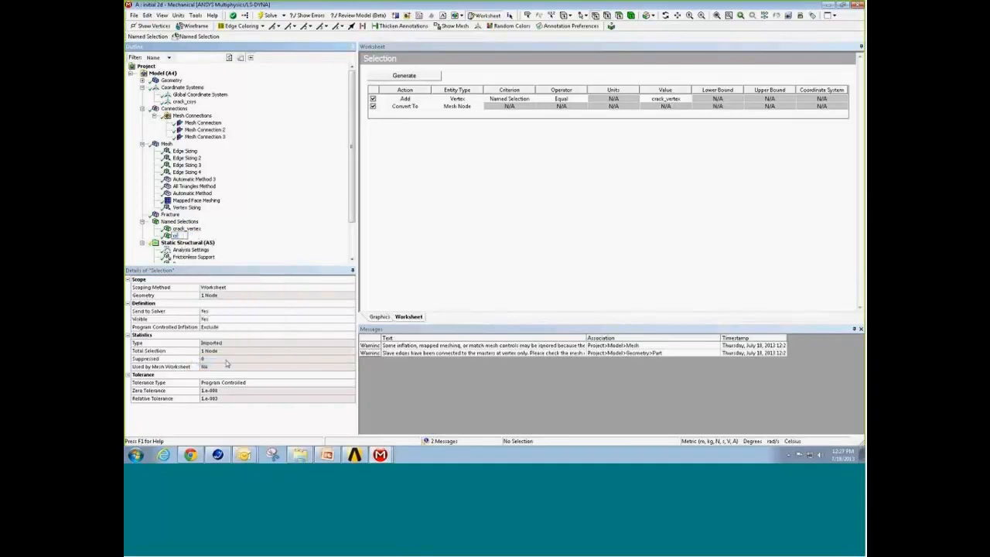
pyautogui.write('k_node')
pyautogui.press('Return')
pyautogui.click(188, 223)
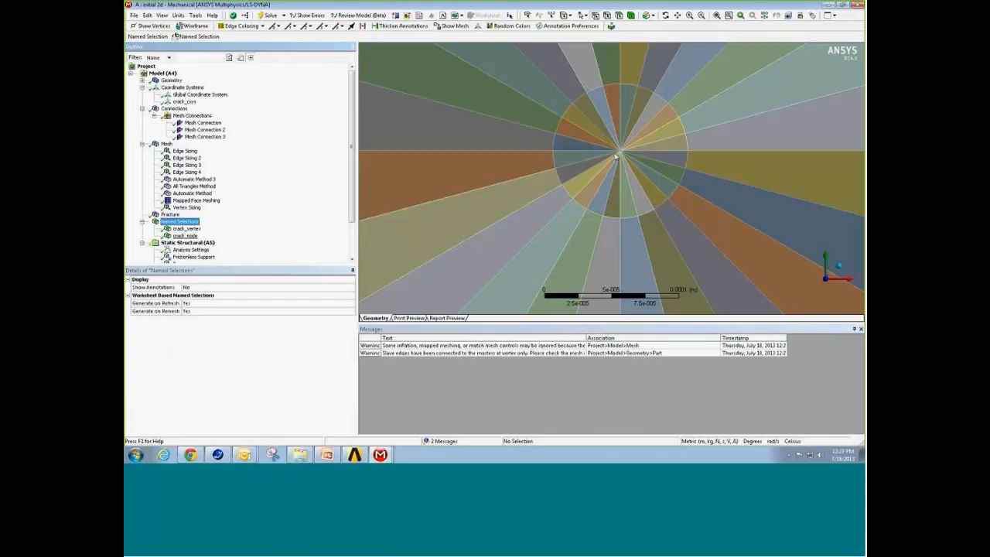
pyautogui.scroll(-2, 213, 232)
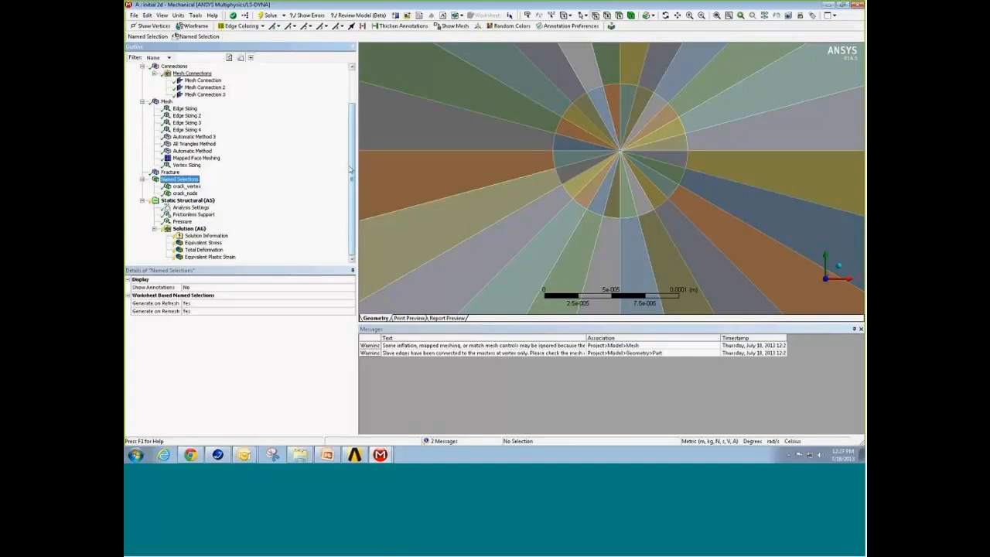
pyautogui.scroll(2, 202, 83)
pyautogui.rightClick(162, 74)
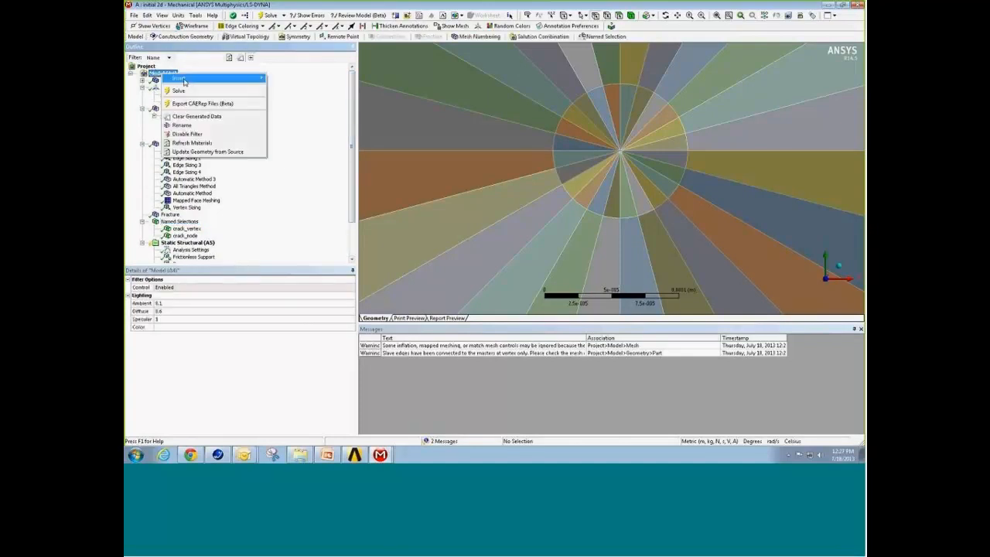
pyautogui.moveTo(184, 79)
pyautogui.click(252, 215)
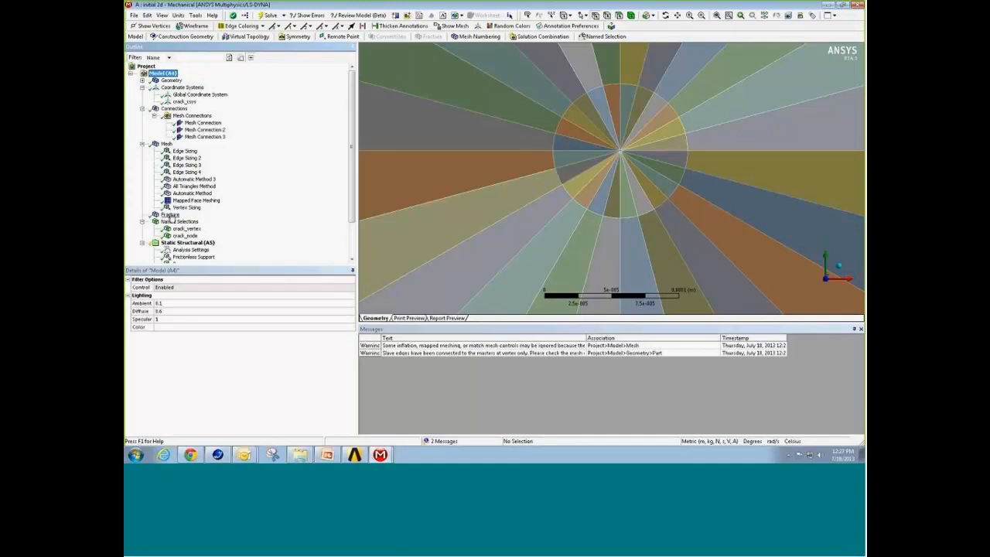
# Step: Insert a Pre-Meshed Crack under the Fracture object
pyautogui.click(170, 215)
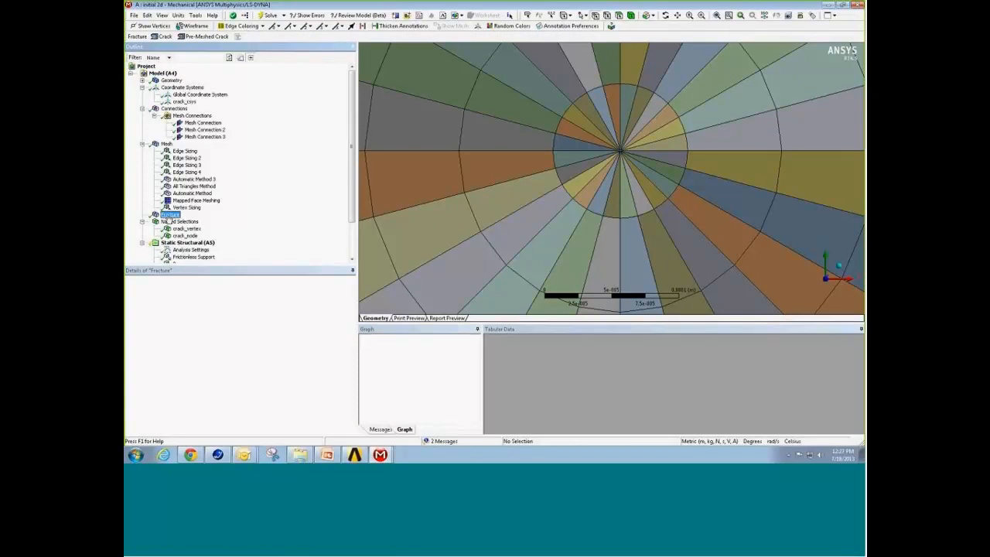
pyautogui.rightClick(169, 216)
pyautogui.moveTo(185, 219)
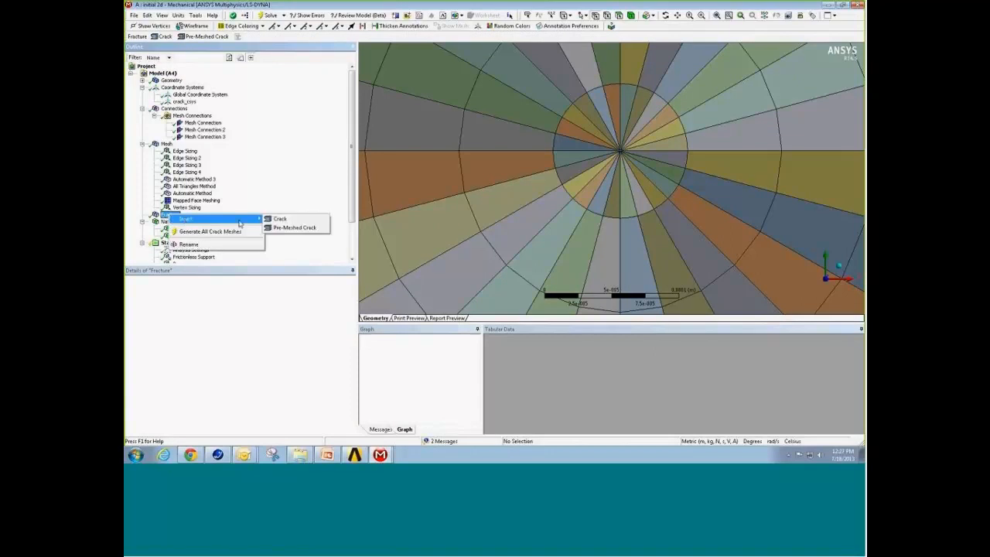
pyautogui.click(298, 228)
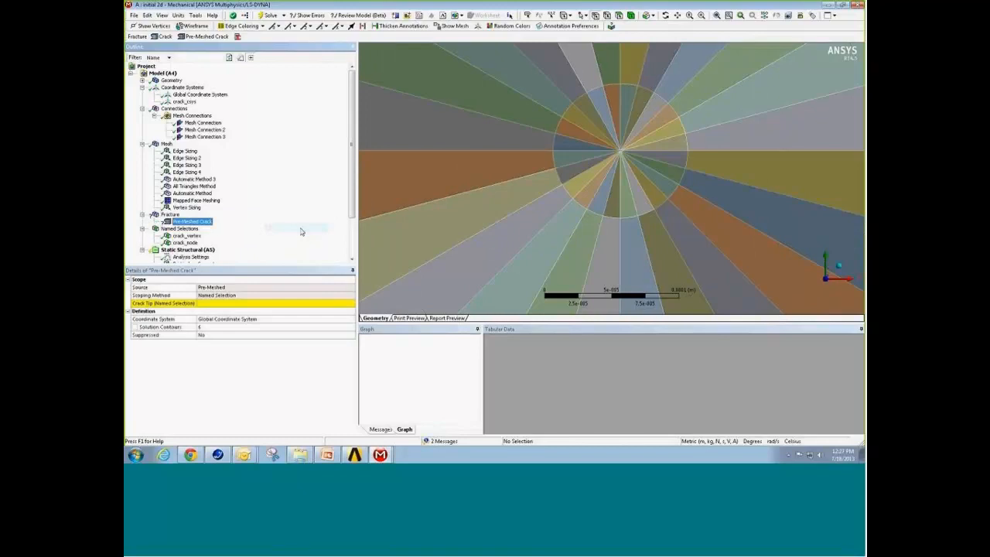
# Step: Scope the Pre-Meshed Crack's tip to the crack_node named selection and set its coordinate system to crack_csys
pyautogui.click(218, 306)
pyautogui.click(352, 304)
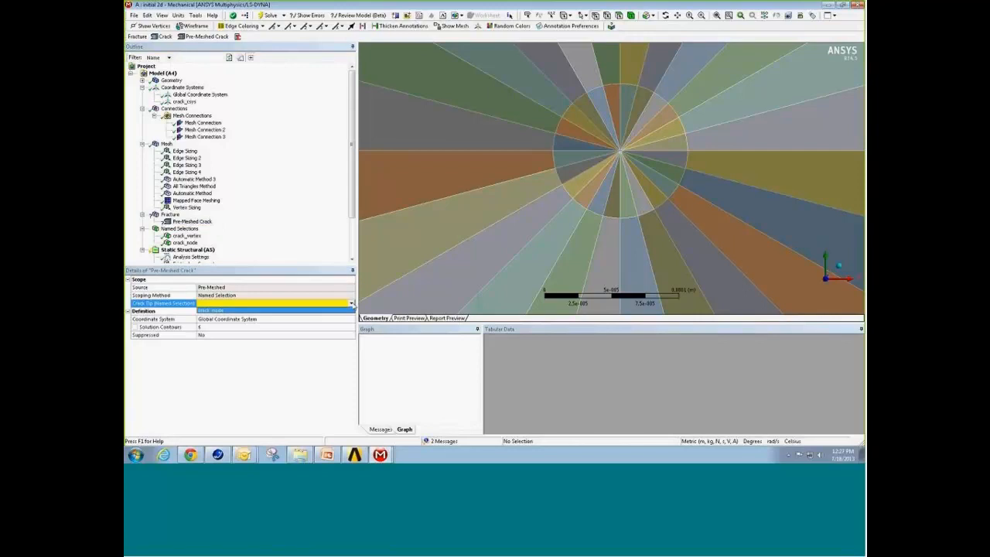
pyautogui.click(274, 310)
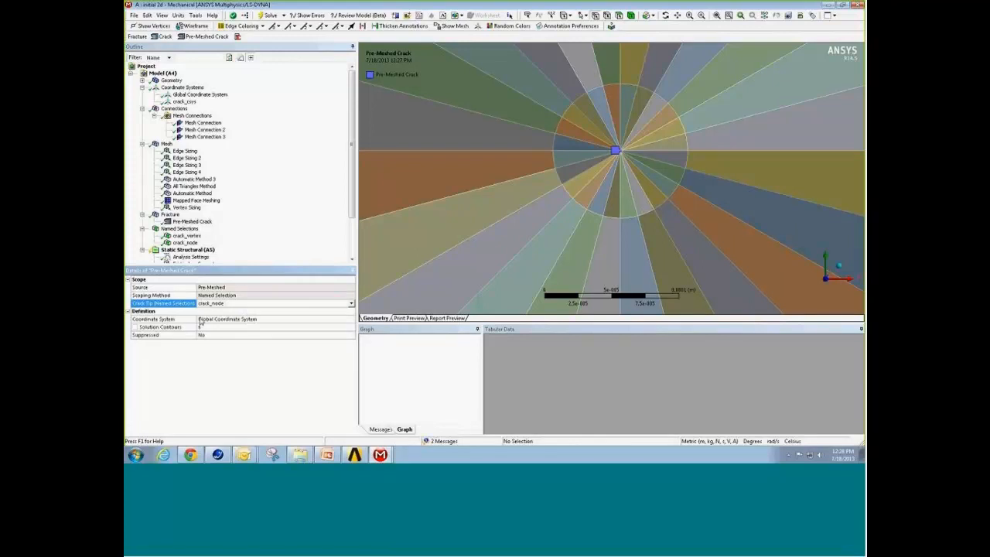
pyautogui.click(231, 322)
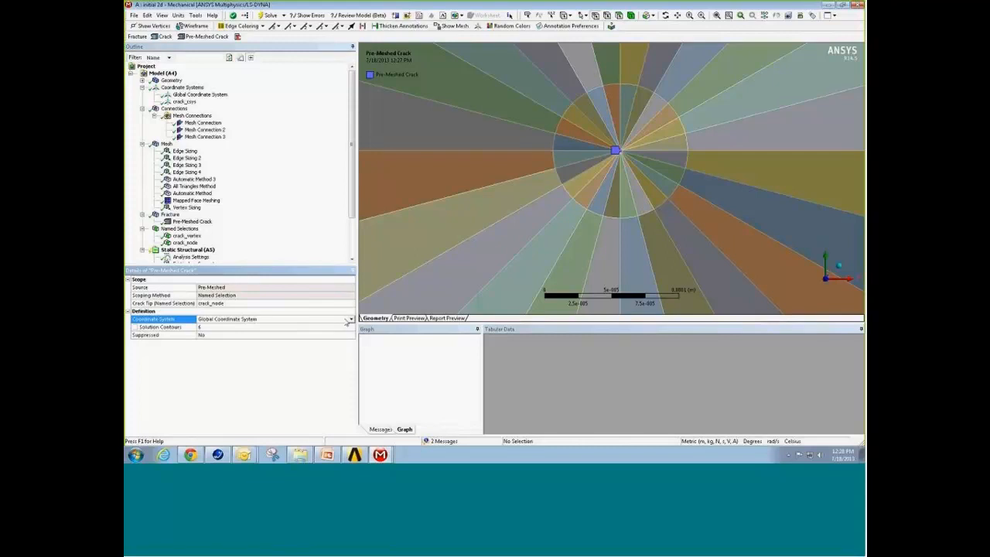
pyautogui.click(350, 320)
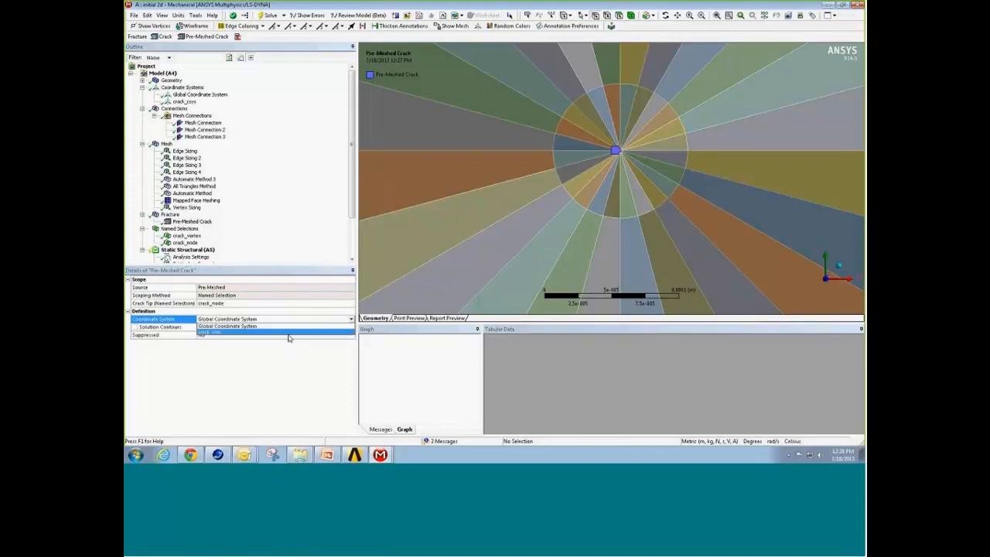
pyautogui.click(287, 334)
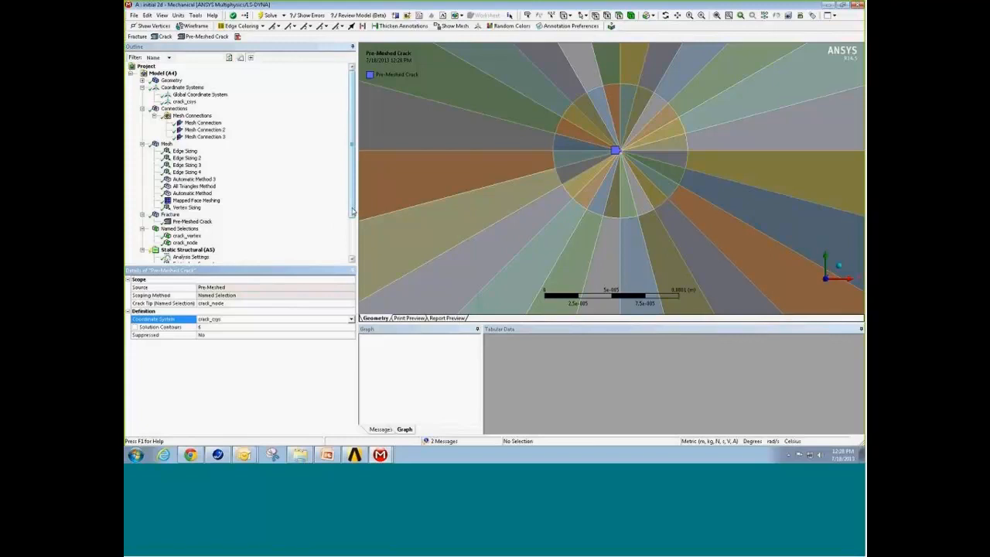
pyautogui.moveTo(352, 211); pyautogui.dragTo(360, 221)
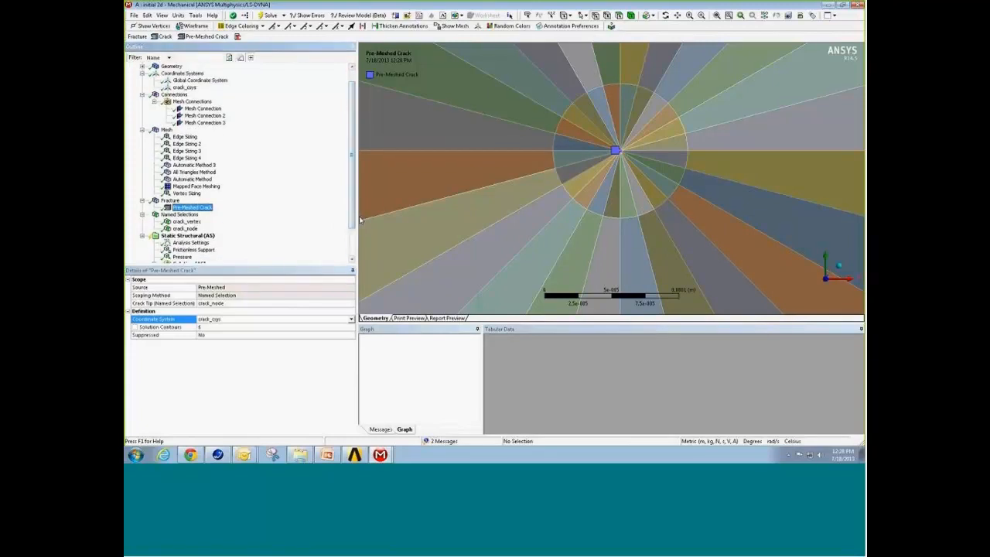
pyautogui.moveTo(359, 220); pyautogui.dragTo(359, 208)
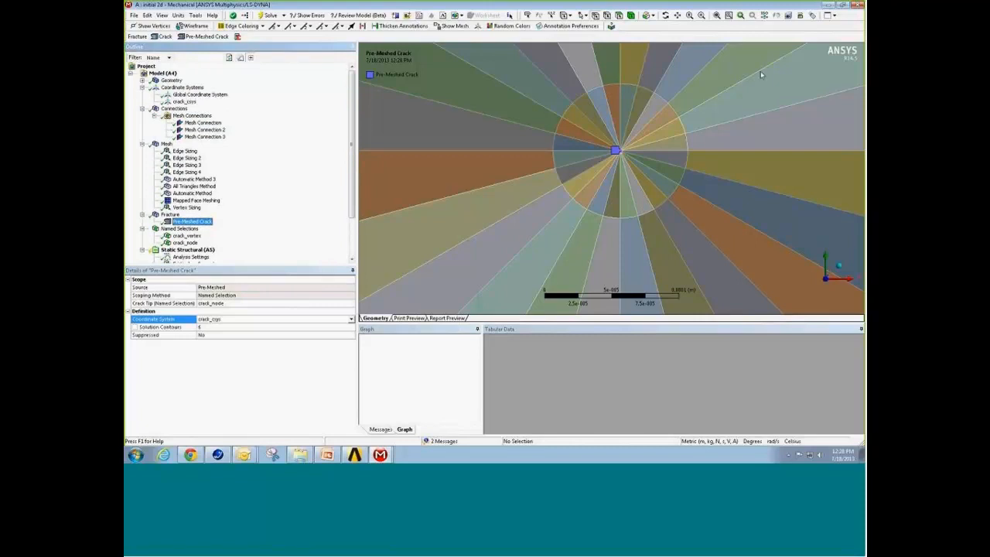
# Step: Switch to the solved full 2d model and examine the total deformation around the crack opening
pyautogui.click(828, 6)
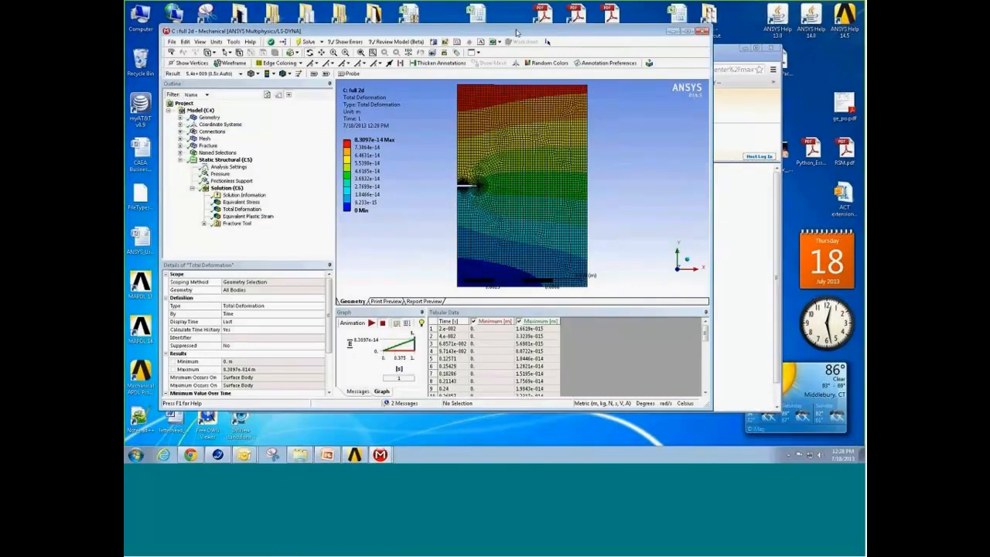
pyautogui.moveTo(314, 36); pyautogui.dragTo(298, 8)
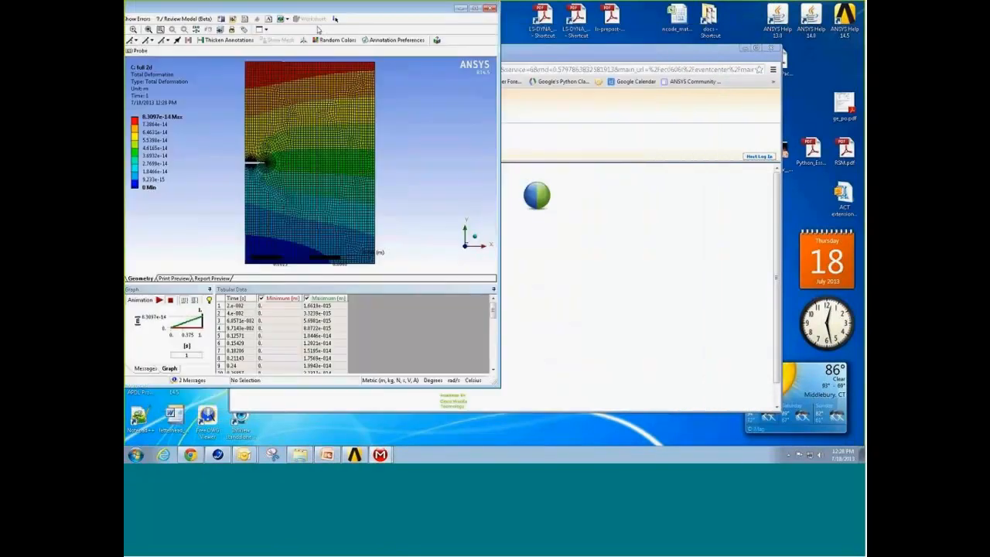
pyautogui.doubleClick(300, 9)
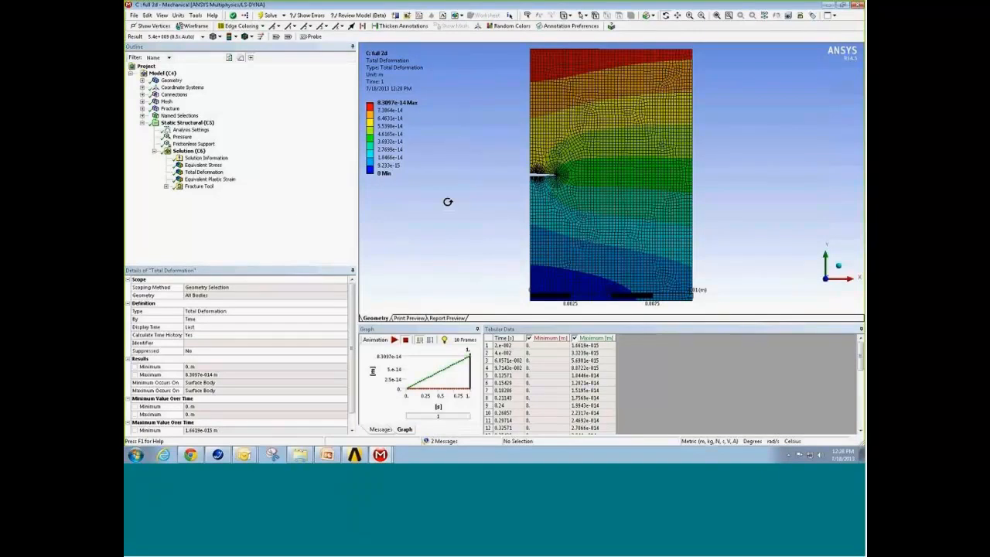
pyautogui.moveTo(522, 160); pyautogui.dragTo(583, 185, button='right')
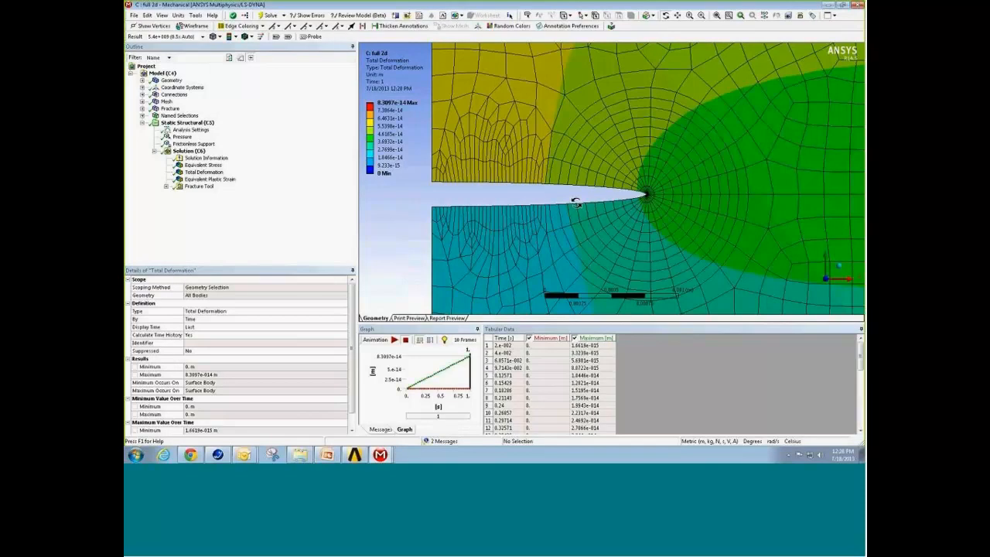
pyautogui.rightClick(377, 213)
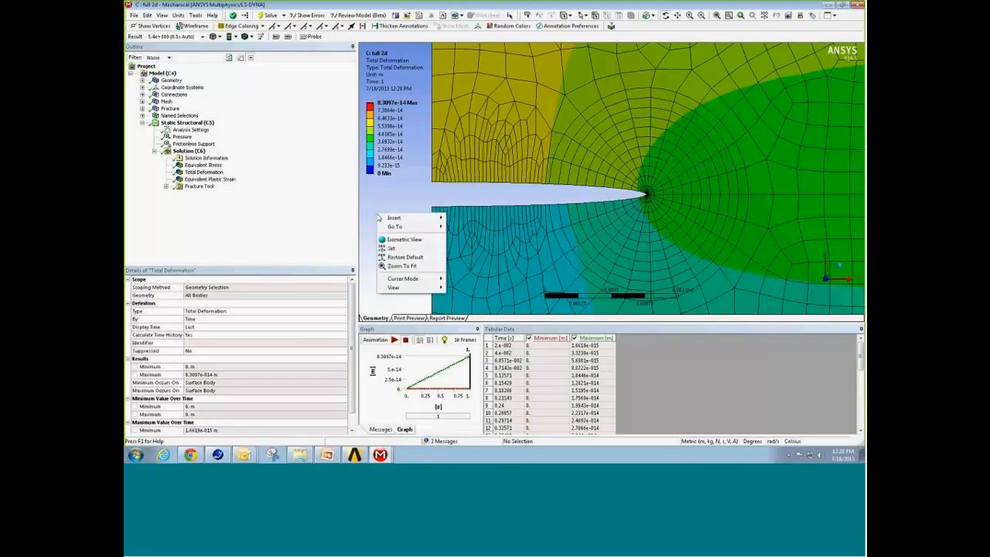
pyautogui.click(400, 266)
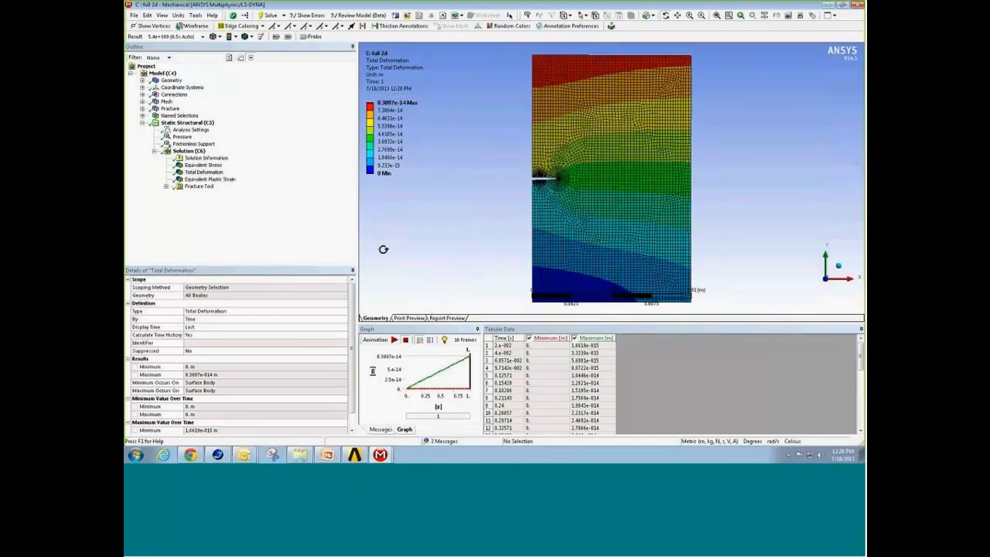
# Step: Display the equivalent (von-Mises) stress of the full 2d model and examine it around the crack tip
pyautogui.click(208, 165)
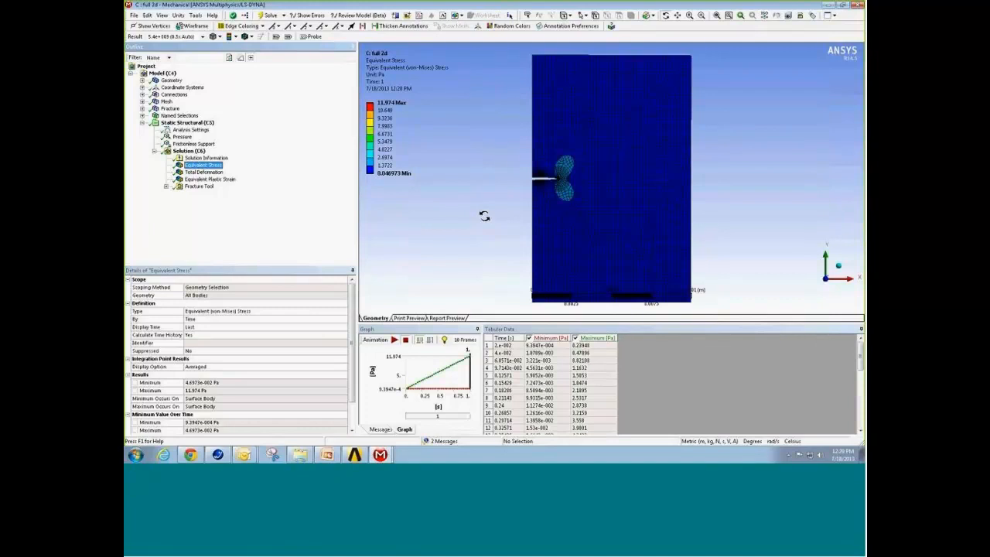
pyautogui.moveTo(546, 153); pyautogui.dragTo(587, 200, button='right')
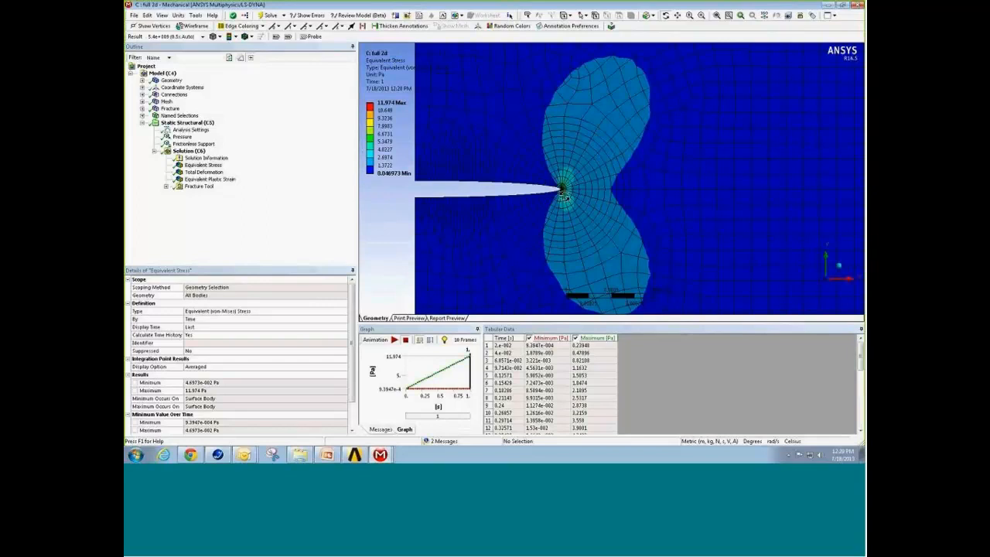
pyautogui.click(389, 110)
pyautogui.click(465, 126)
# Step: Review the result types the Fracture Tool offers, including SIFS and VCCT results, and display its SIFS (K1) result
pyautogui.rightClick(190, 152)
pyautogui.moveTo(192, 156)
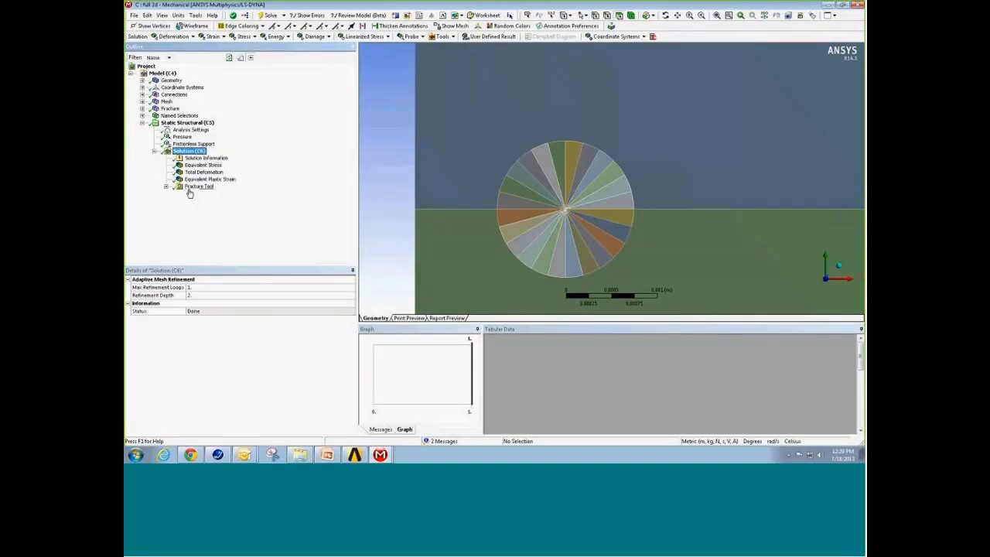
pyautogui.click(200, 187)
pyautogui.rightClick(203, 190)
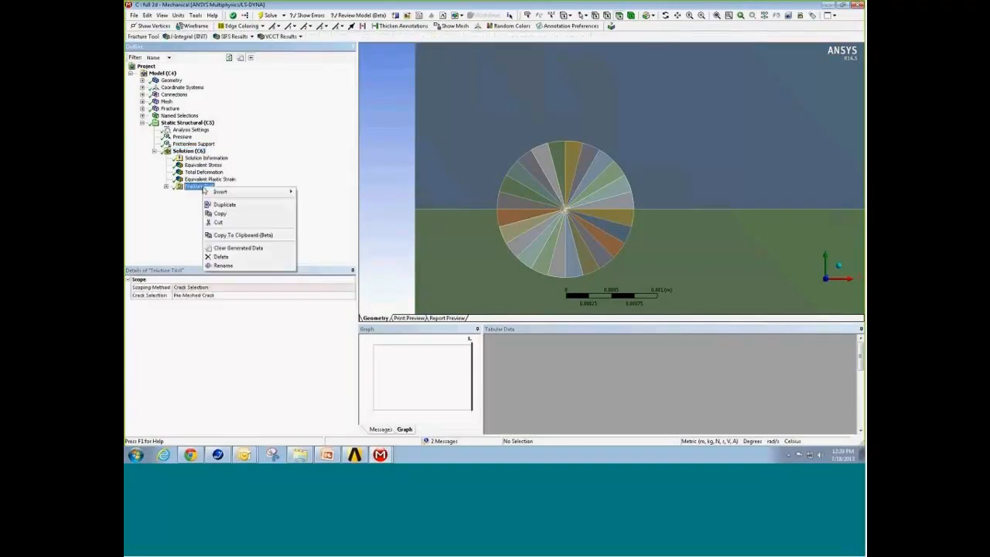
pyautogui.moveTo(220, 194)
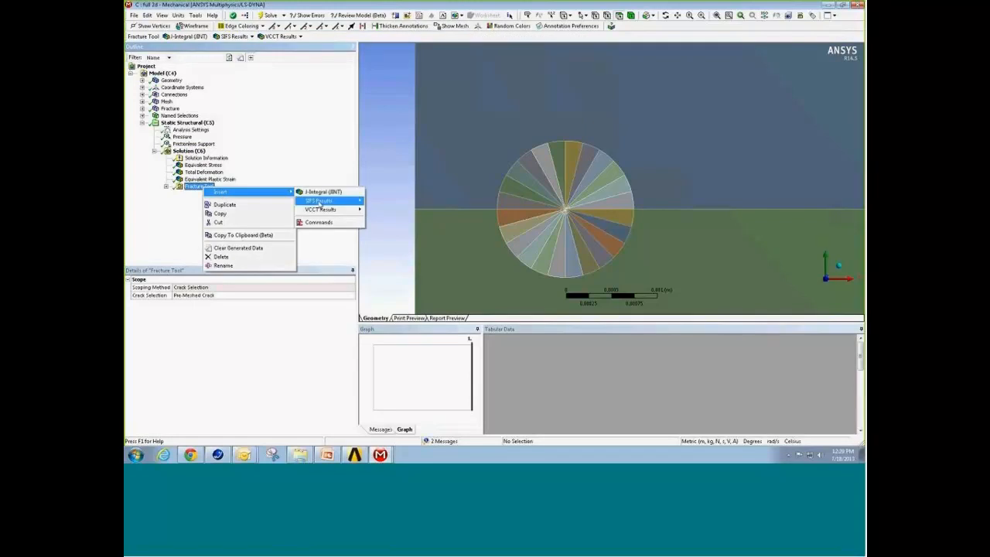
pyautogui.moveTo(319, 205)
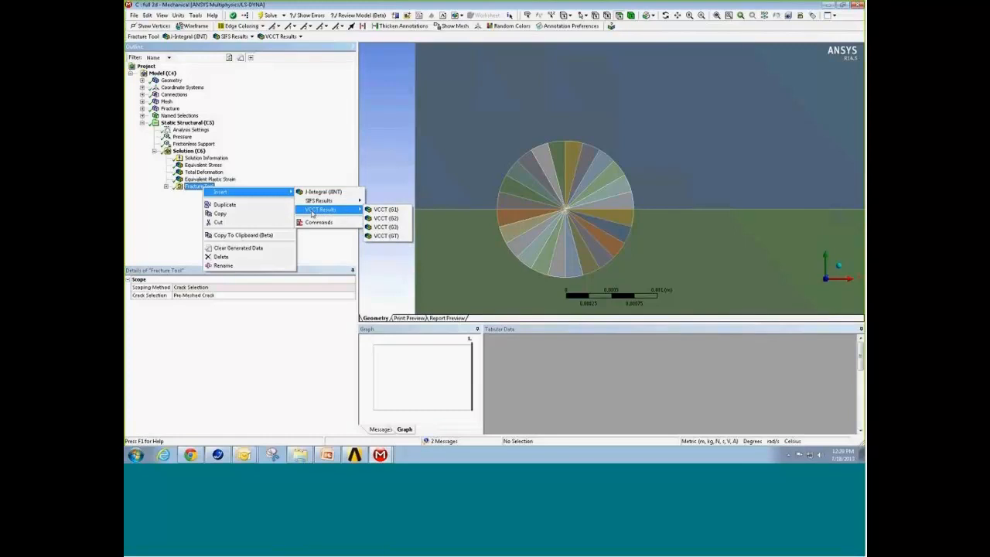
pyautogui.click(169, 229)
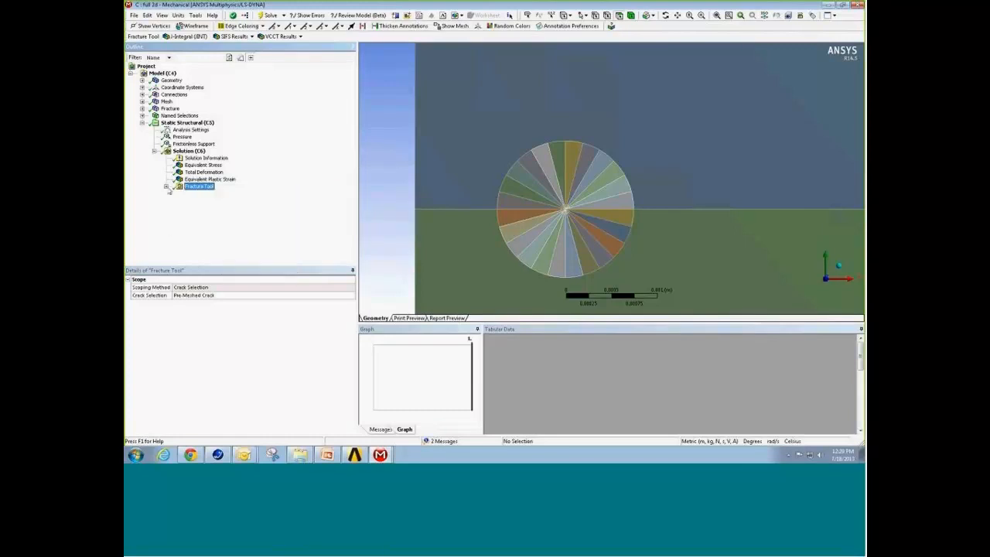
pyautogui.click(166, 187)
pyautogui.click(205, 194)
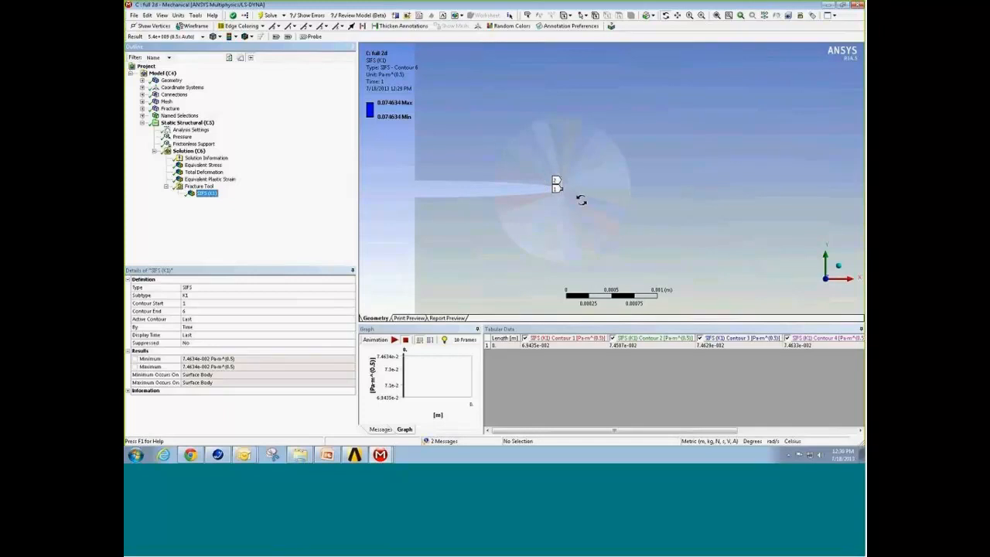
# Step: Inspect the crack-tip mesh and the Pre-Meshed Crack definition, and compare the SIFS (K1) values over contours 1 to 6
pyautogui.click(167, 102)
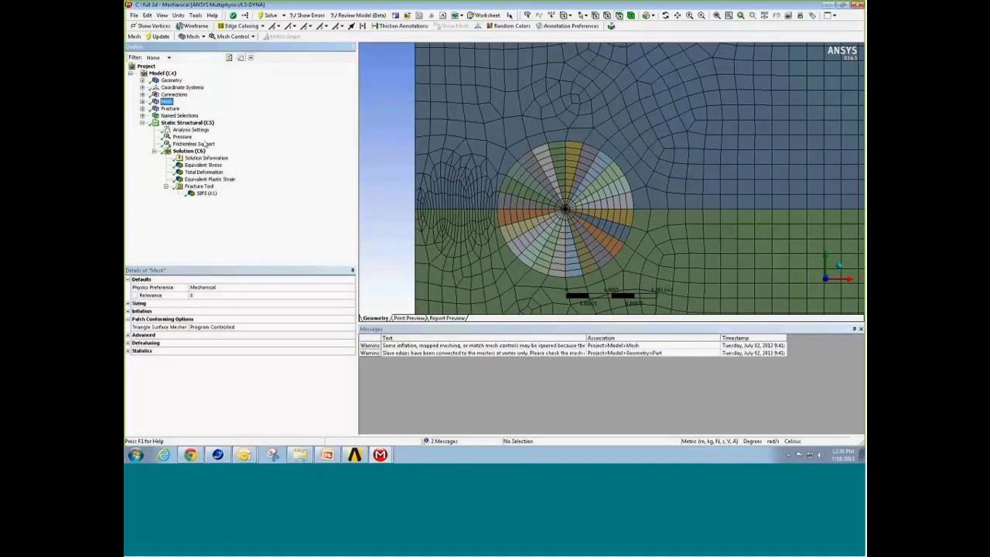
pyautogui.click(167, 109)
pyautogui.click(142, 109)
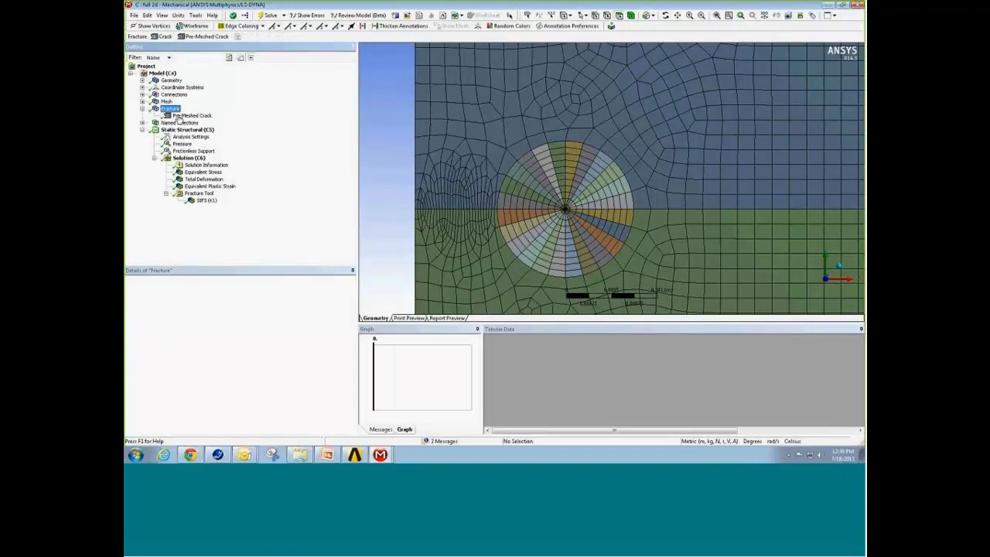
pyautogui.click(179, 115)
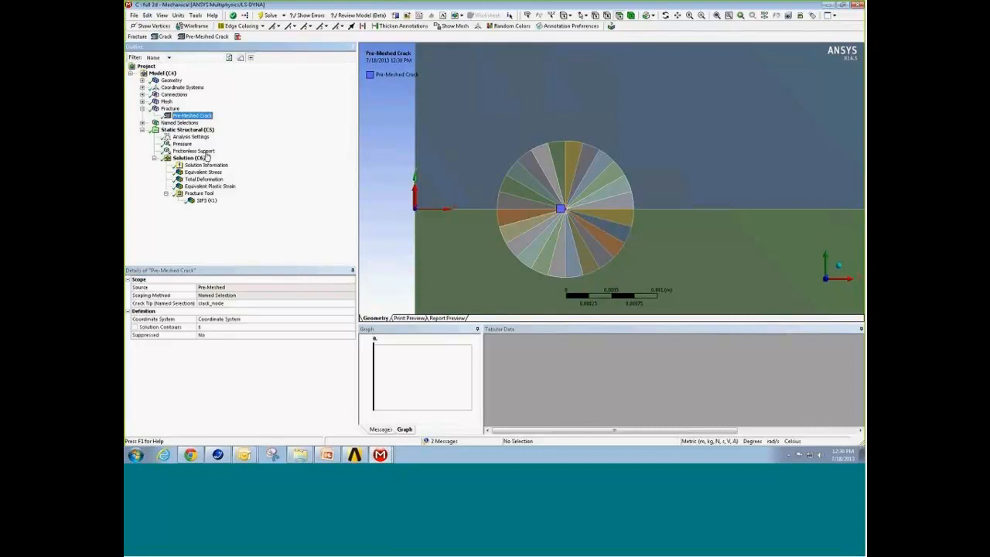
pyautogui.click(207, 201)
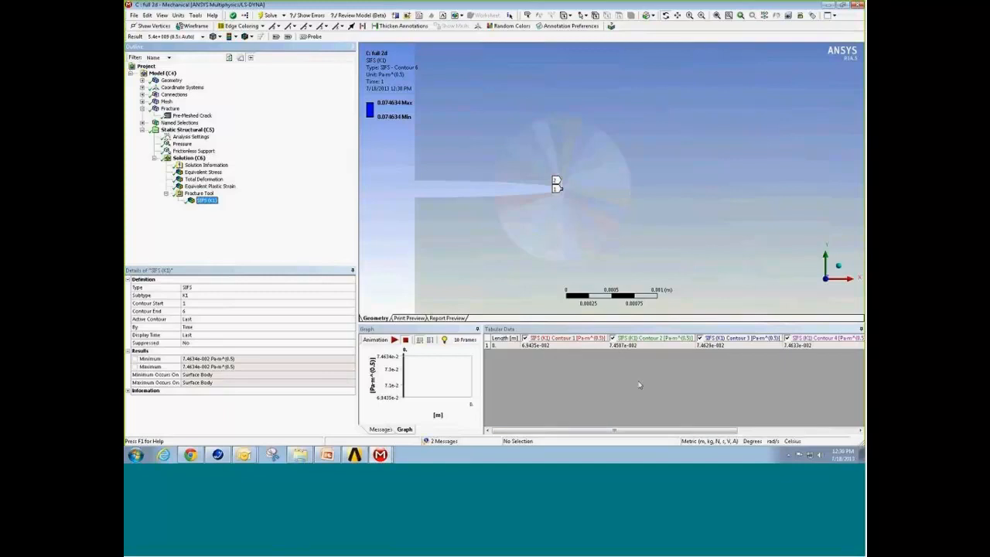
pyautogui.moveTo(621, 431); pyautogui.dragTo(739, 431)
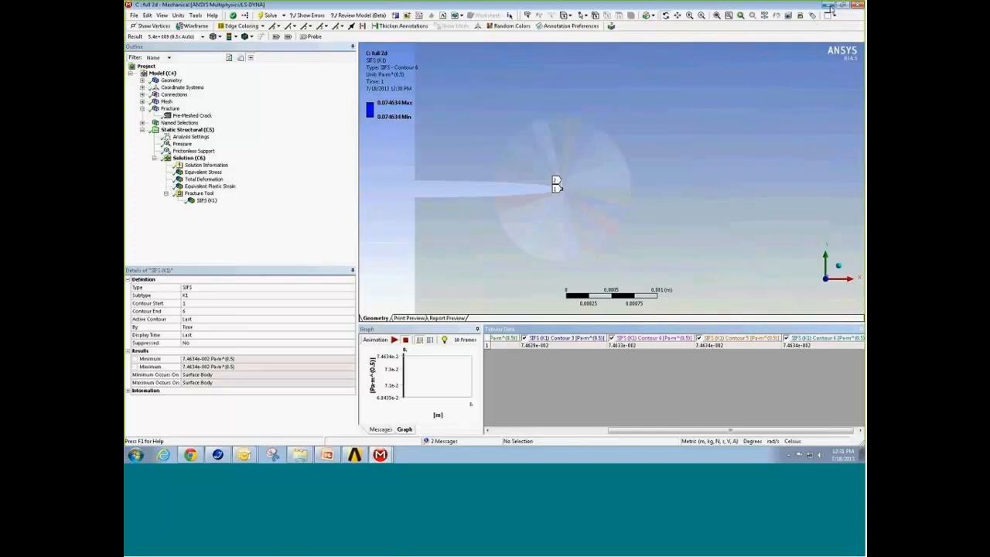
# Step: Switch to the 3d initial model and examine the tetrahedral mesh at the fillet between the two pipes
pyautogui.click(828, 5)
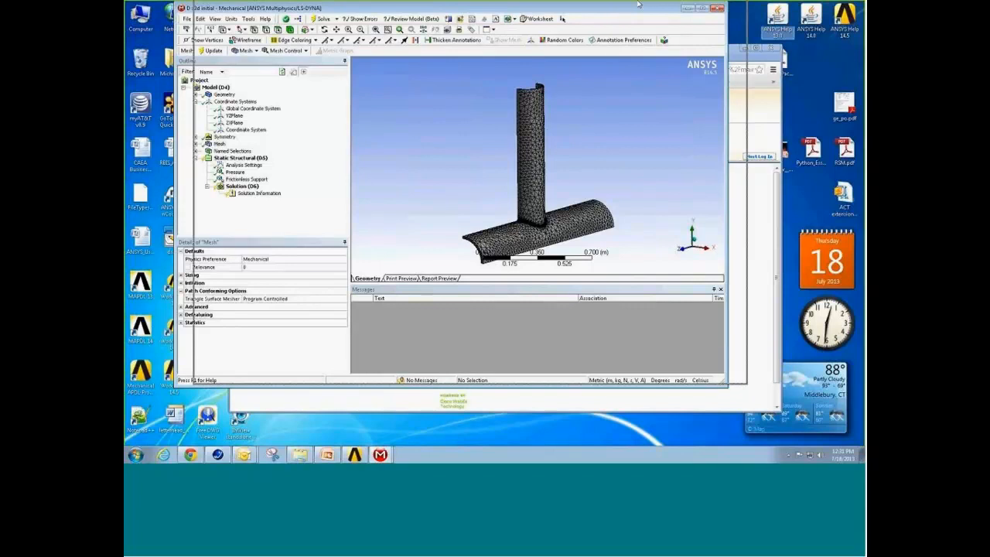
pyautogui.doubleClick(638, 5)
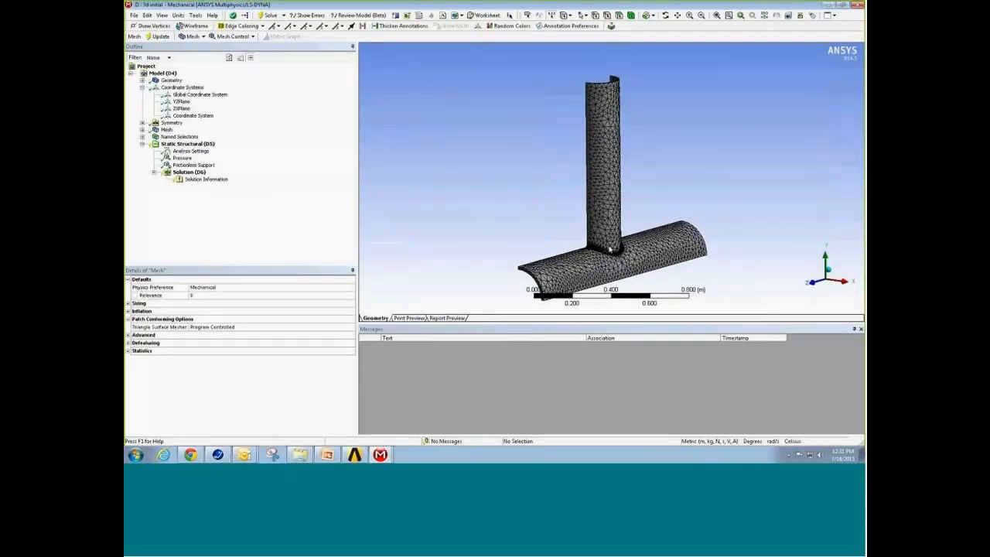
pyautogui.scroll(10, 611, 251)
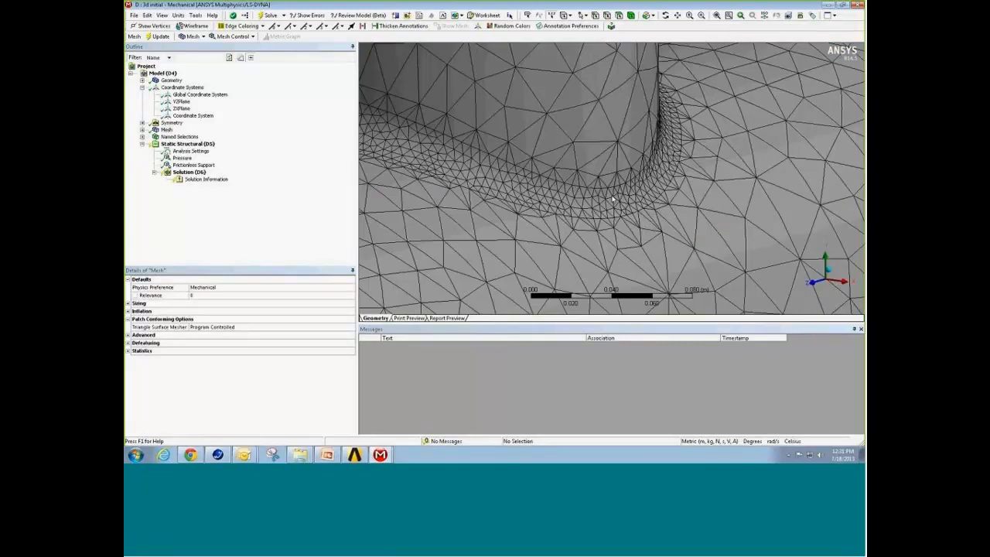
pyautogui.rightClick(554, 154)
pyautogui.click(588, 207)
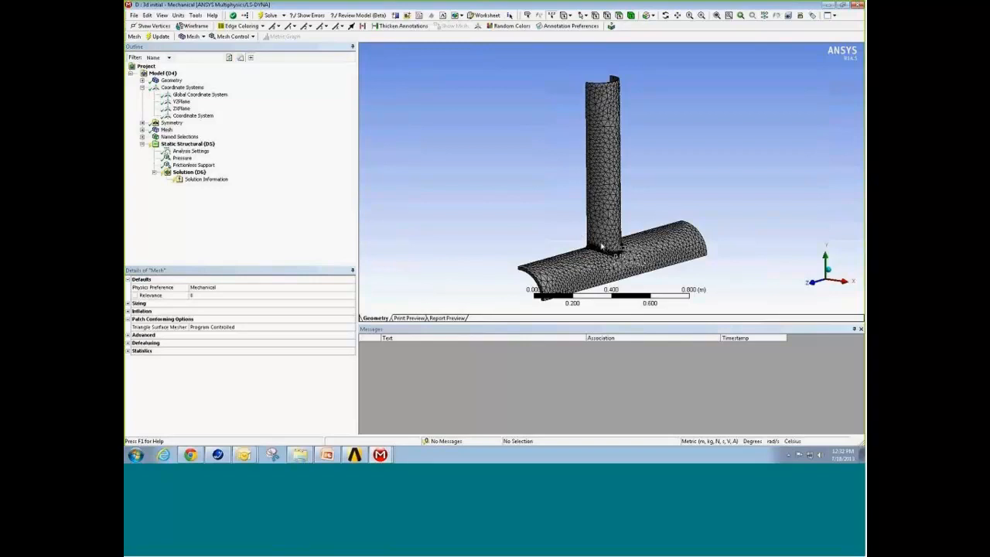
# Step: Insert a coordinate system with its origin at the vertex beside the fillet at the pipe junction
pyautogui.click(171, 79)
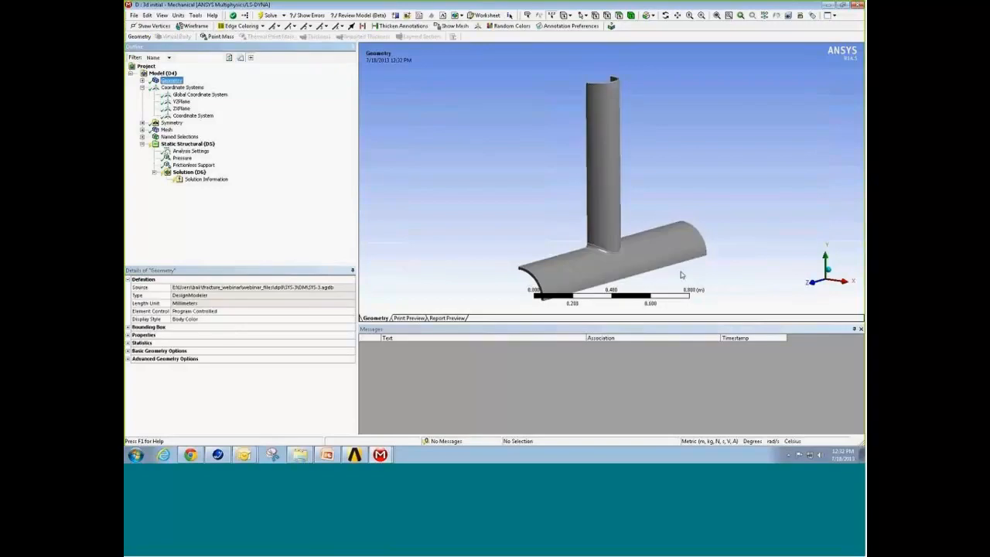
pyautogui.scroll(8, 611, 249)
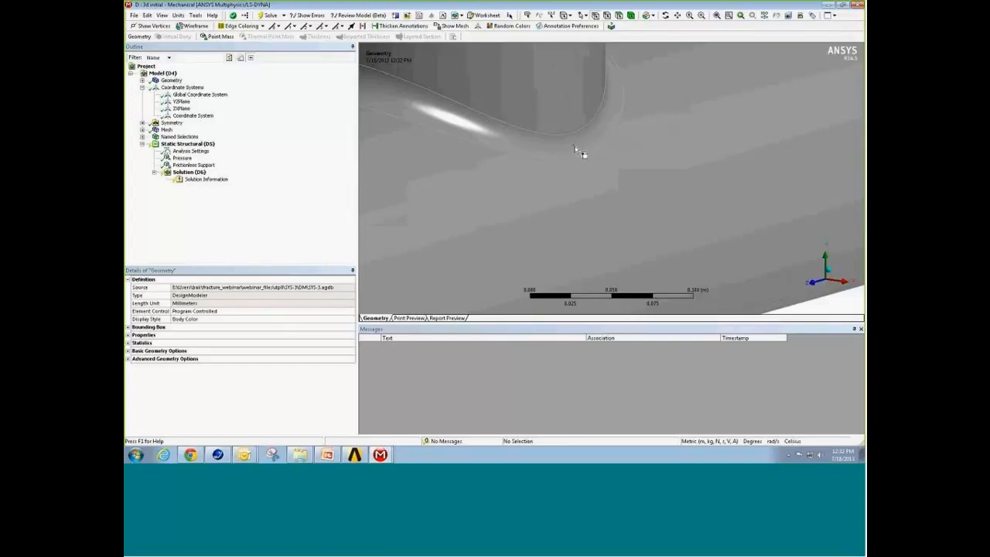
pyautogui.click(573, 146)
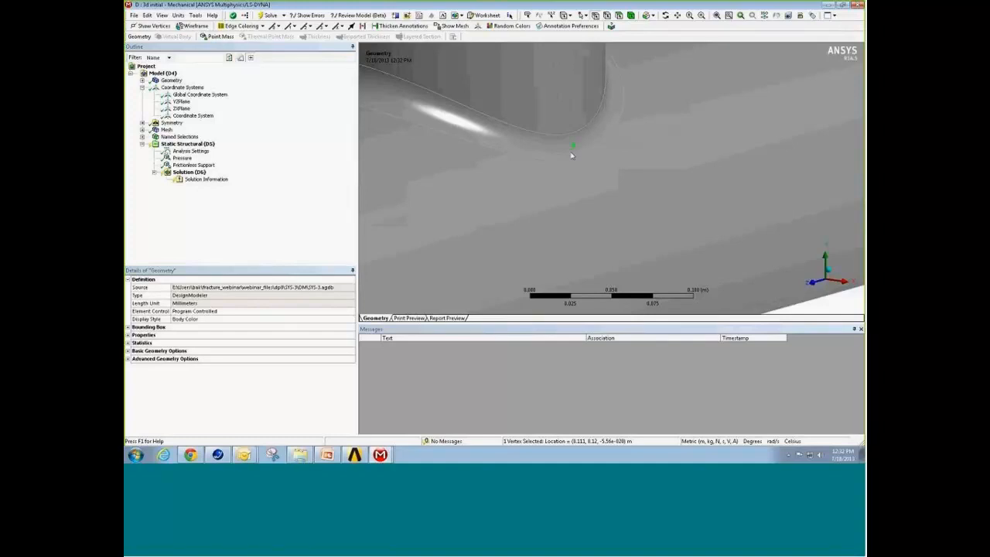
pyautogui.click(189, 88)
pyautogui.moveTo(194, 91)
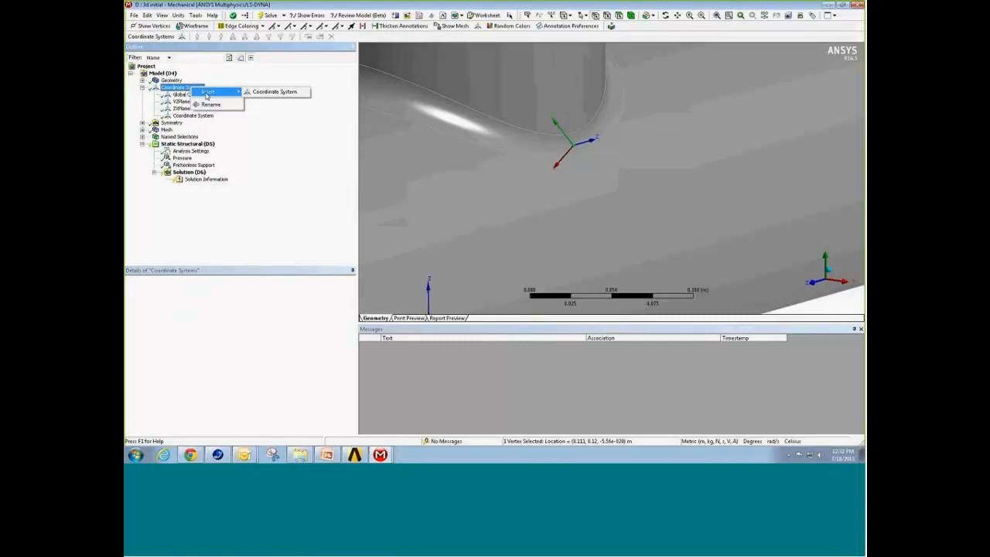
pyautogui.click(262, 94)
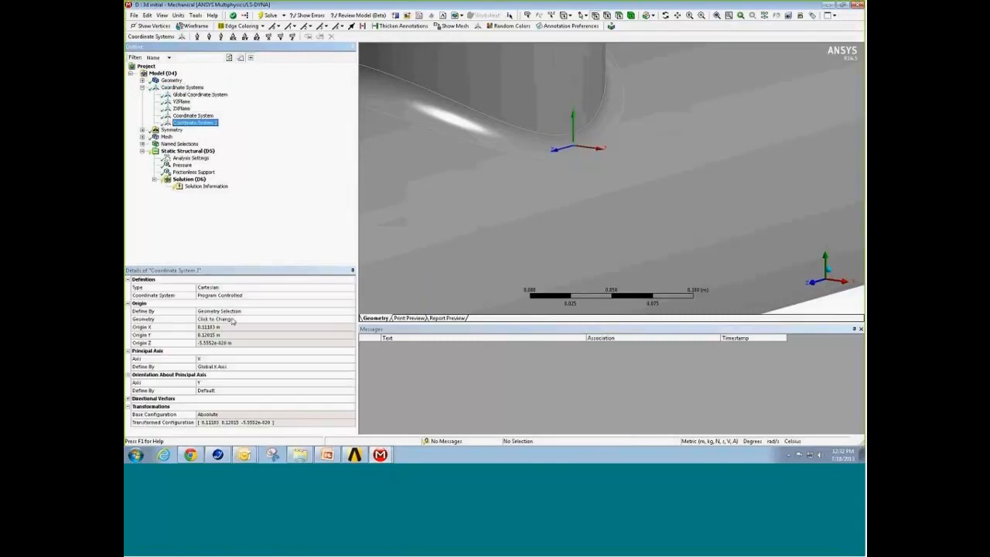
# Step: Reapply the vertex at the fillet as the coordinate system's origin and define its principal X axis by Hit Point Normal
pyautogui.click(232, 319)
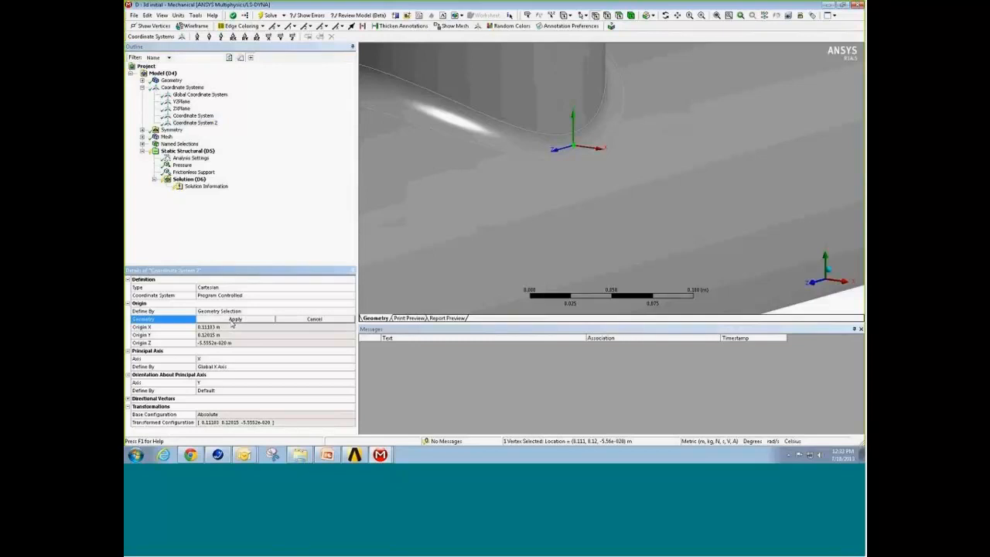
pyautogui.click(235, 319)
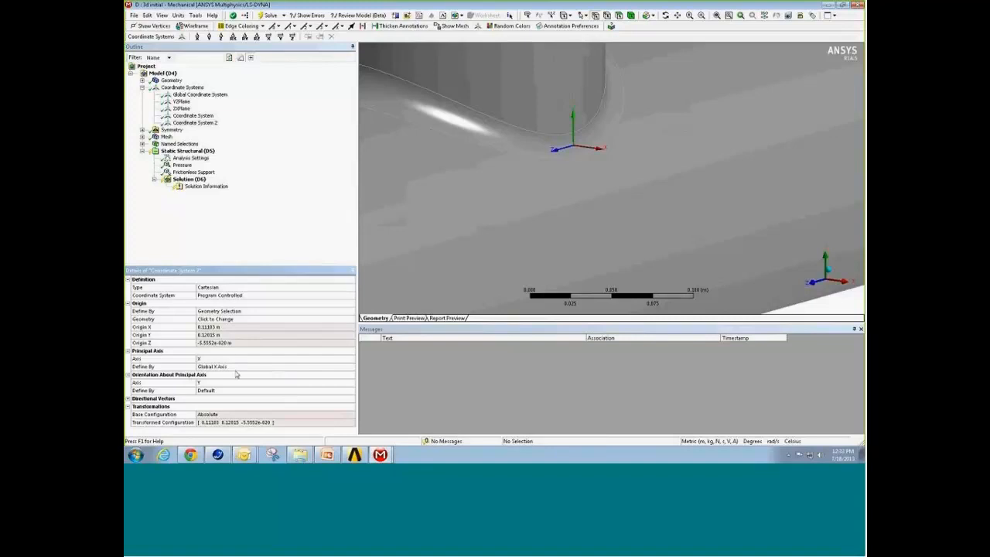
pyautogui.click(235, 368)
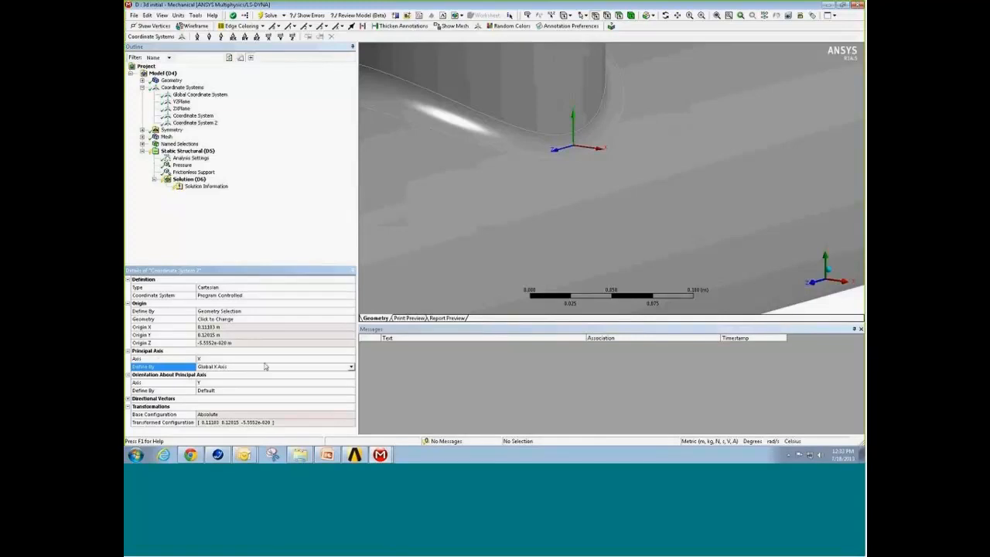
pyautogui.click(350, 366)
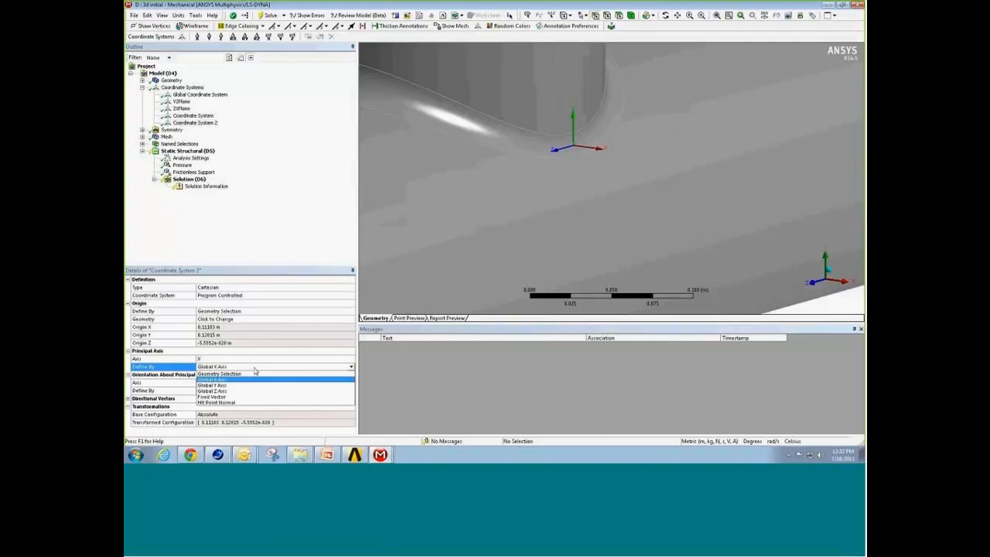
pyautogui.click(243, 403)
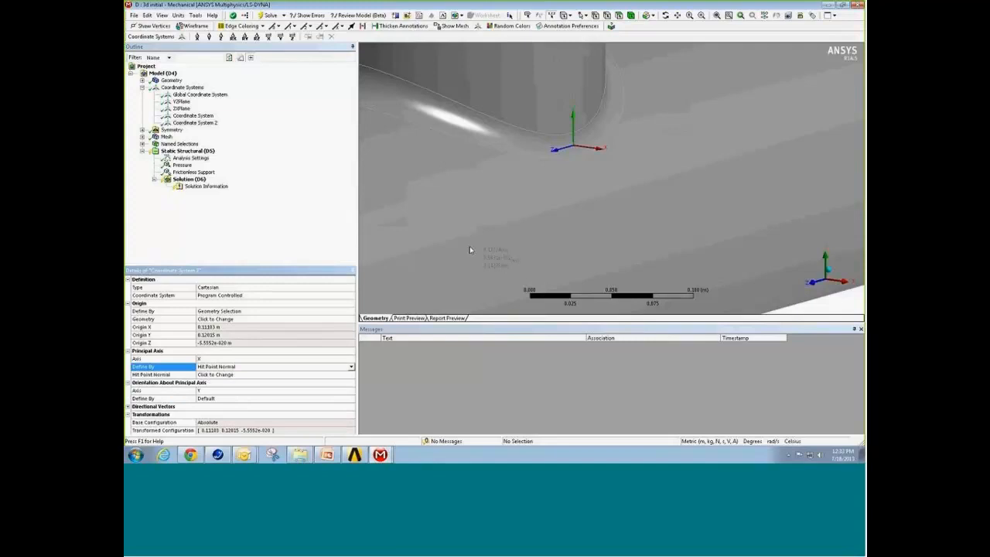
# Step: Pick a hit point on the pipe surface just below the fillet vertex to align the coordinate system's X axis with the surface normal
pyautogui.moveTo(470, 240); pyautogui.dragTo(505, 239, button='middle')
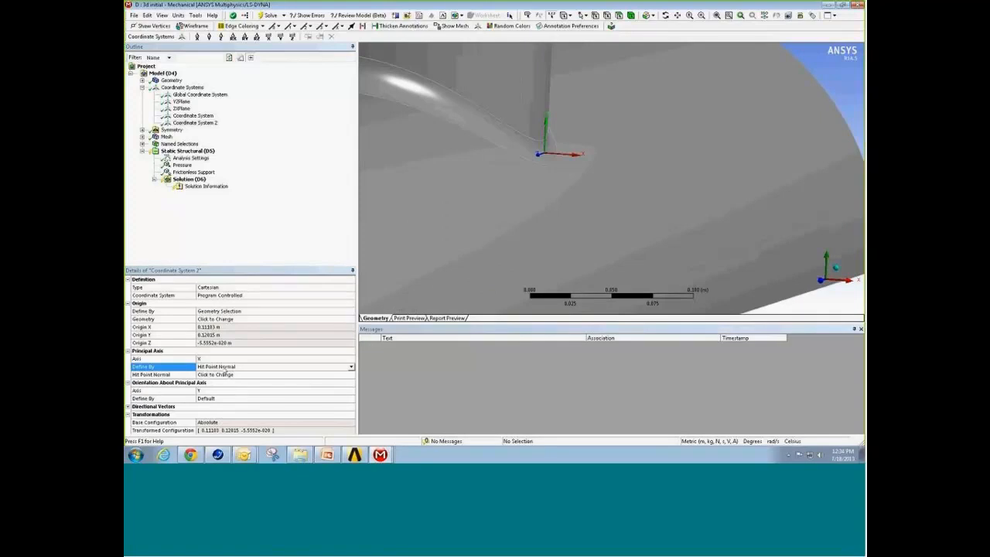
pyautogui.click(224, 374)
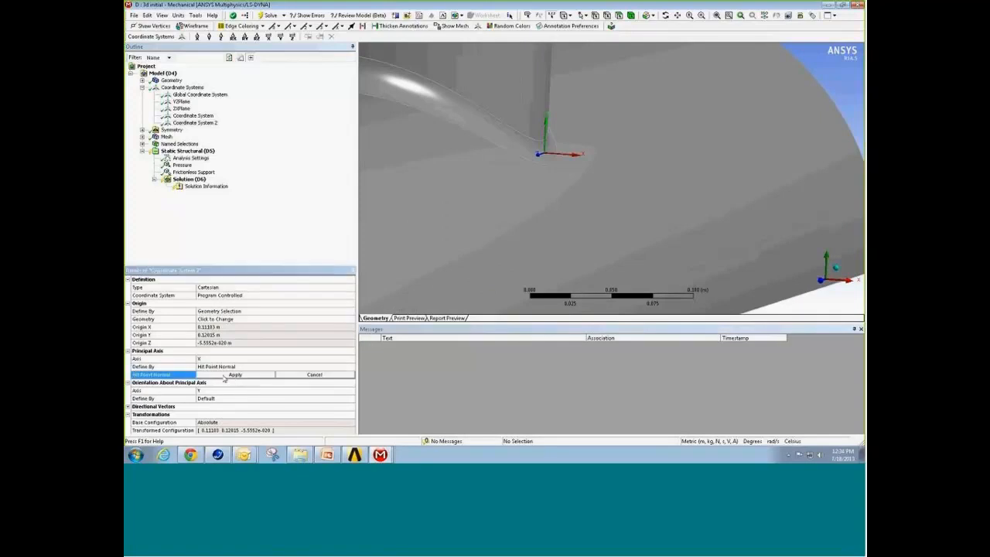
pyautogui.click(224, 376)
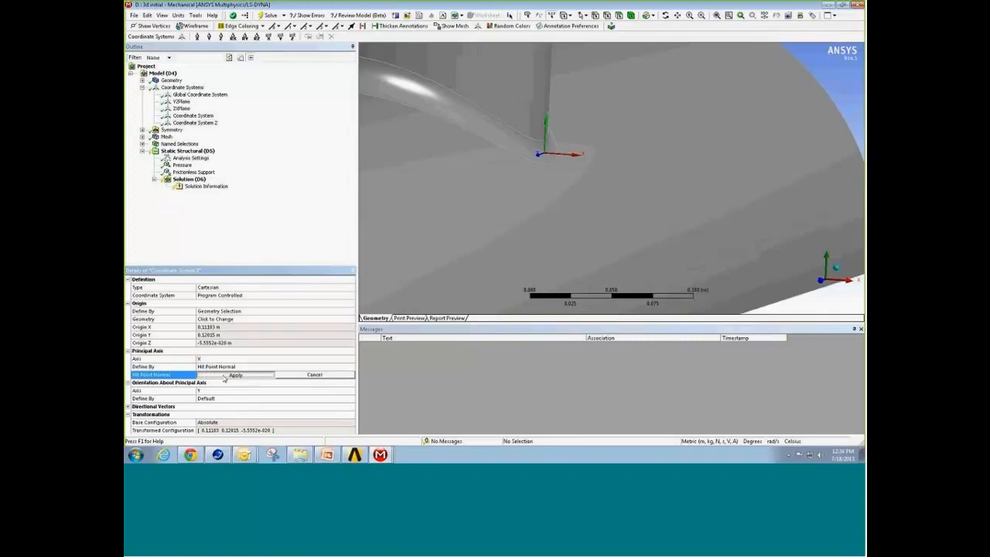
pyautogui.moveTo(521, 218); pyautogui.dragTo(526, 215, button='middle')
pyautogui.rightClick(525, 215)
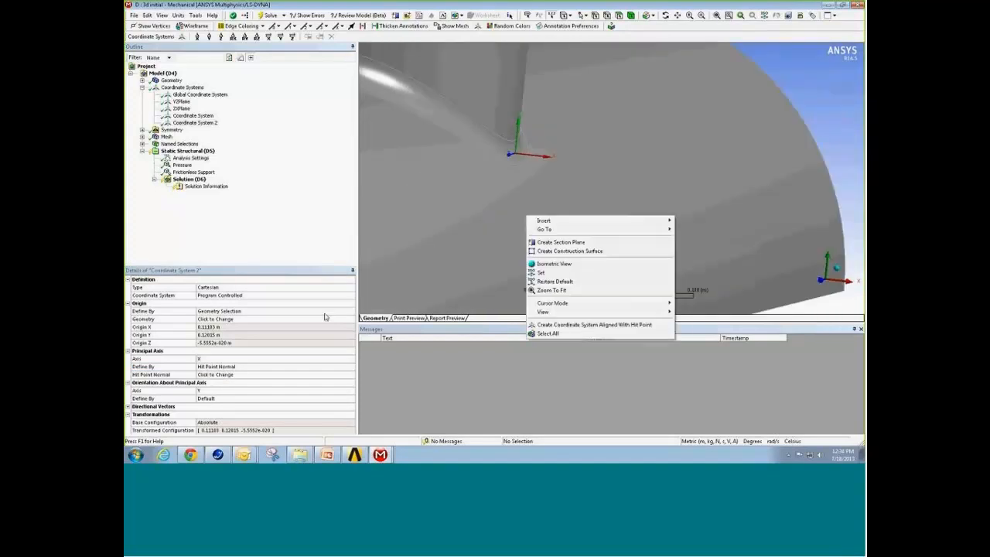
pyautogui.click(267, 373)
pyautogui.click(220, 375)
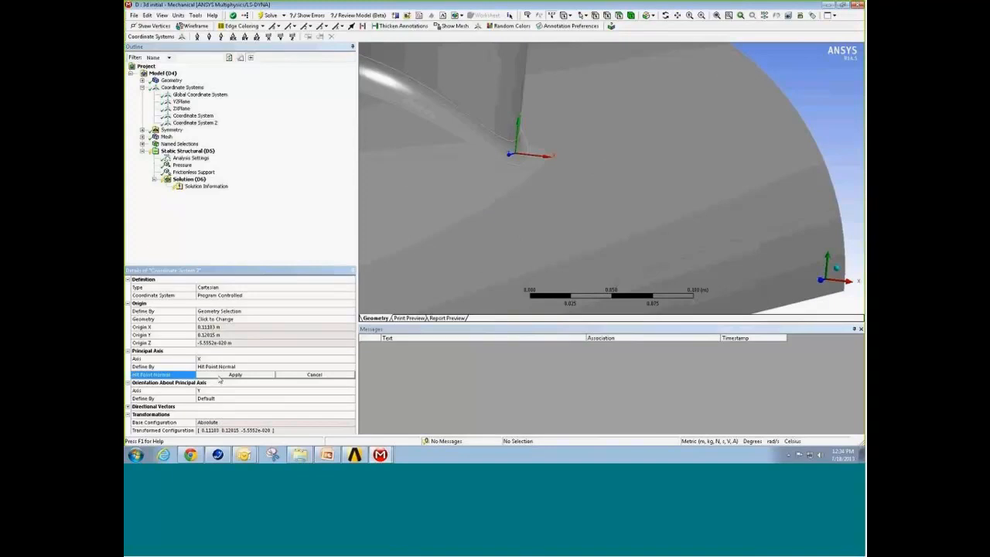
pyautogui.click(223, 376)
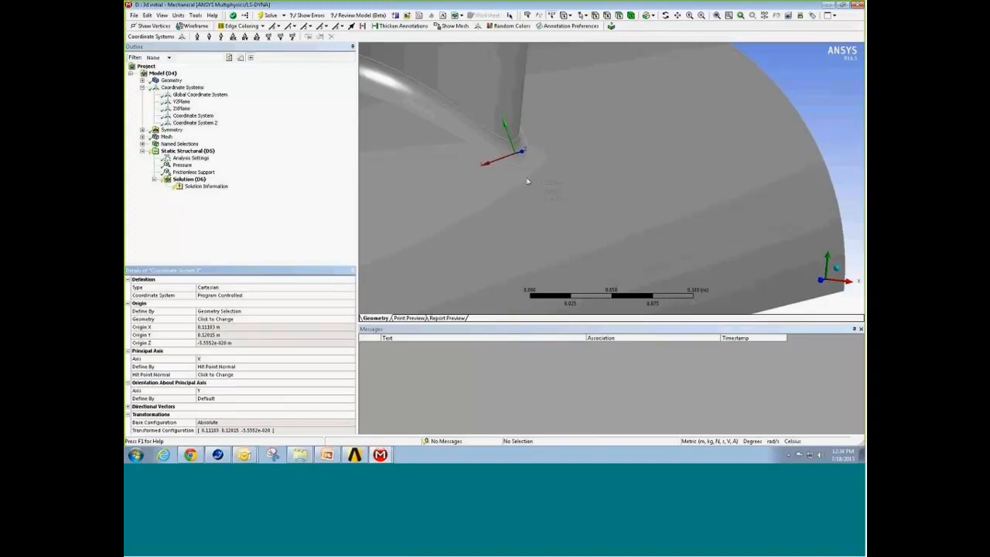
pyautogui.moveTo(526, 183)
pyautogui.mouseDown(button='middle')
pyautogui.moveTo(526, 192)
pyautogui.moveTo(548, 196)
pyautogui.moveTo(515, 192)
pyautogui.mouseUp(button='middle')
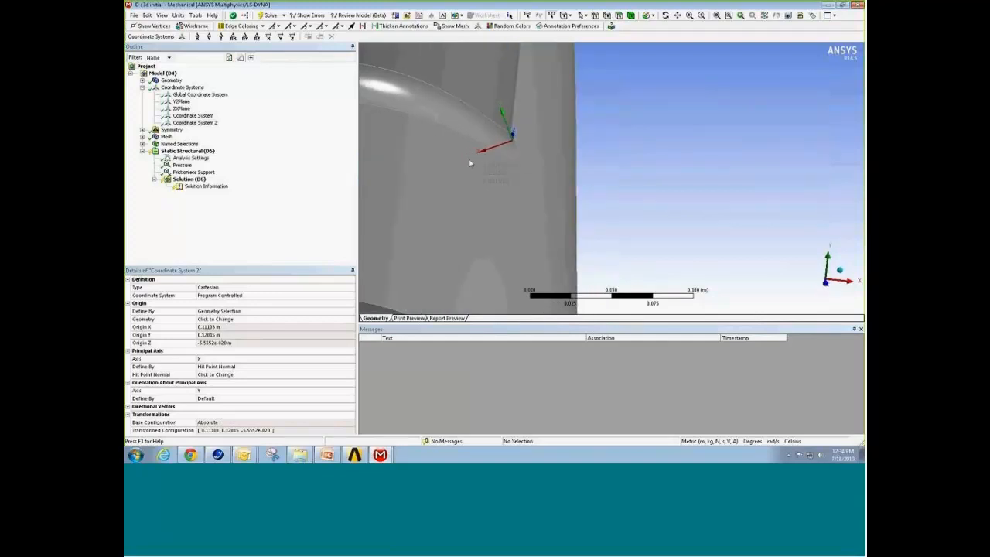
pyautogui.moveTo(467, 202); pyautogui.dragTo(536, 159, button='middle')
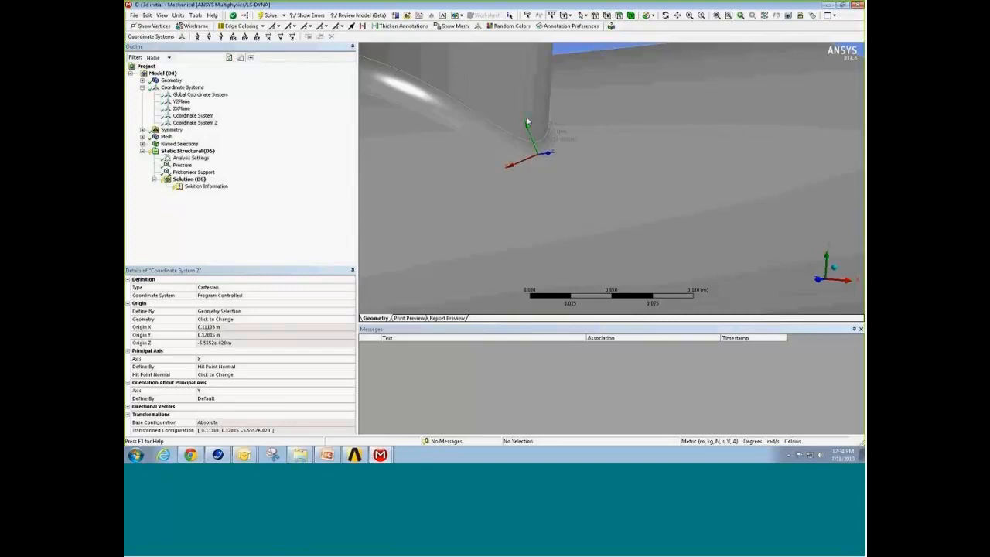
pyautogui.moveTo(547, 176); pyautogui.dragTo(527, 180, button='middle')
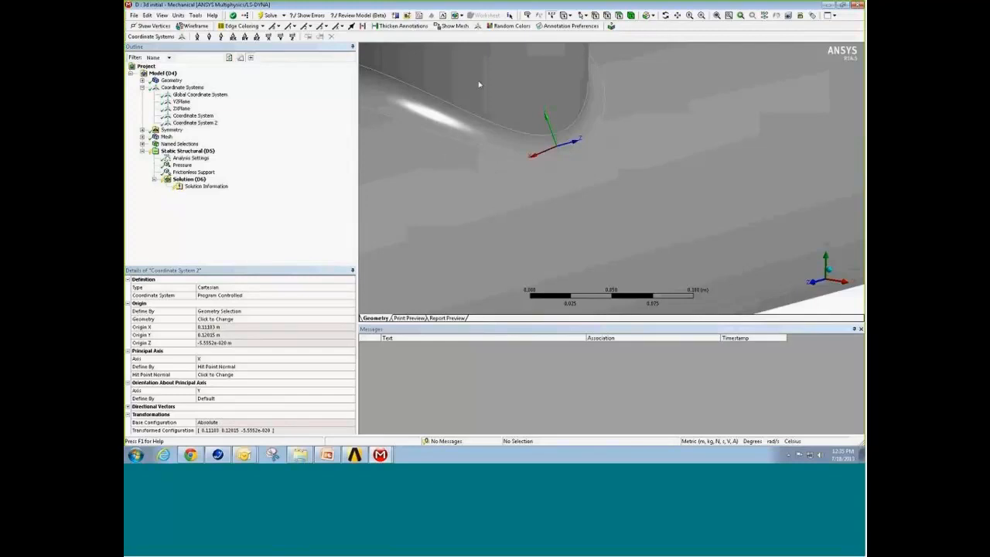
# Step: Insert a Fracture branch under the model and add a Crack object to it
pyautogui.click(166, 136)
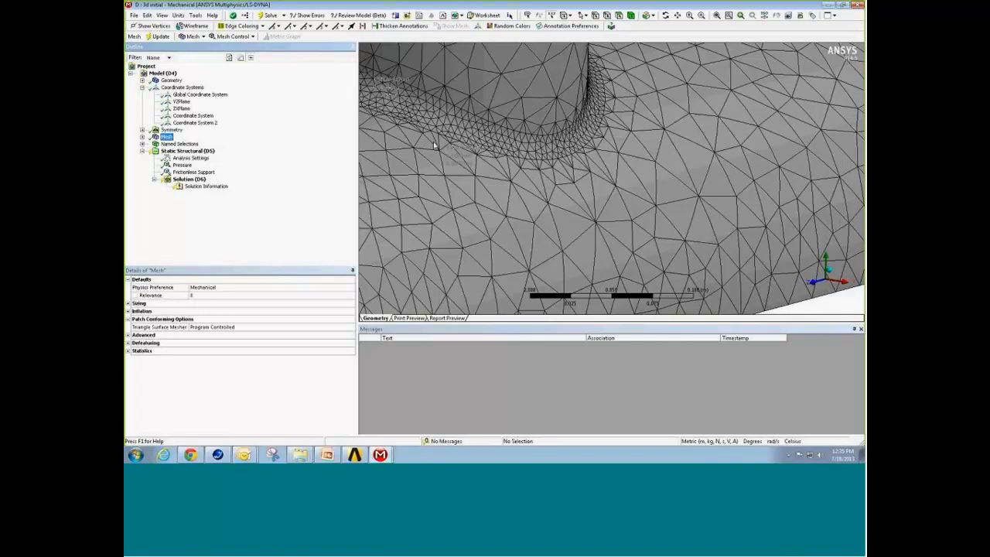
pyautogui.rightClick(168, 73)
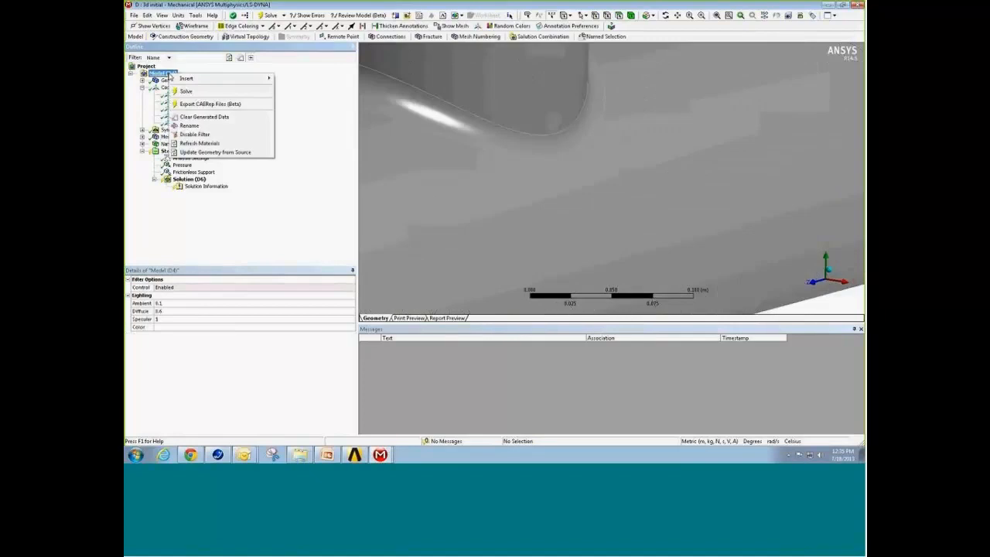
pyautogui.moveTo(267, 79)
pyautogui.click(294, 128)
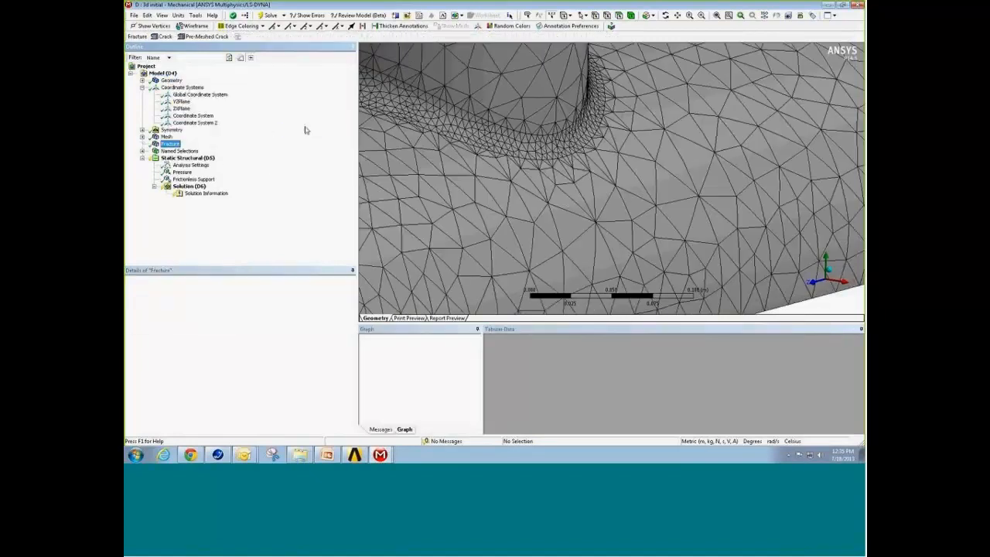
pyautogui.rightClick(172, 145)
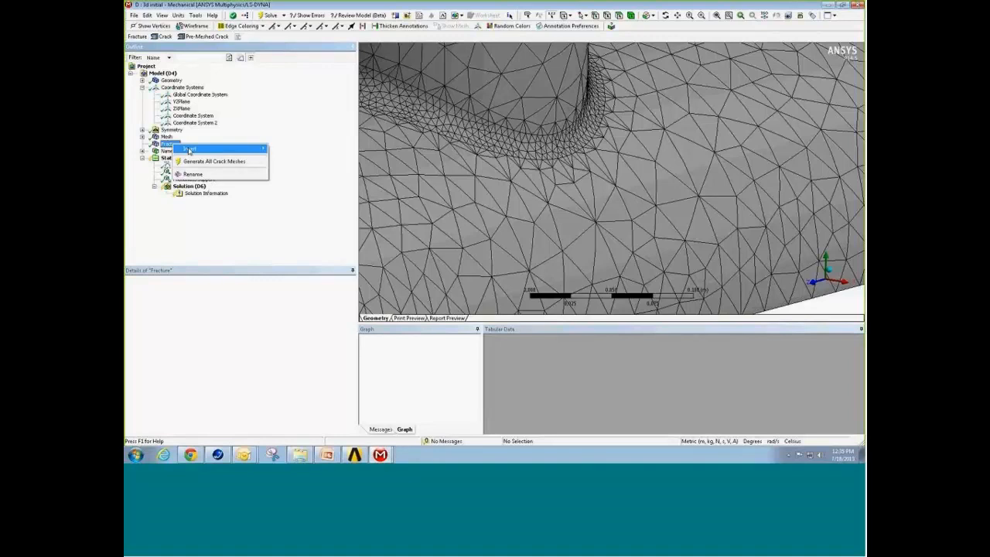
pyautogui.moveTo(255, 147)
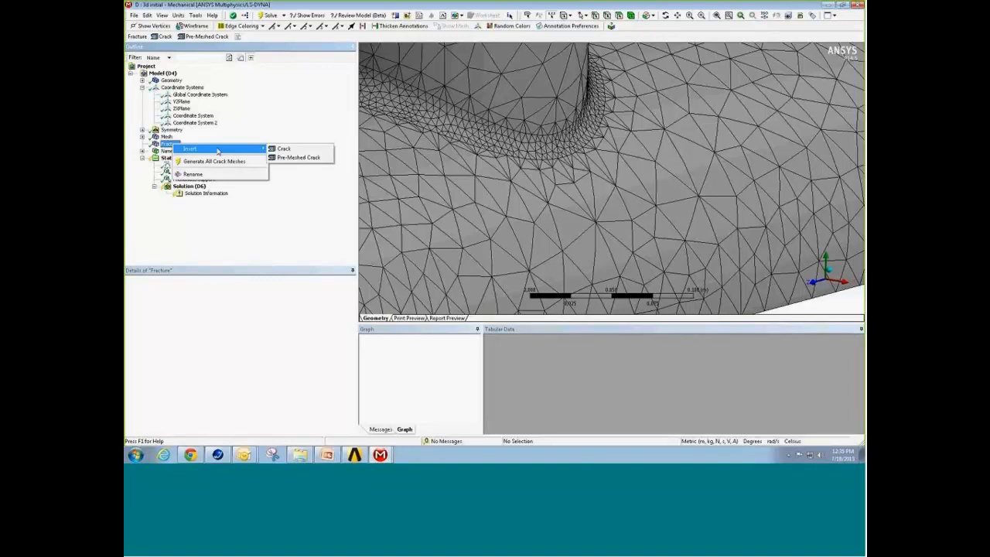
pyautogui.click(295, 151)
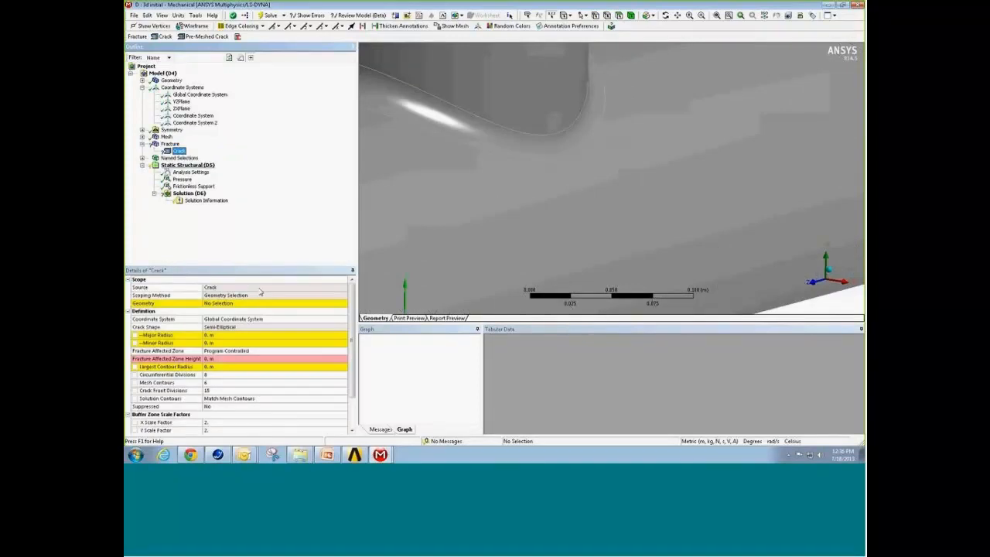
# Step: Scope the crack to the pipe-junction body
pyautogui.moveTo(252, 267); pyautogui.dragTo(250, 236)
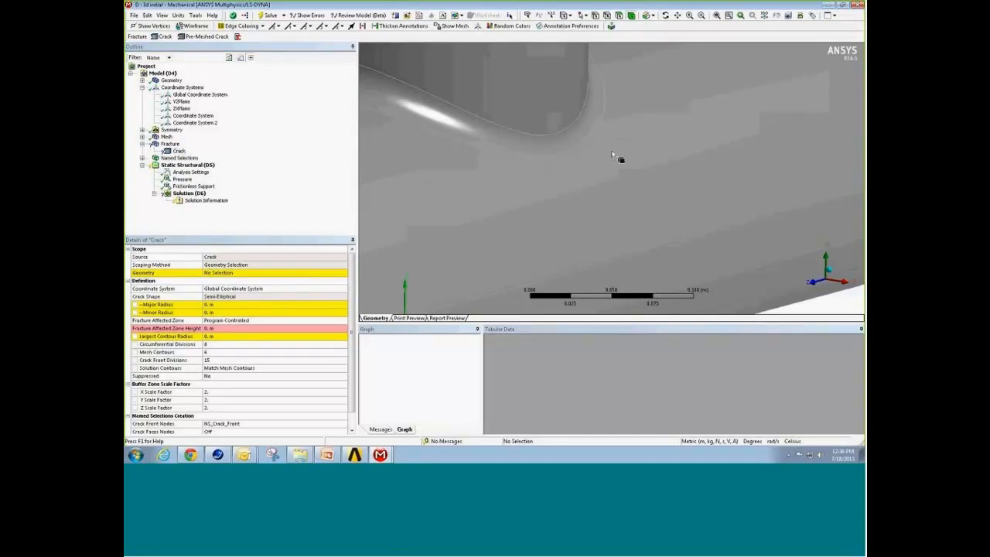
pyautogui.click(619, 158)
pyautogui.click(277, 271)
pyautogui.click(249, 274)
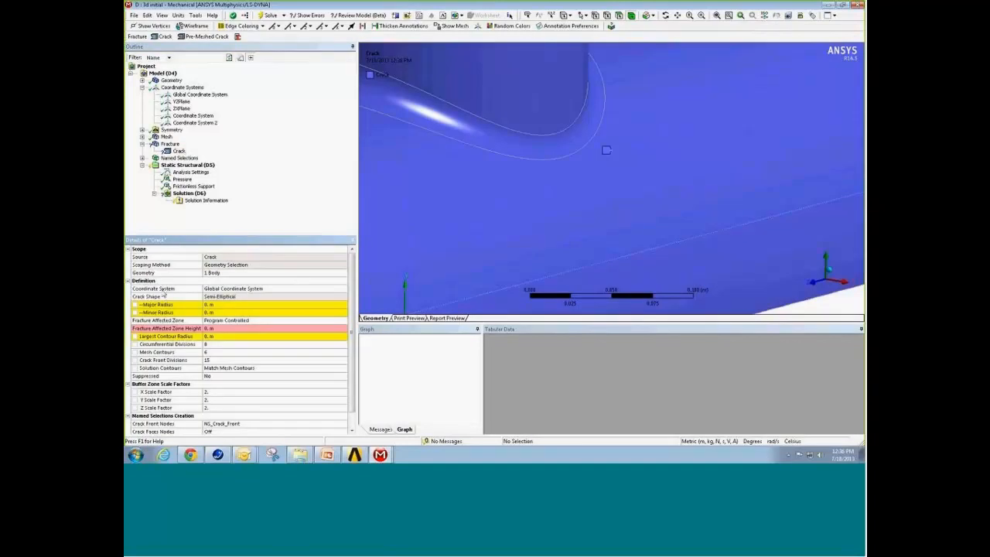
# Step: Rename the coordinate system at the fillet vertex as crack_csys
pyautogui.click(254, 290)
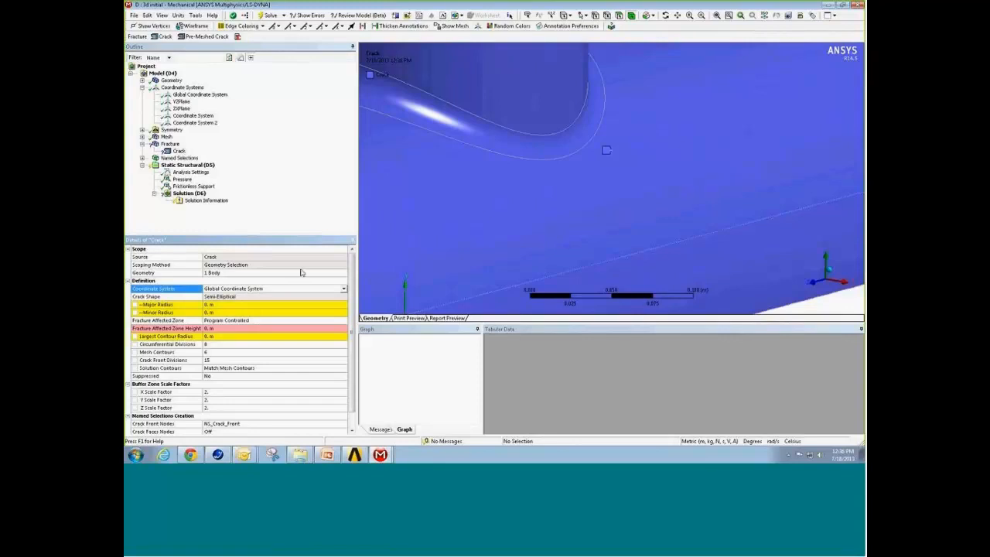
pyautogui.click(194, 125)
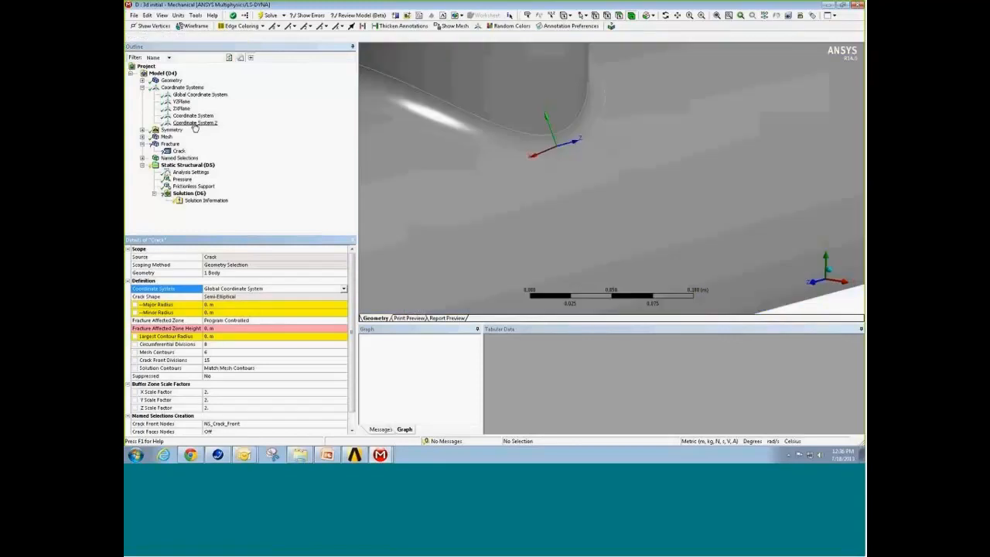
pyautogui.rightClick(194, 125)
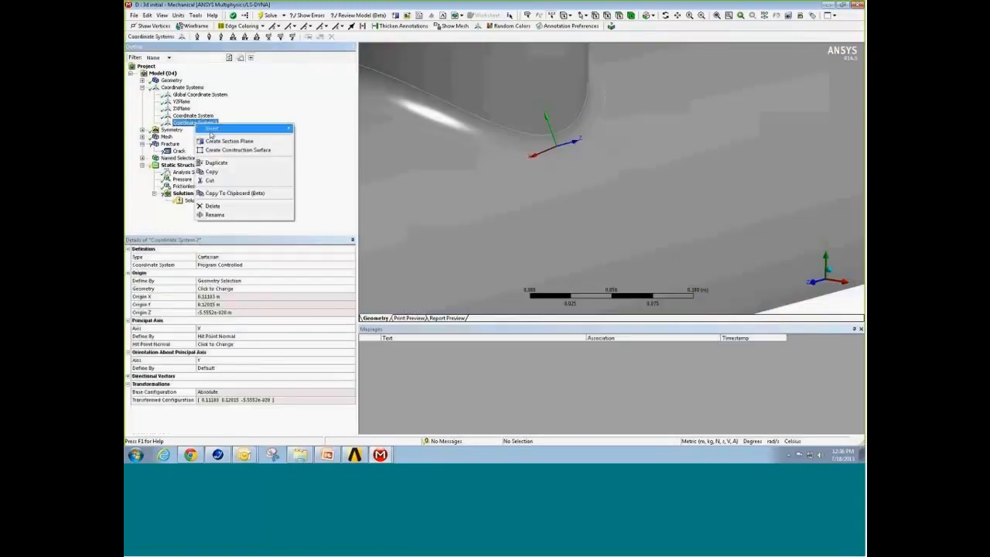
pyautogui.click(216, 214)
pyautogui.write('crack_csys')
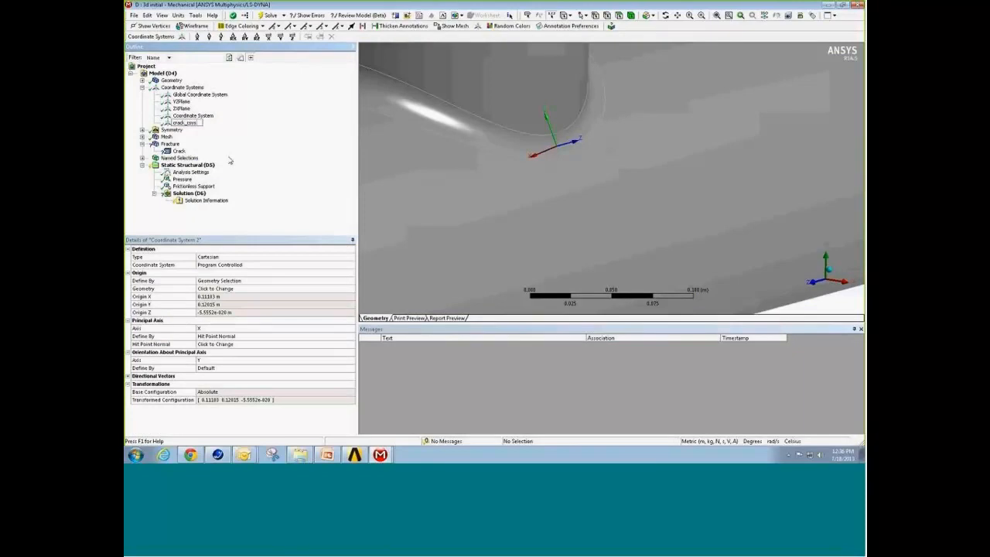
pyautogui.press('Return')
# Step: Set the crack's coordinate system to crack_csys
pyautogui.click(178, 151)
pyautogui.click(237, 291)
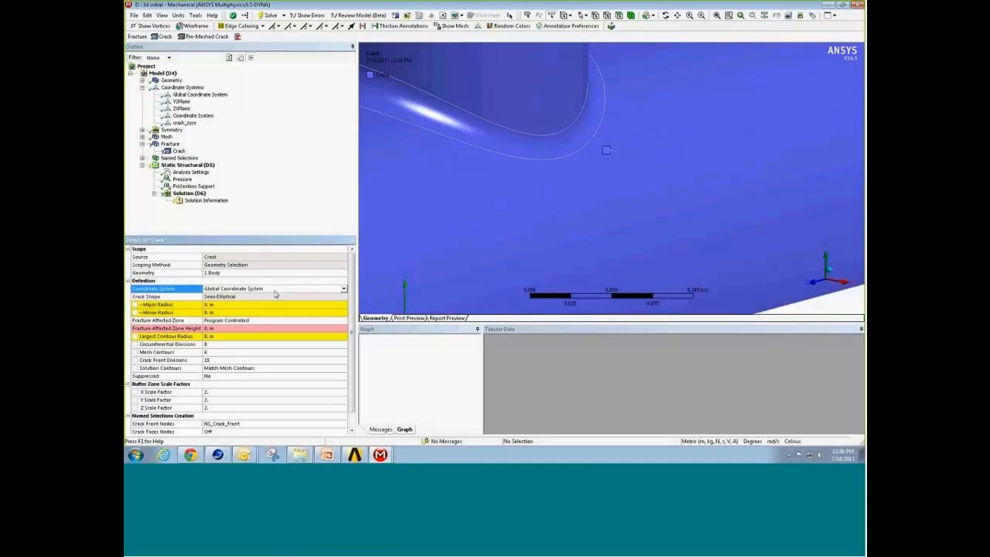
pyautogui.click(237, 291)
pyautogui.click(237, 319)
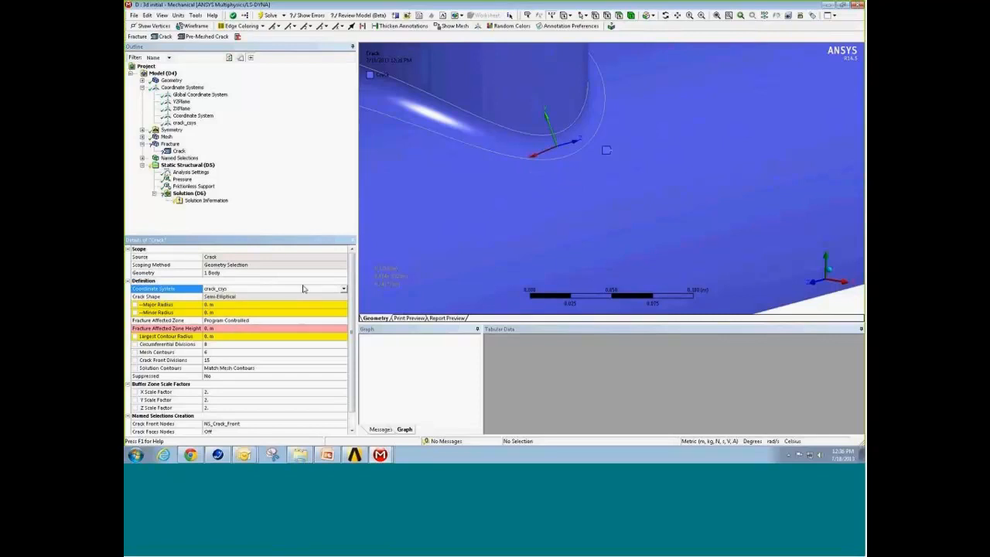
# Step: Set the semi-elliptical crack's major radius to 0.0184 m and minor radius to 0.0095 m, and check its shape at the fillet
pyautogui.click(239, 305)
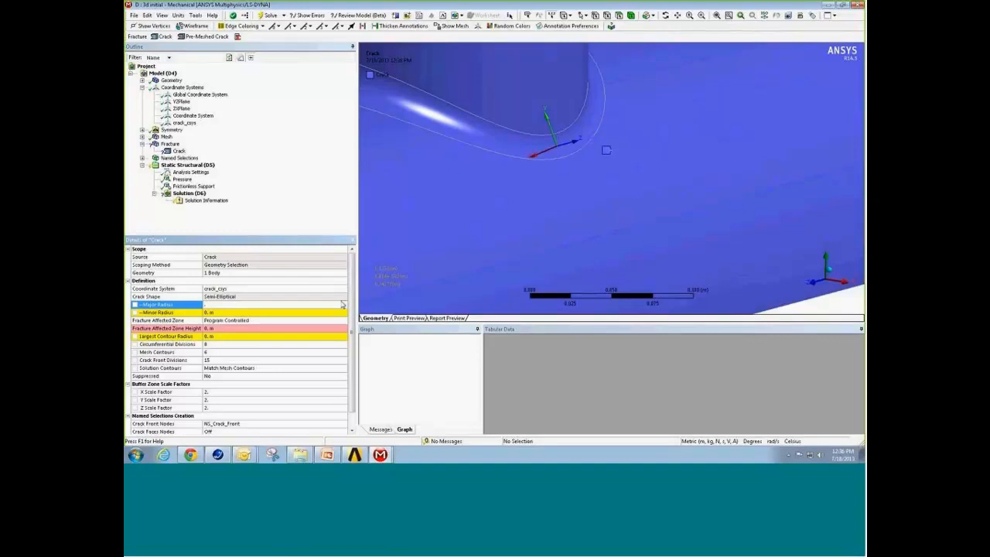
pyautogui.write('.010')
pyautogui.click(318, 312)
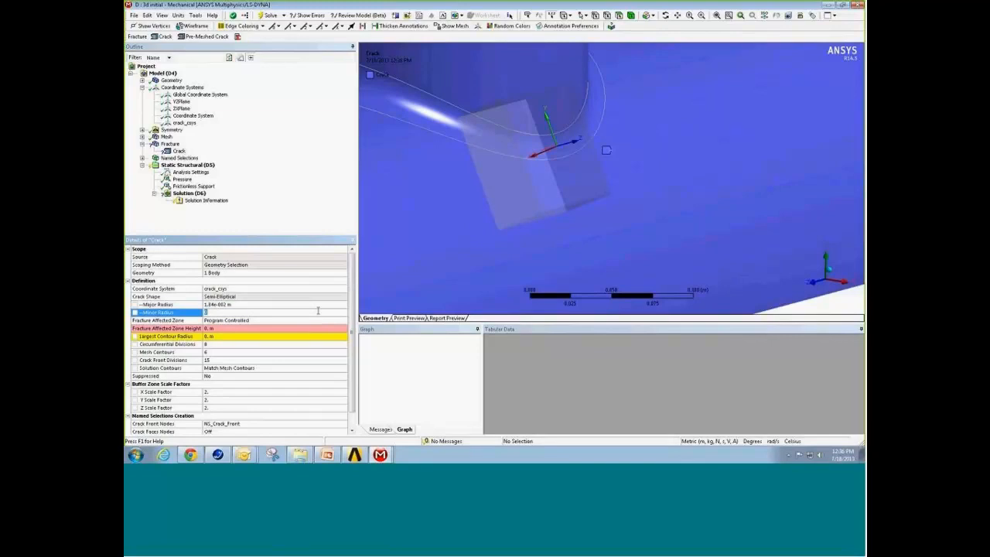
pyautogui.write('.0095')
pyautogui.press('Return')
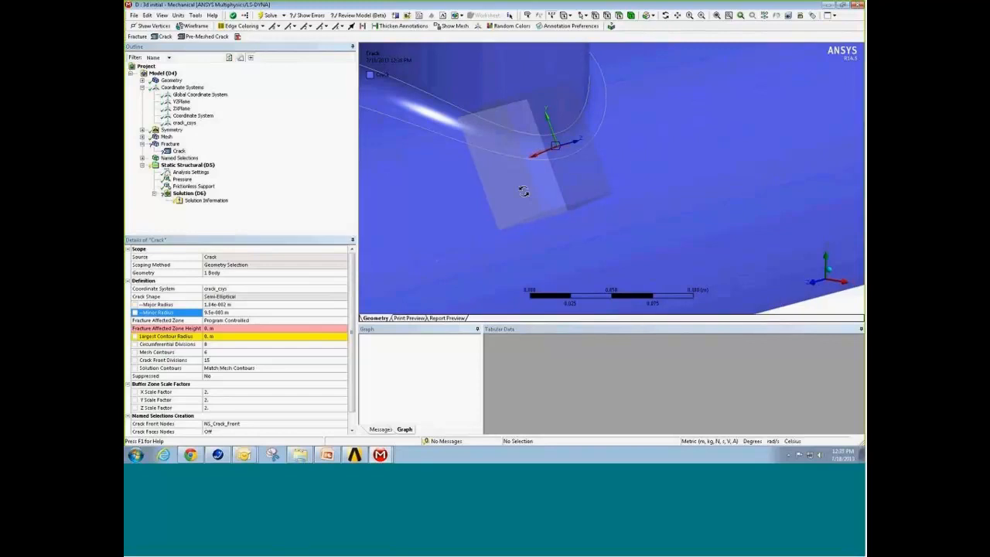
pyautogui.moveTo(523, 191); pyautogui.dragTo(547, 218)
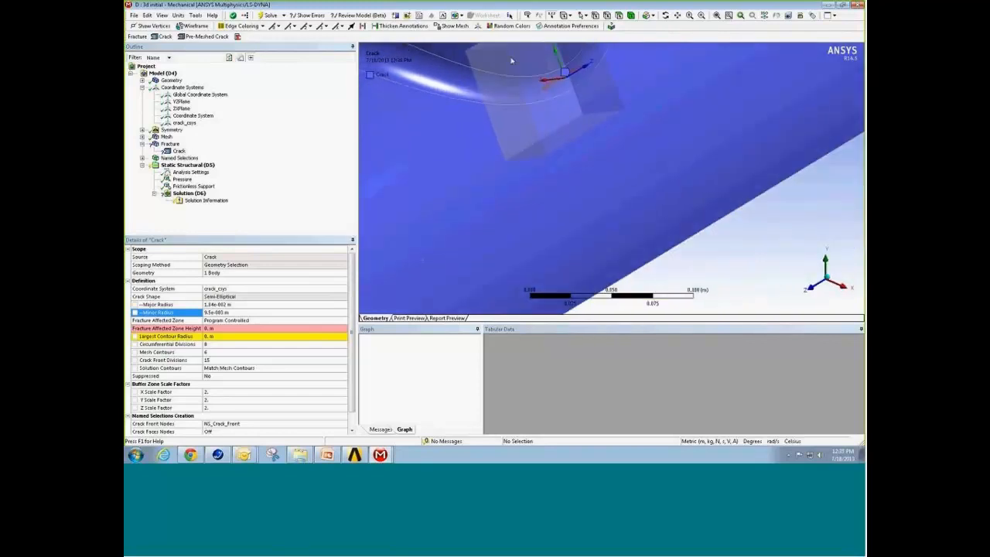
pyautogui.moveTo(511, 58); pyautogui.dragTo(624, 112, button='right')
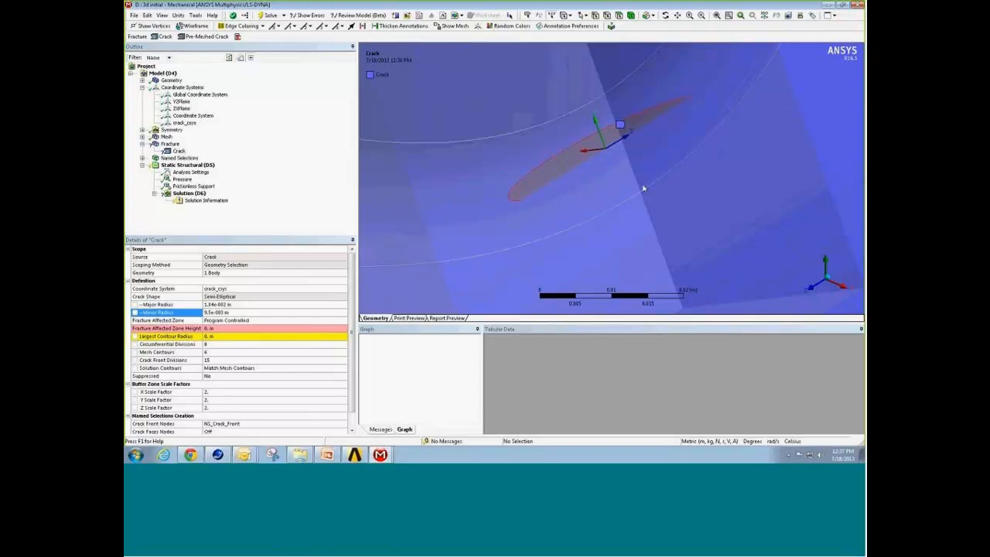
pyautogui.moveTo(643, 188); pyautogui.dragTo(647, 190, button='middle')
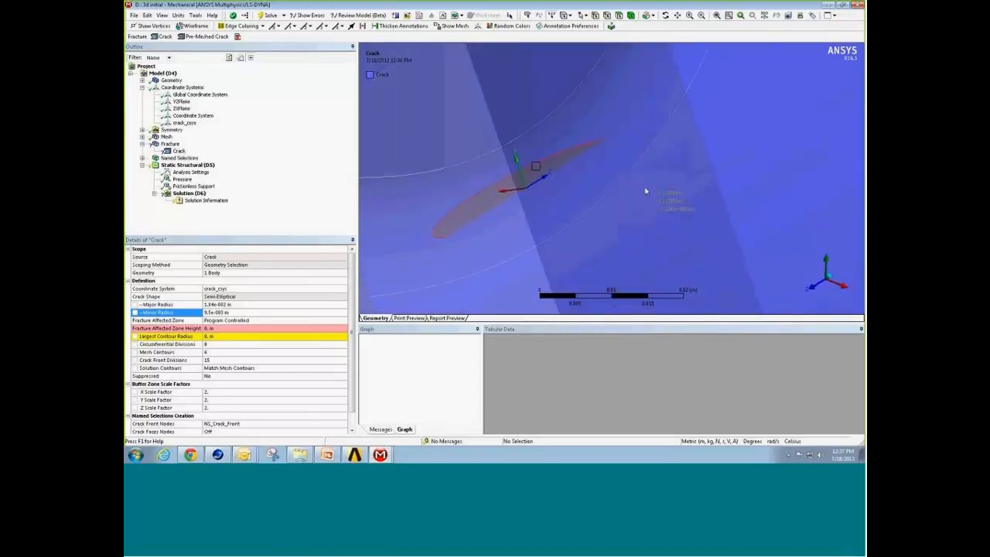
pyautogui.moveTo(495, 214)
pyautogui.mouseDown(button='middle')
pyautogui.moveTo(508, 194)
pyautogui.moveTo(504, 203)
pyautogui.mouseUp(button='middle')
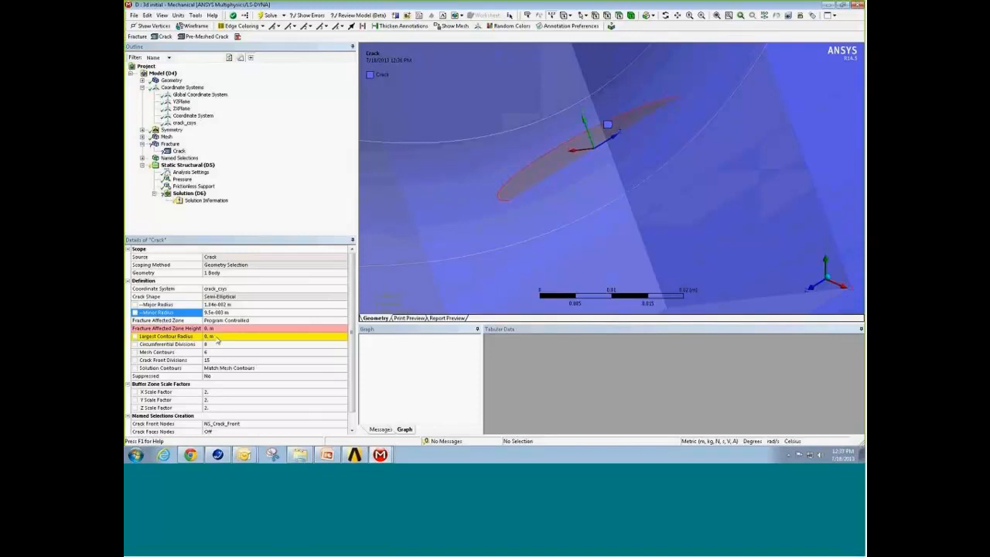
# Step: Set the crack's largest contour radius to 0.002 m
pyautogui.click(218, 338)
pyautogui.write('.00')
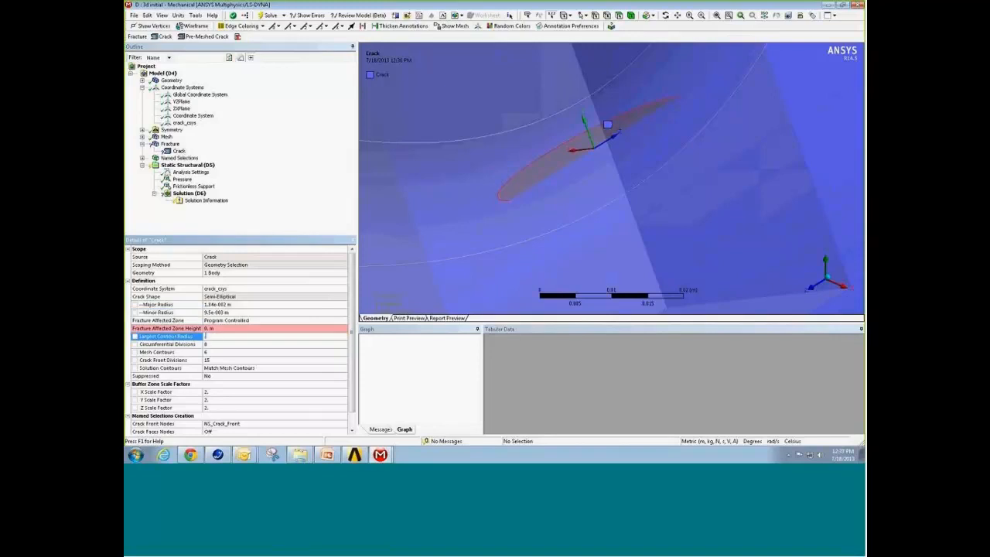
pyautogui.write('2')
pyautogui.press('Return')
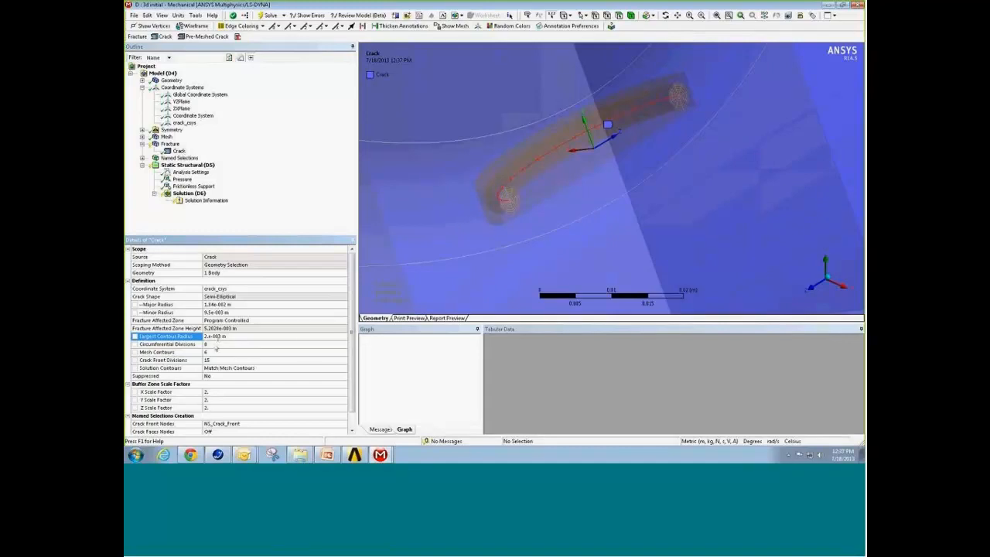
# Step: Set the crack's circumferential divisions to 16 and its crack front divisions to 35
pyautogui.click(215, 344)
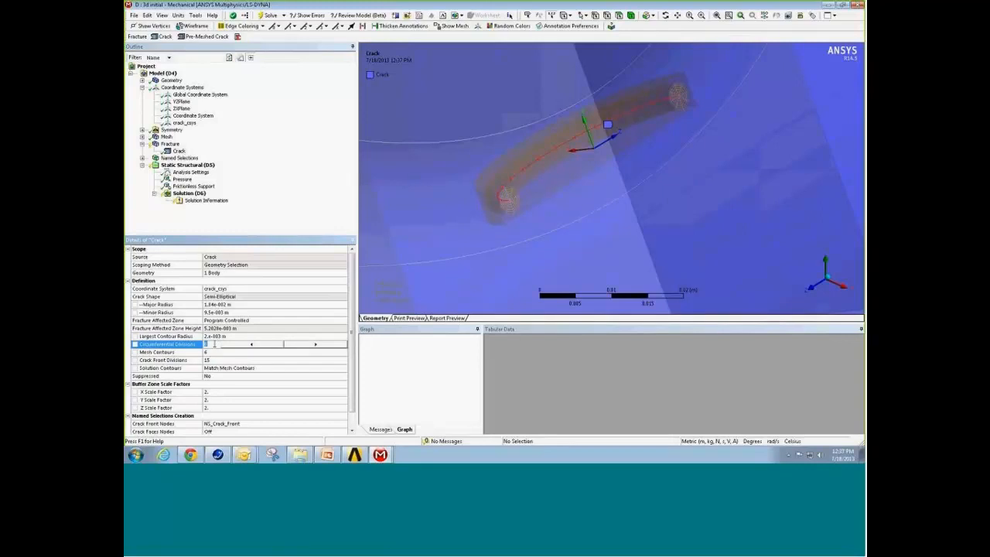
pyautogui.write('16')
pyautogui.click(209, 360)
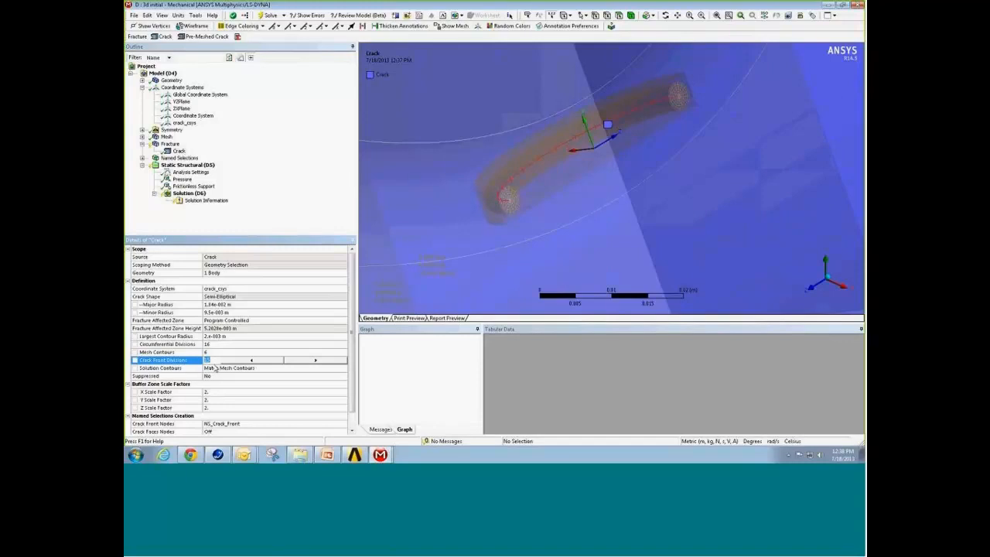
pyautogui.write('35')
pyautogui.click(393, 268)
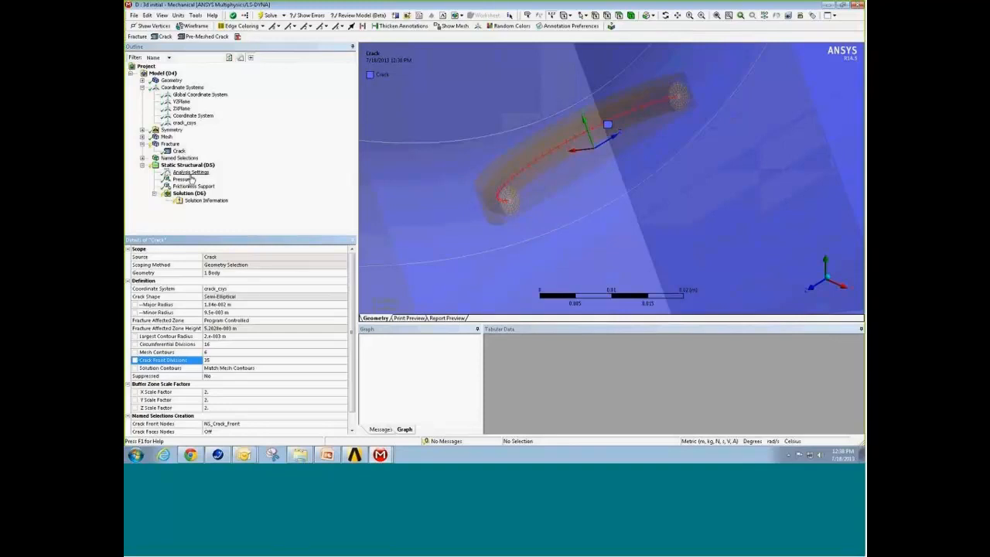
# Step: Generate all crack meshes for the pipe-junction model's Fracture object
pyautogui.click(168, 146)
pyautogui.rightClick(169, 145)
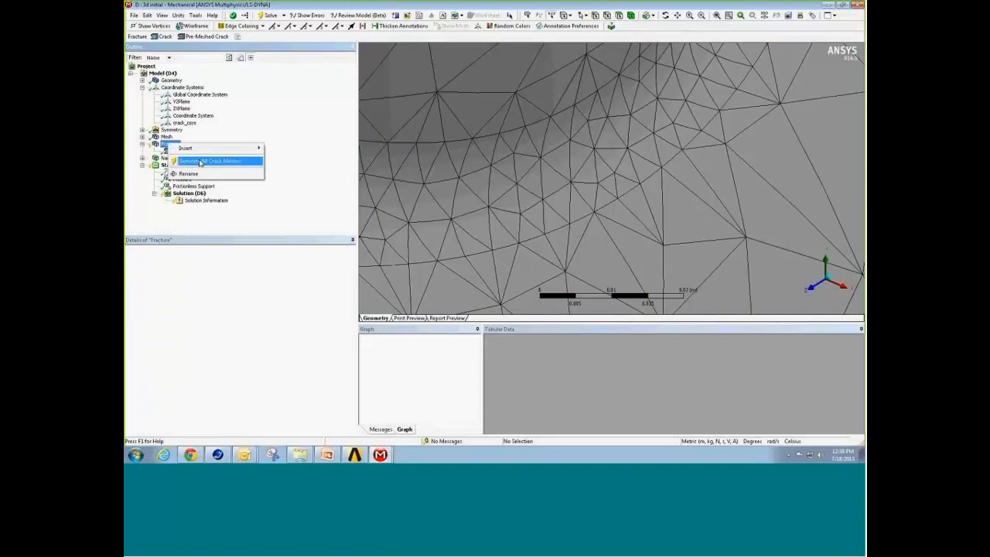
pyautogui.click(200, 162)
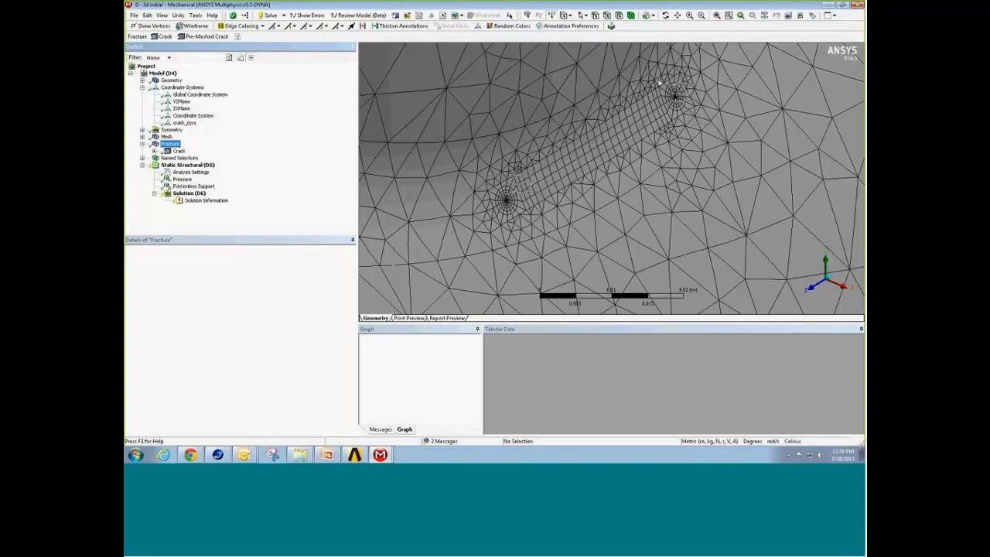
# Step: Expand the Crack object and inspect the generated crack mesh at the fillet, up close and within the whole pipe junction
pyautogui.click(154, 151)
pyautogui.rightClick(704, 149)
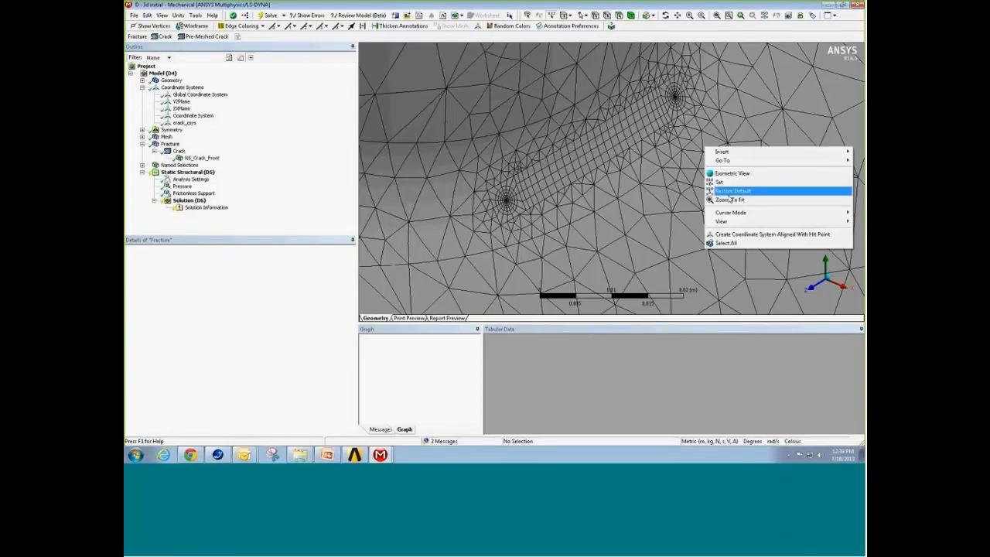
pyautogui.click(735, 198)
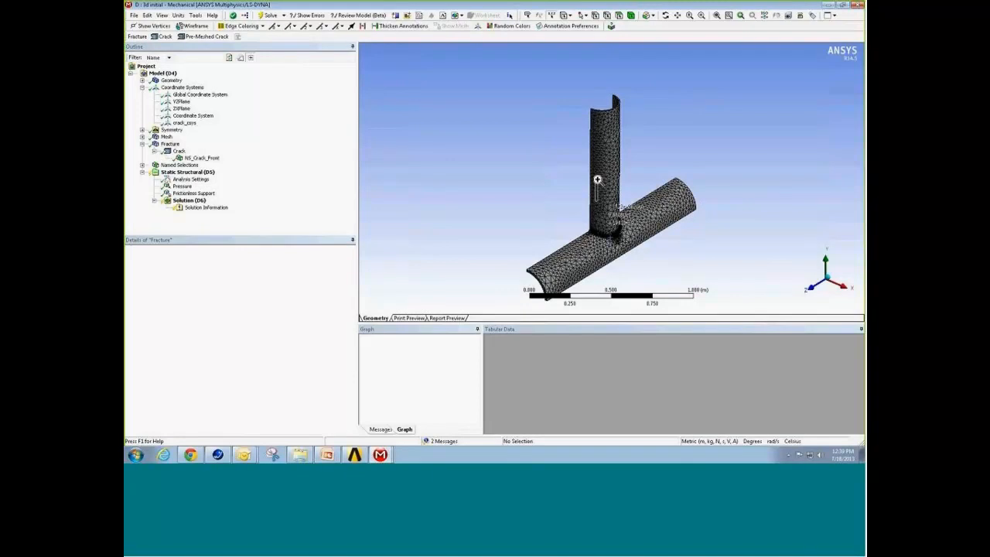
pyautogui.moveTo(594, 202); pyautogui.dragTo(643, 261)
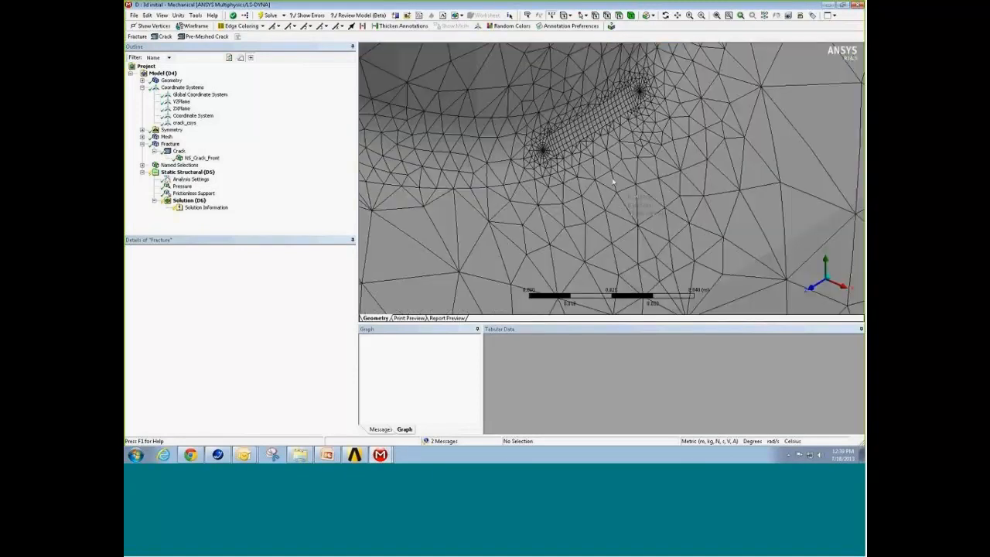
pyautogui.rightClick(298, 198)
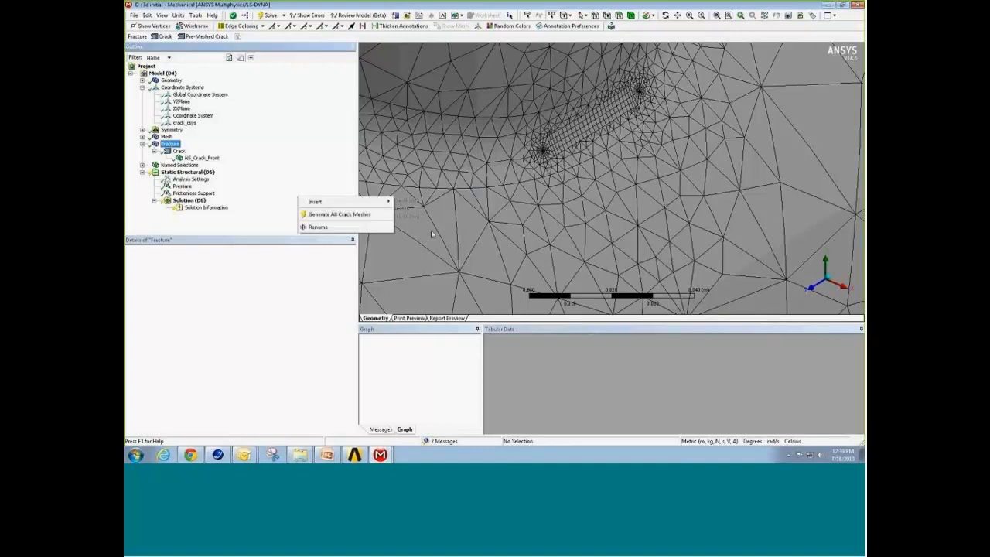
pyautogui.rightClick(497, 233)
pyautogui.click(537, 279)
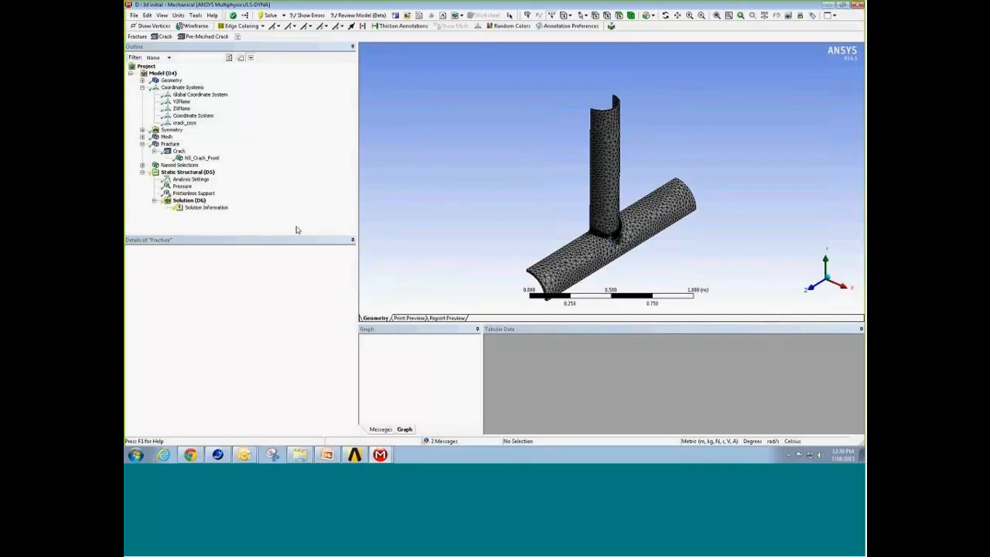
# Step: Switch to the Mechanical window of the solved "3d full" model and maximize it
pyautogui.click(824, 5)
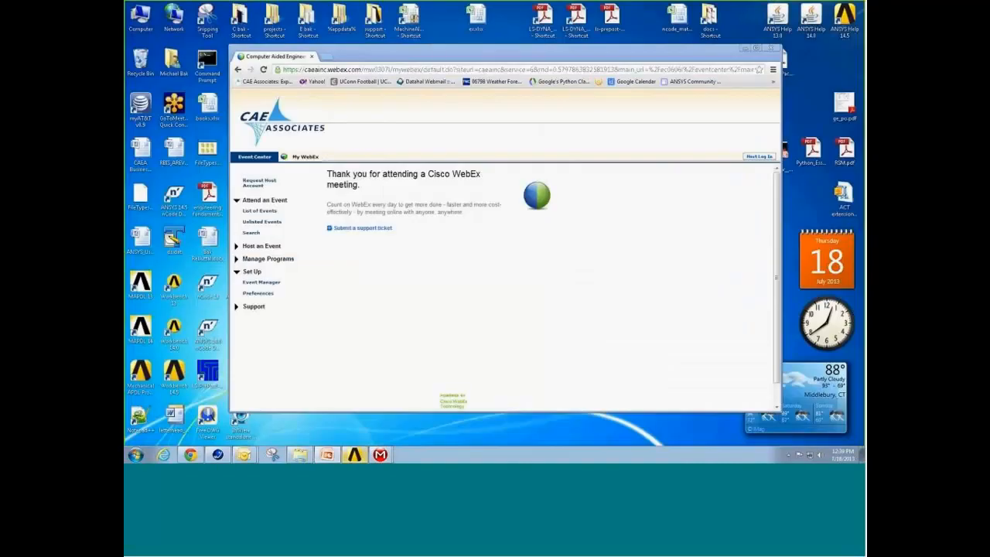
pyautogui.rightClick(380, 454)
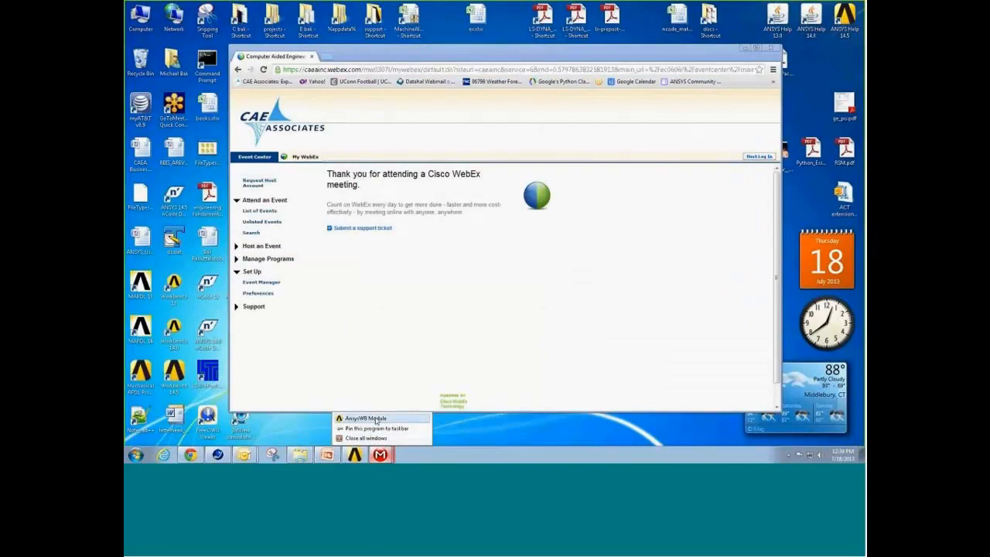
pyautogui.click(464, 428)
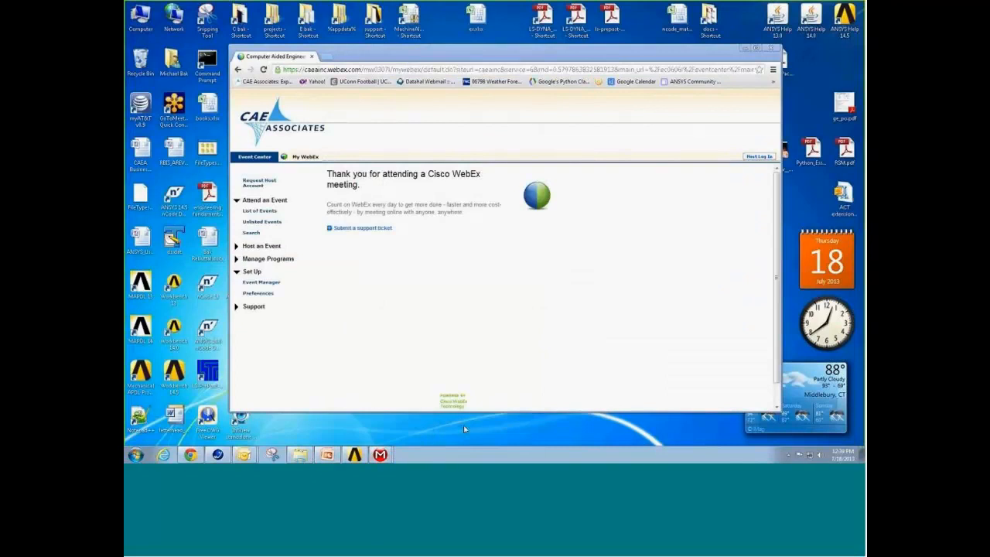
pyautogui.click(381, 455)
pyautogui.click(379, 433)
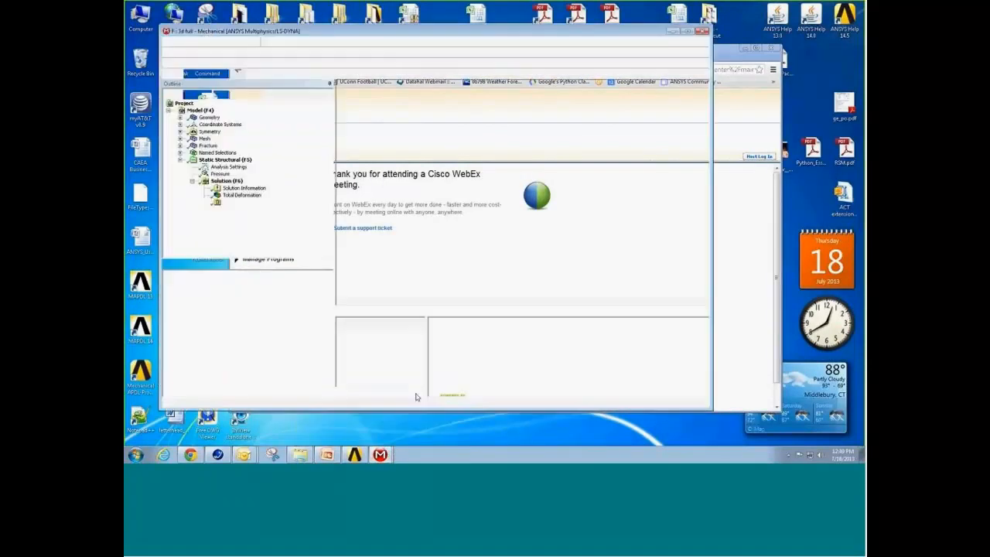
pyautogui.moveTo(562, 34); pyautogui.dragTo(582, 11)
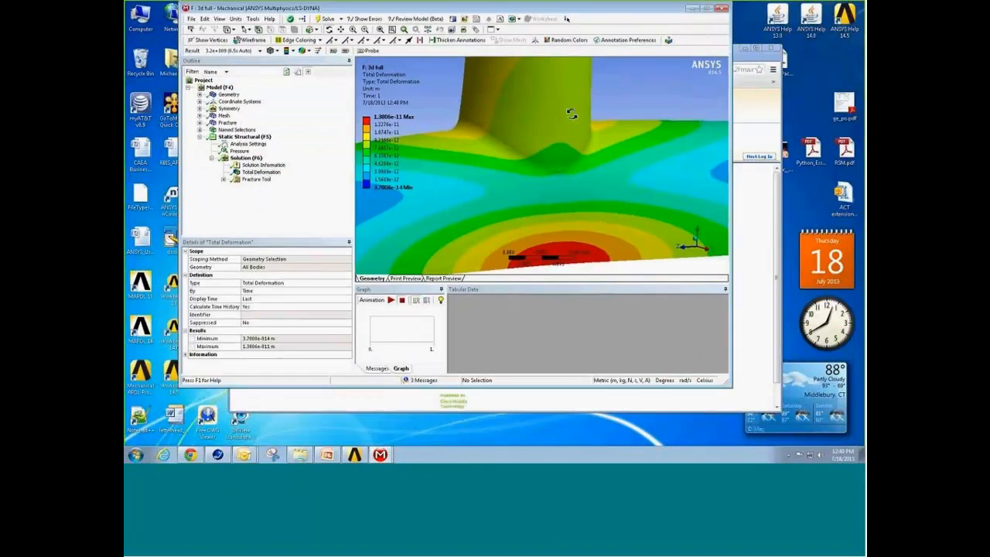
pyautogui.doubleClick(632, 11)
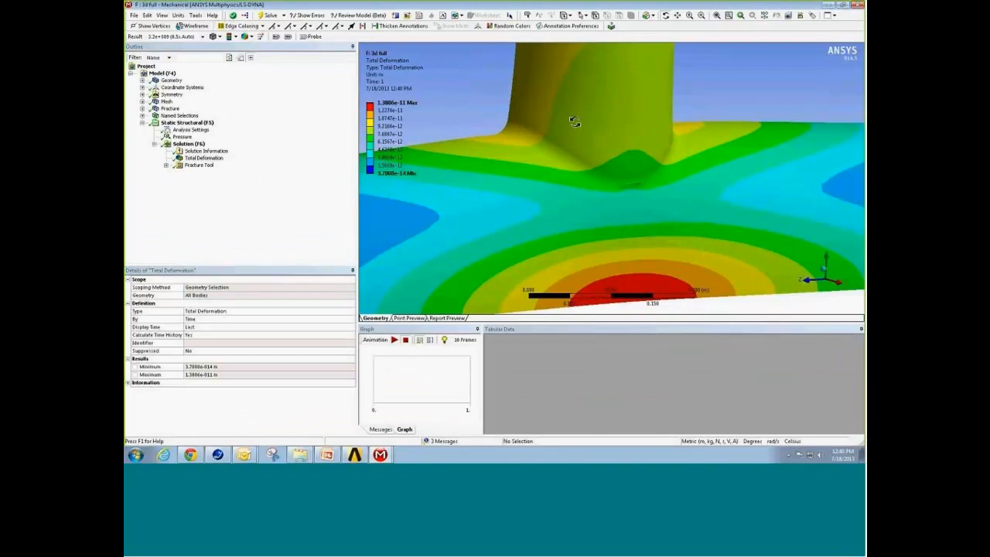
# Step: Examine the total deformation of the pipe junction, both around the crack at the fillet and over the whole model
pyautogui.moveTo(602, 165); pyautogui.dragTo(644, 197, button='right')
pyautogui.rightClick(619, 190)
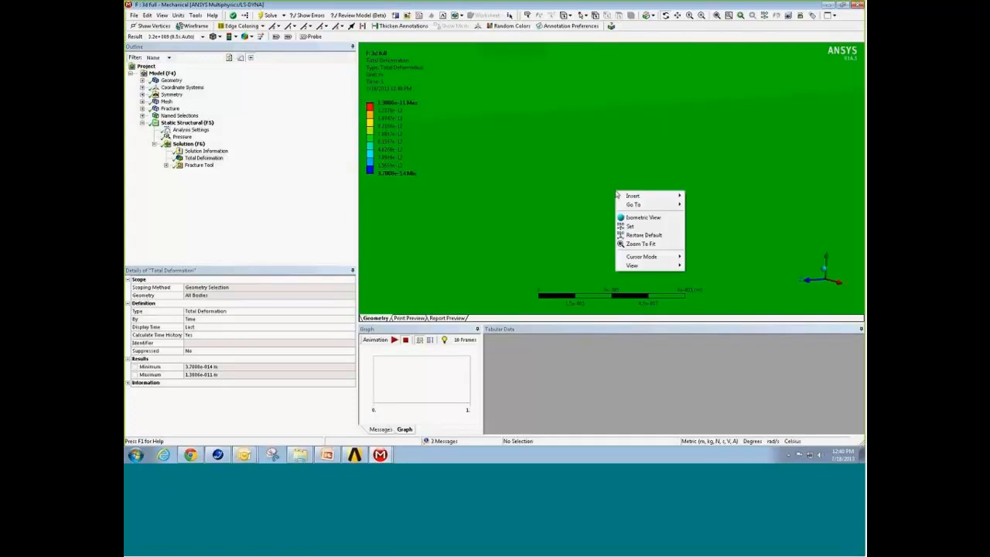
pyautogui.click(635, 244)
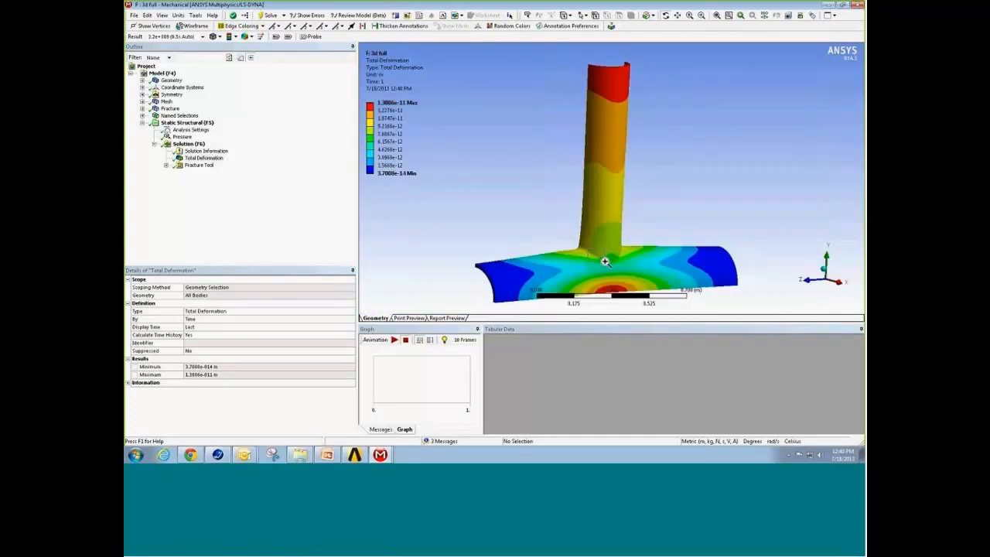
pyautogui.moveTo(603, 261); pyautogui.dragTo(636, 284, button='right')
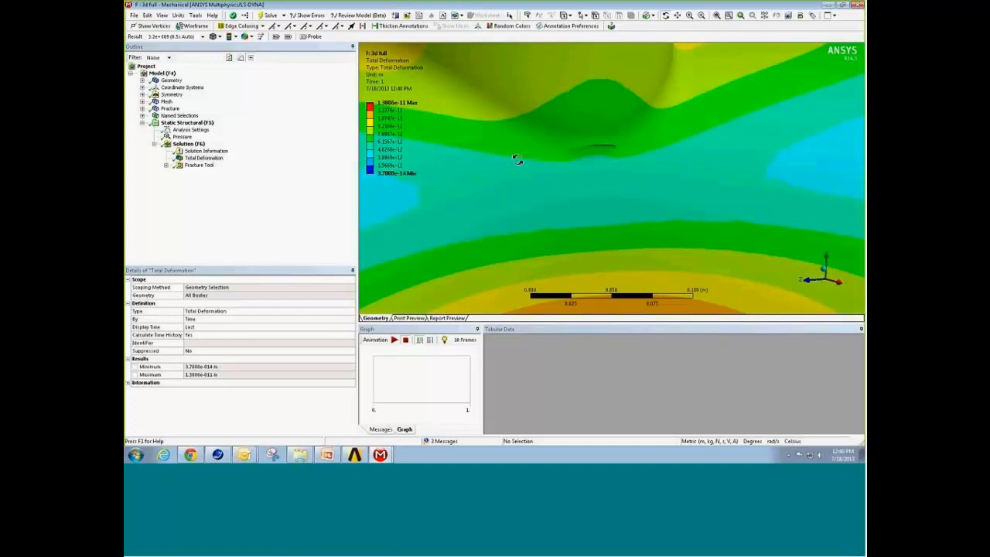
pyautogui.rightClick(481, 170)
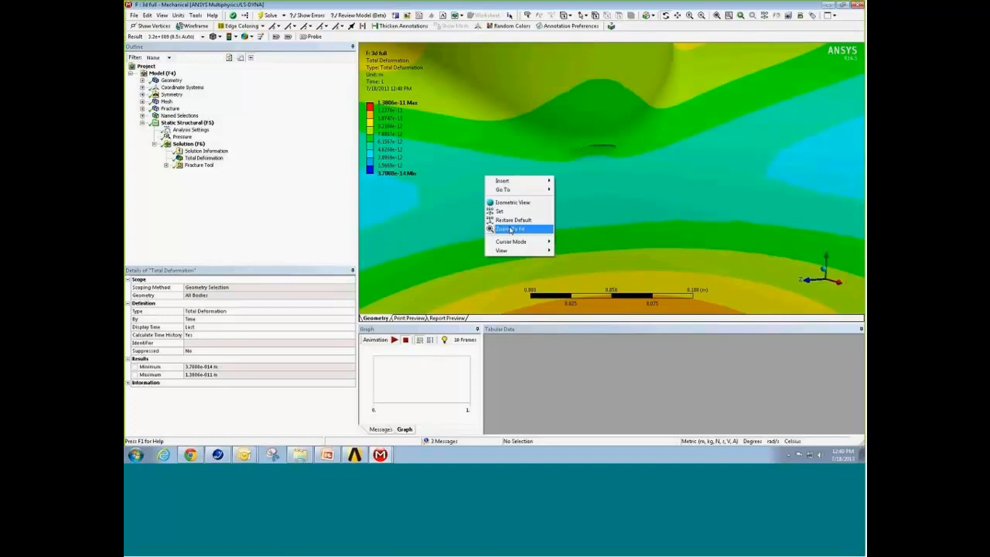
pyautogui.click(511, 236)
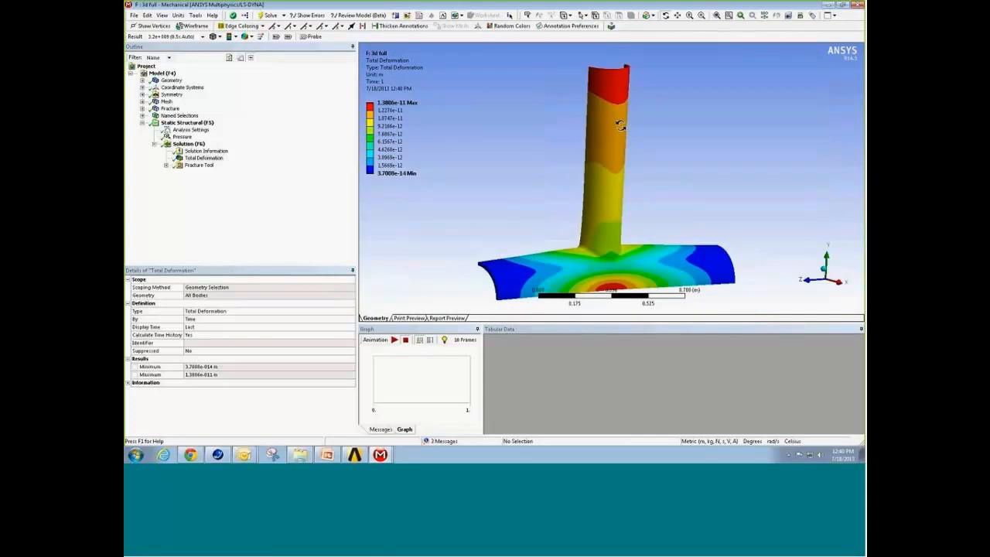
# Step: Expand the Fracture Tool and review which results can be inserted under the solution and under the Fracture Tool
pyautogui.click(166, 165)
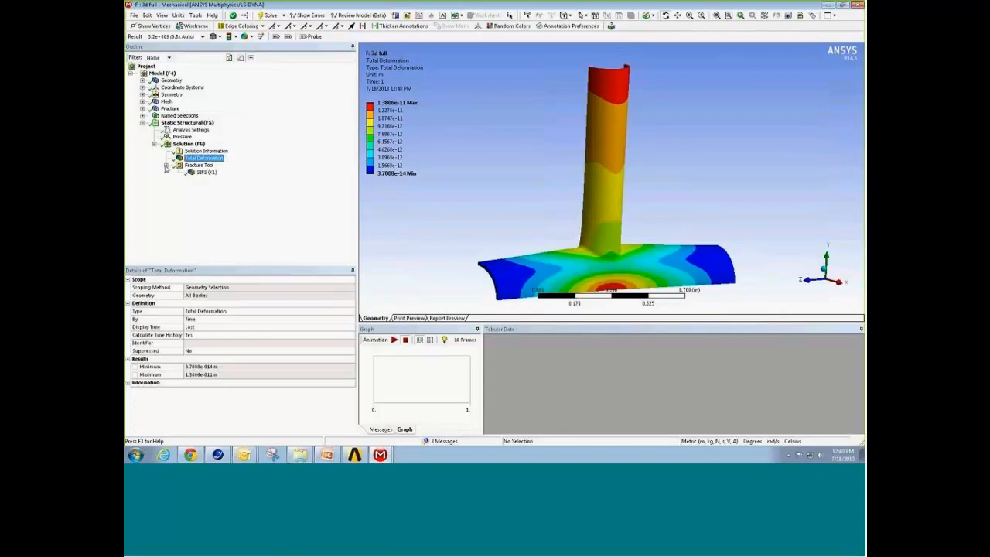
pyautogui.rightClick(188, 144)
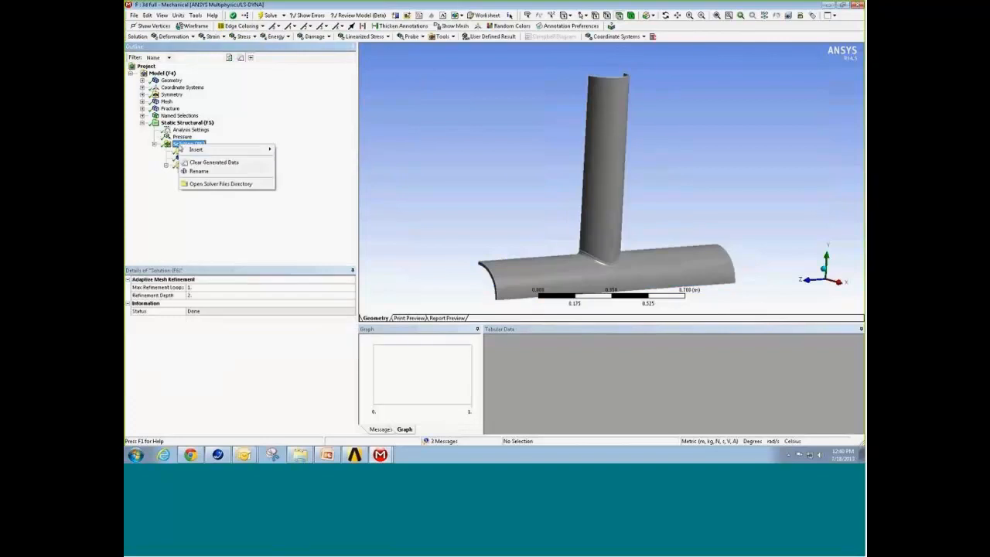
pyautogui.moveTo(267, 150)
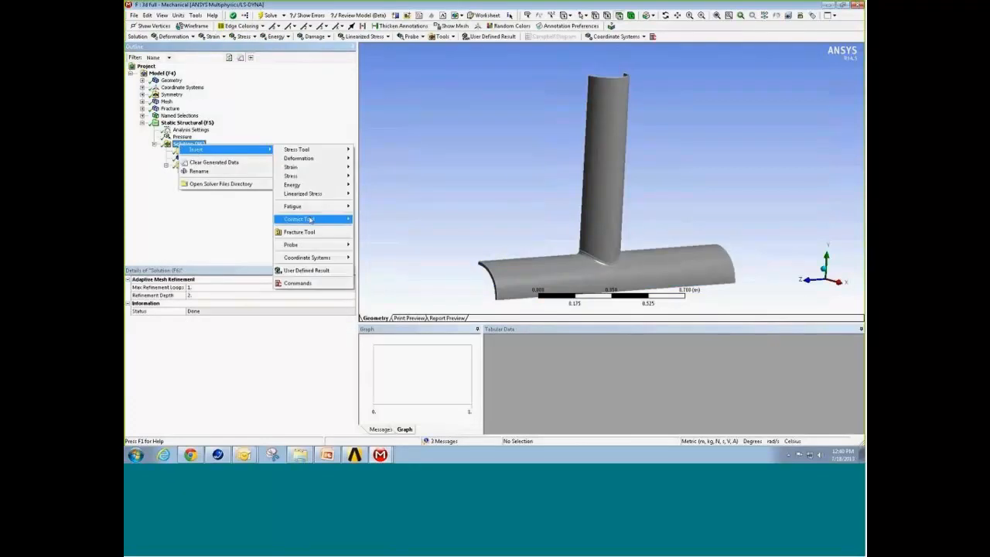
pyautogui.click(313, 233)
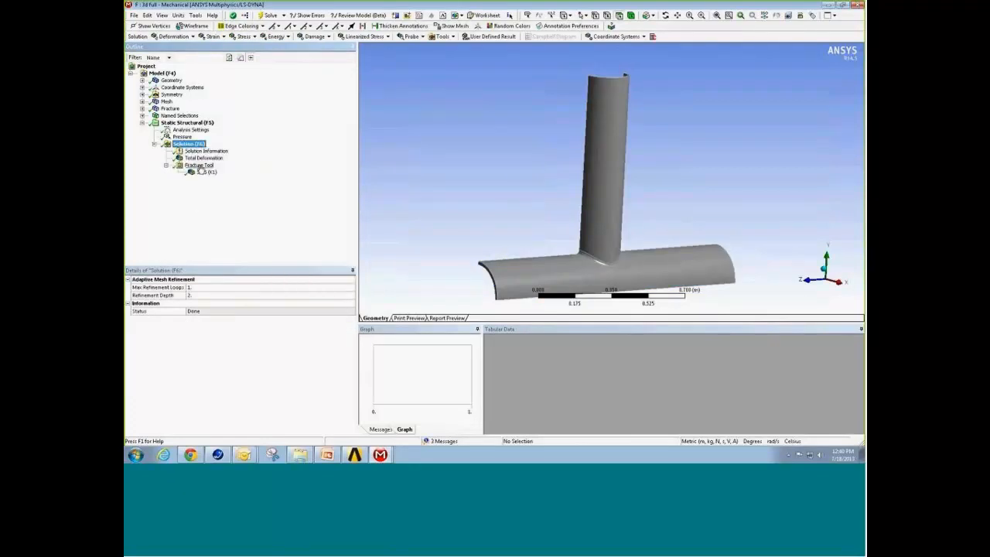
pyautogui.rightClick(199, 165)
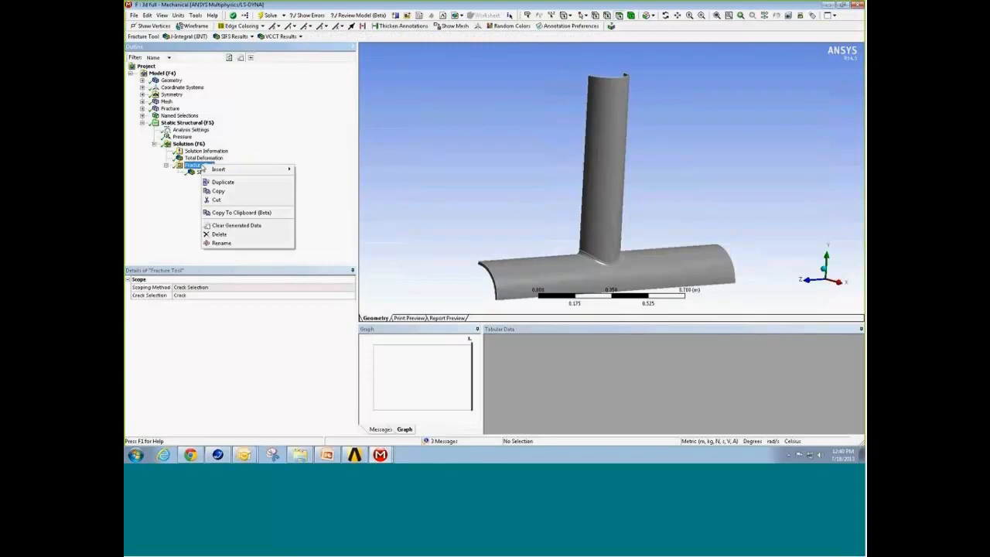
pyautogui.click(314, 244)
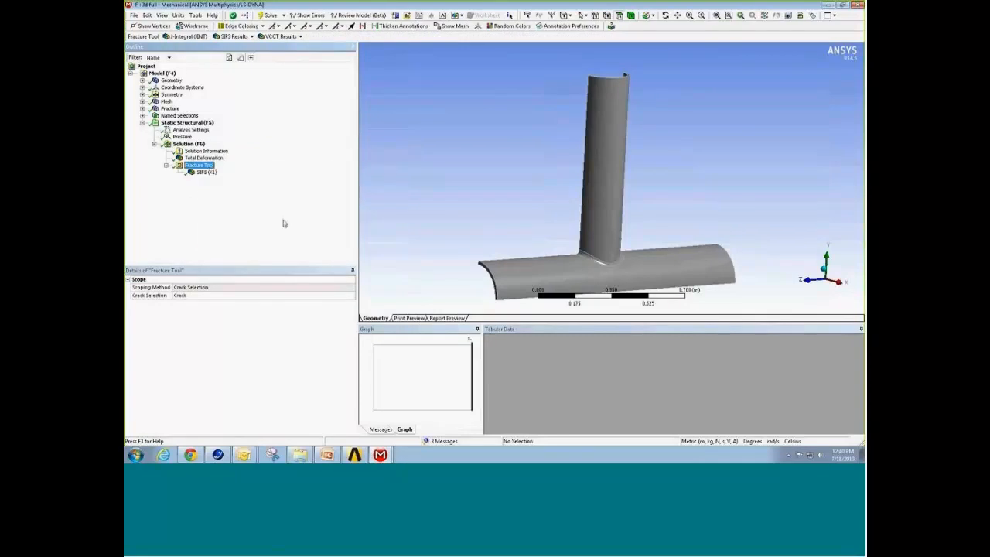
# Step: Display the SIFS (K1) result and inspect its contour along the semi-elliptical crack front up close
pyautogui.click(207, 172)
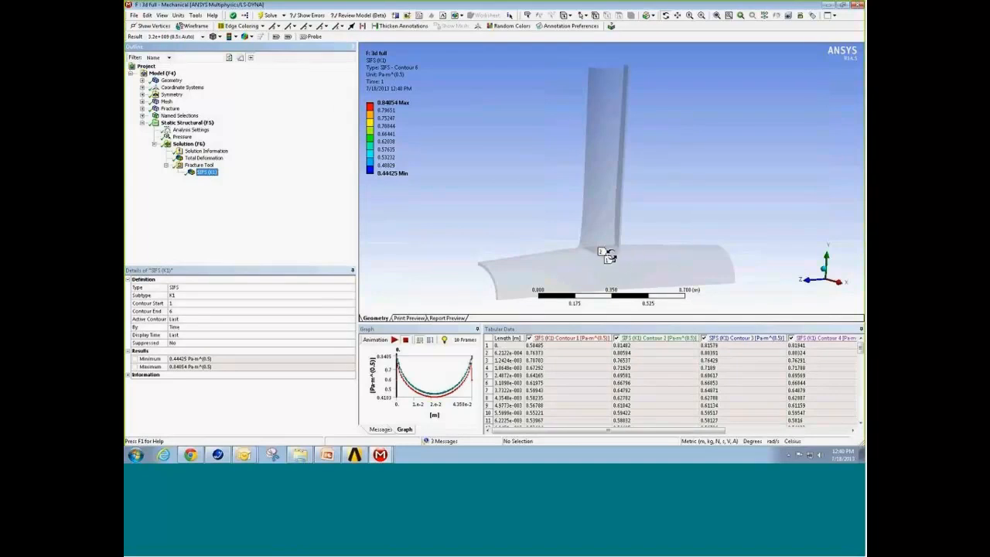
pyautogui.moveTo(595, 248); pyautogui.dragTo(626, 263, button='right')
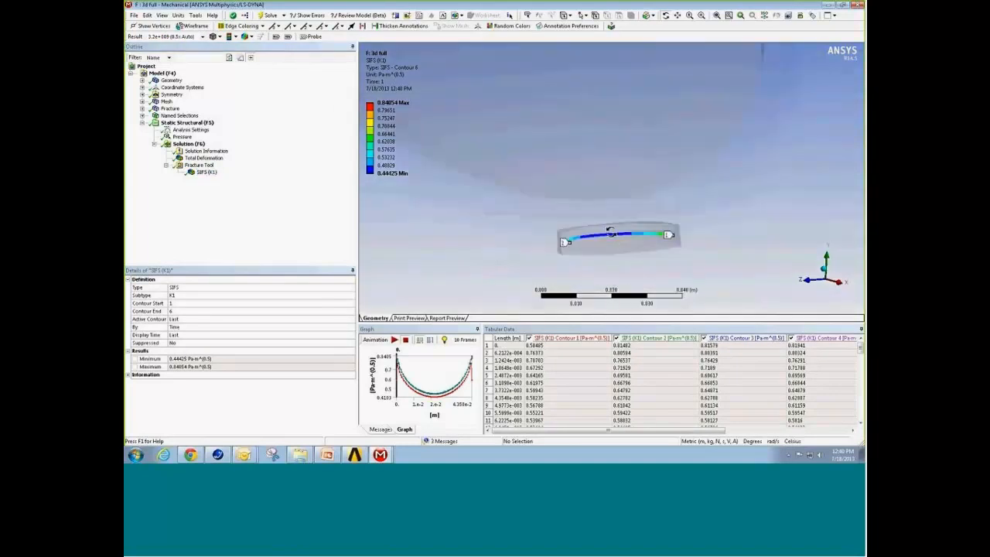
pyautogui.moveTo(611, 232); pyautogui.dragTo(617, 245)
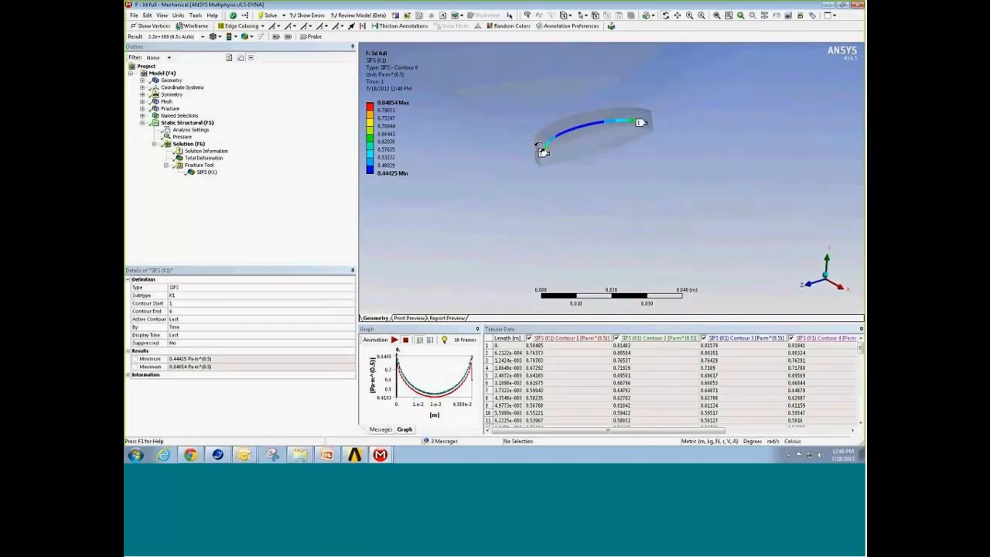
pyautogui.moveTo(509, 89); pyautogui.dragTo(685, 180, button='right')
pyautogui.moveTo(622, 200); pyautogui.dragTo(623, 199)
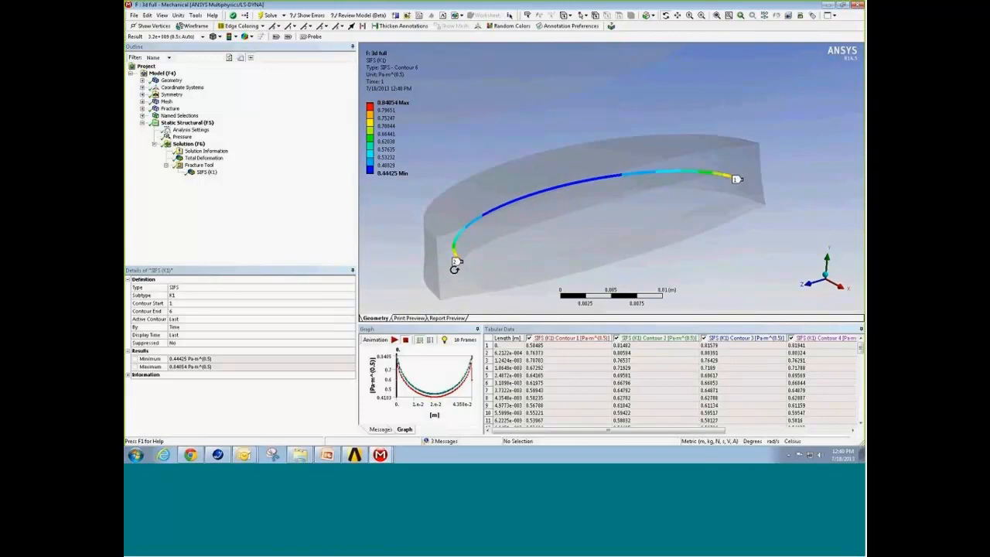
# Step: Enlarge the SIFS (K1) graph to examine the curves along the crack front, then widen the tabular data
pyautogui.moveTo(610, 324); pyautogui.dragTo(611, 177)
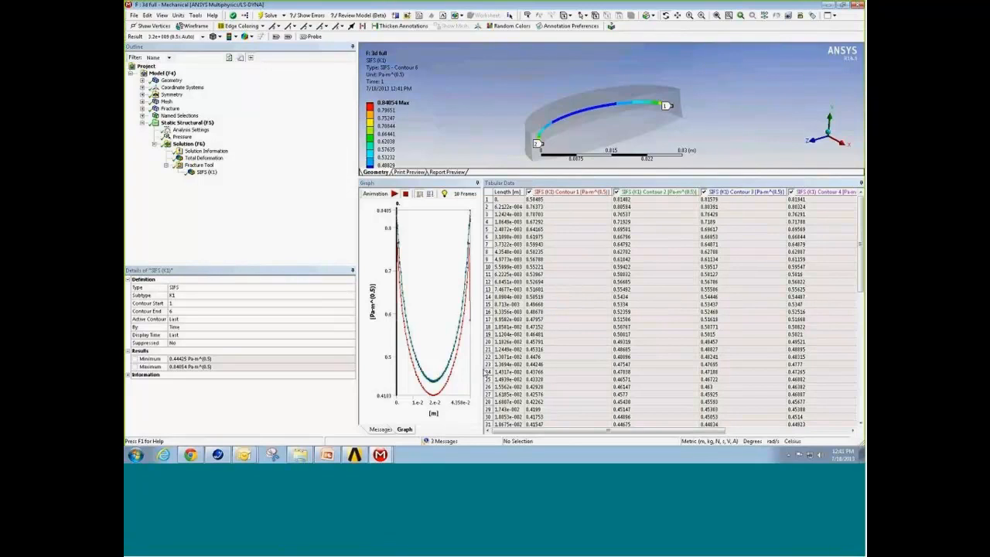
pyautogui.moveTo(486, 372); pyautogui.dragTo(713, 374)
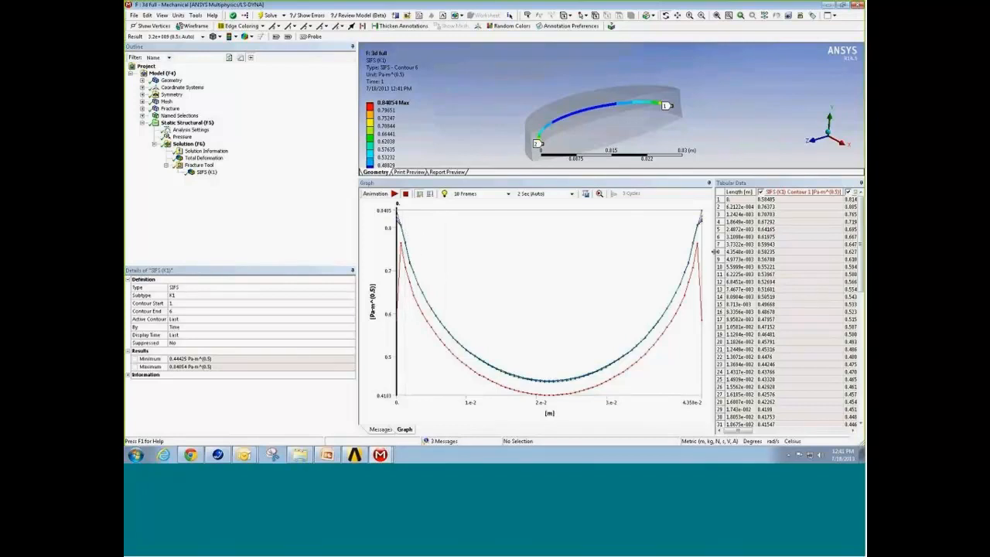
pyautogui.moveTo(713, 251); pyautogui.dragTo(437, 252)
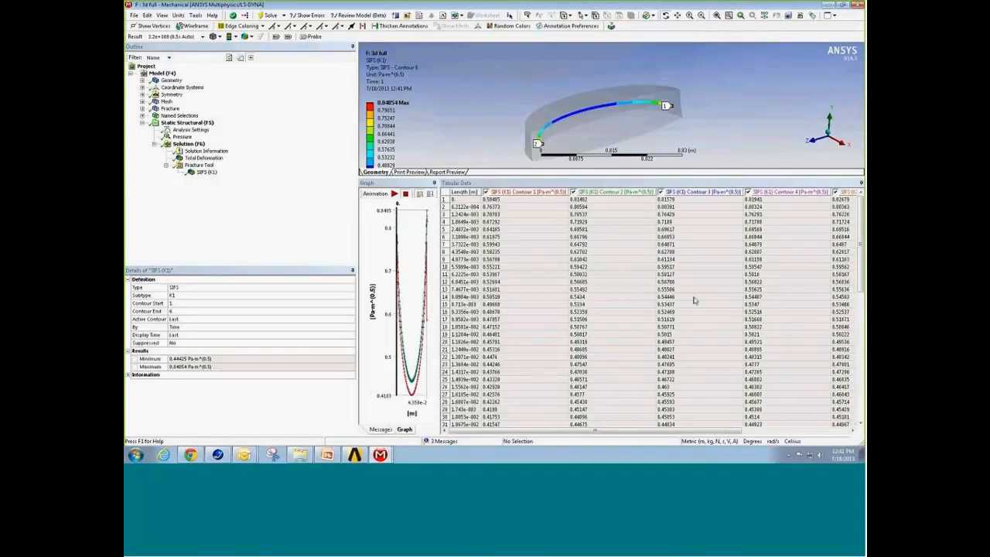
# Step: Review the tabulated SIFS (K1) values through contour 6 and the last row, then enlarge the graphics view again and minimize the window
pyautogui.moveTo(607, 430); pyautogui.dragTo(719, 430)
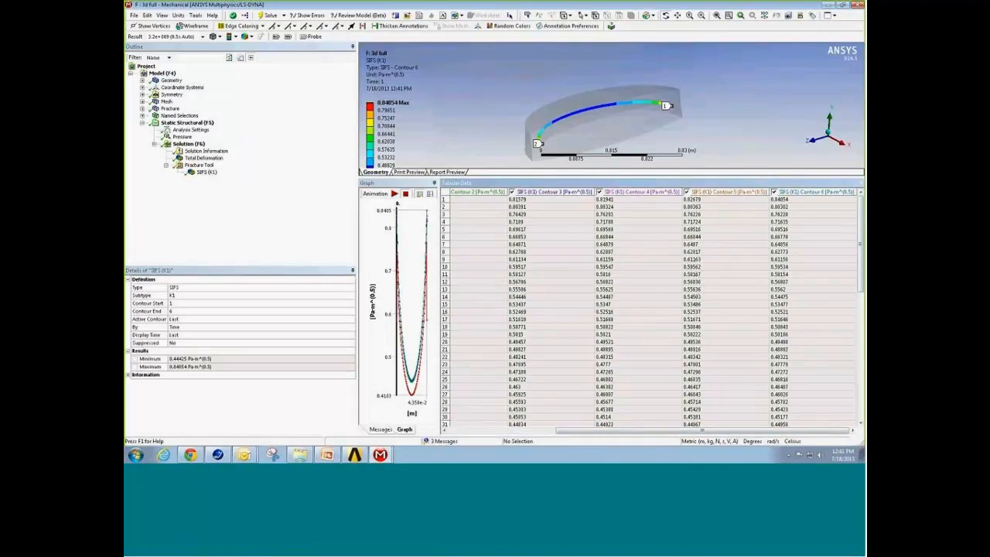
pyautogui.moveTo(860, 267); pyautogui.dragTo(861, 410)
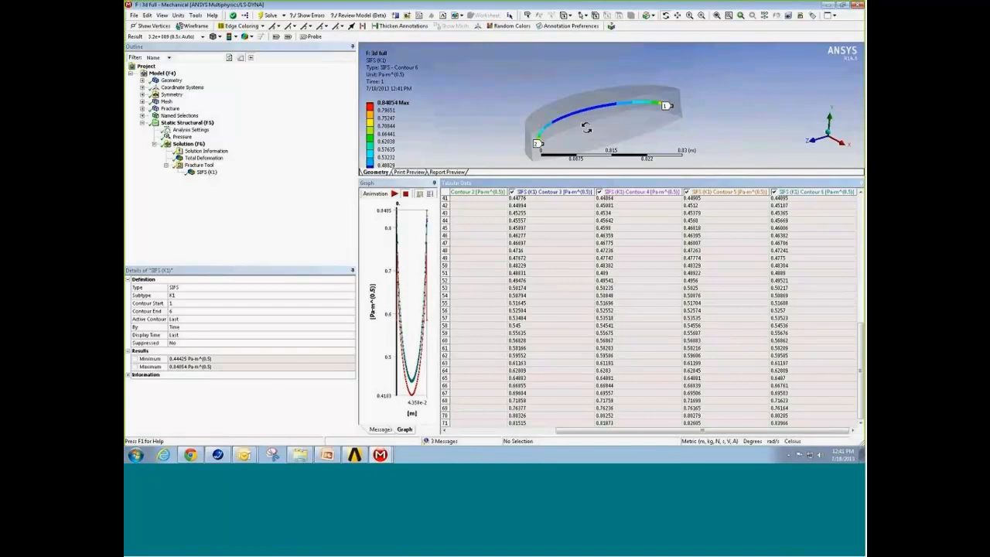
pyautogui.moveTo(587, 177); pyautogui.dragTo(588, 313)
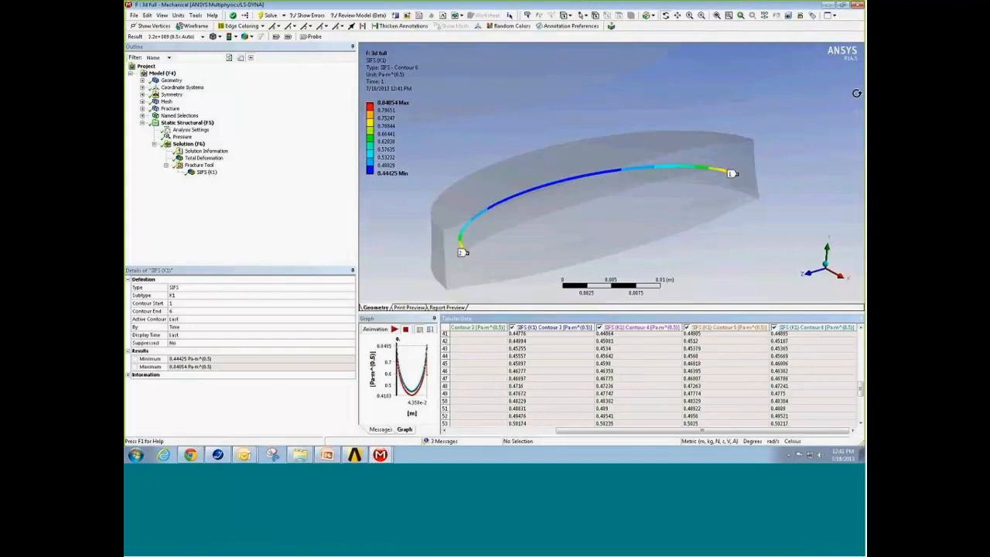
pyautogui.click(827, 5)
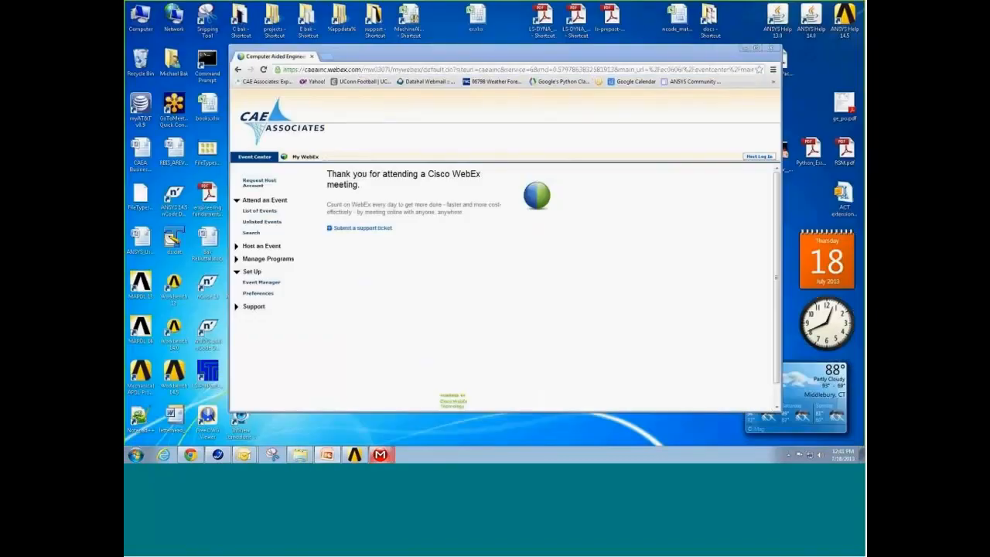